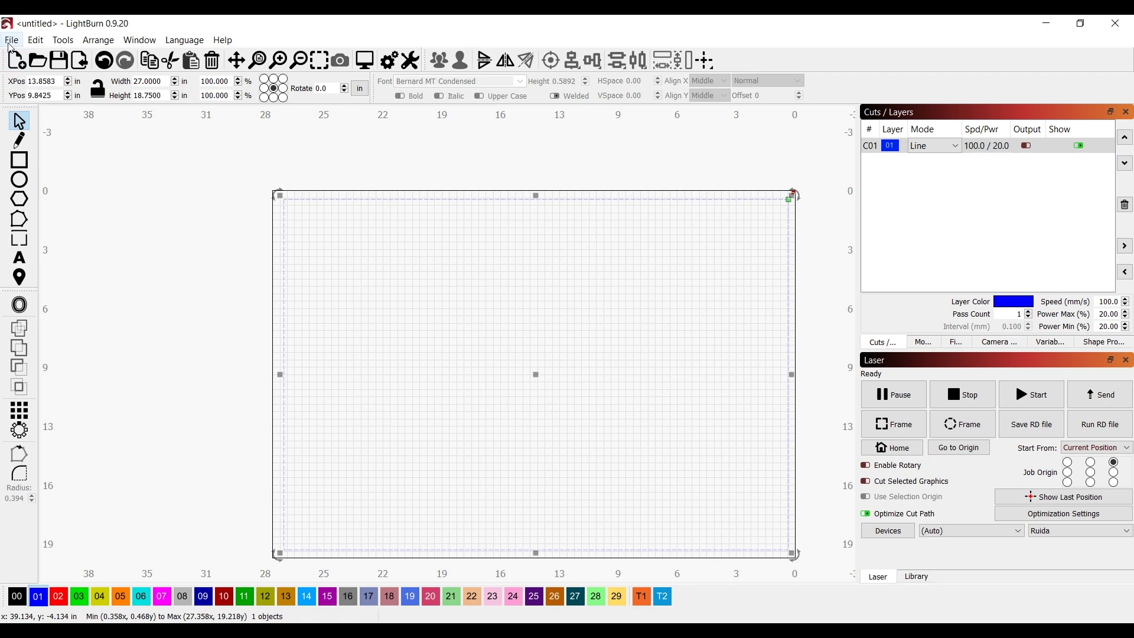
# - Import the "bunny 2" file from the exports folder and assign it to the black 00 layer
pyautogui.click(12, 41)
pyautogui.click(40, 112)
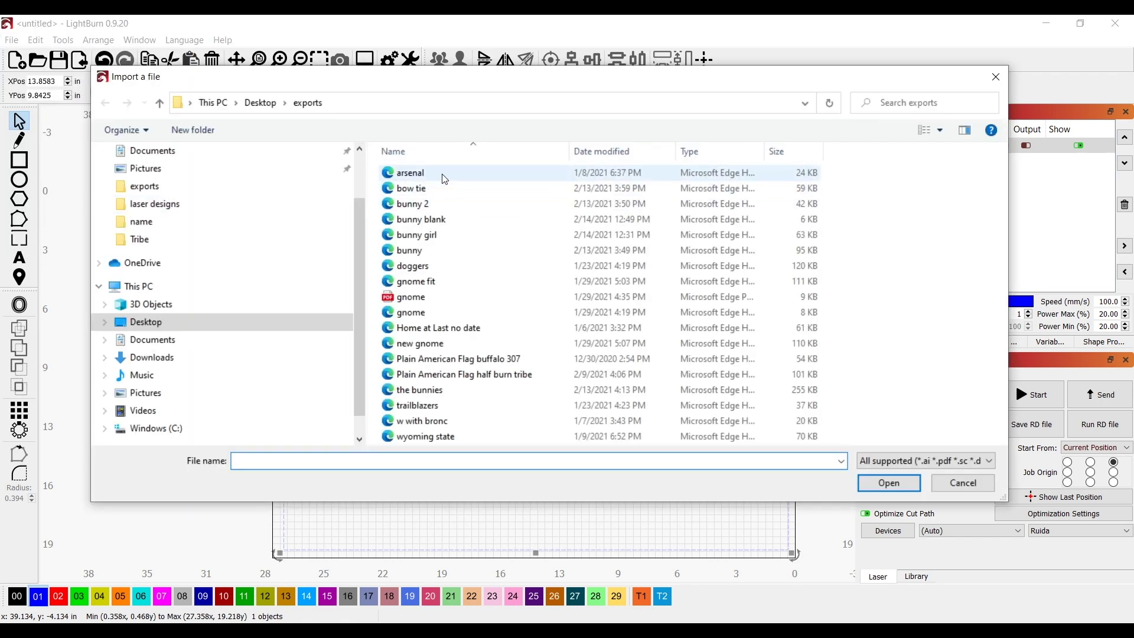
pyautogui.click(436, 208)
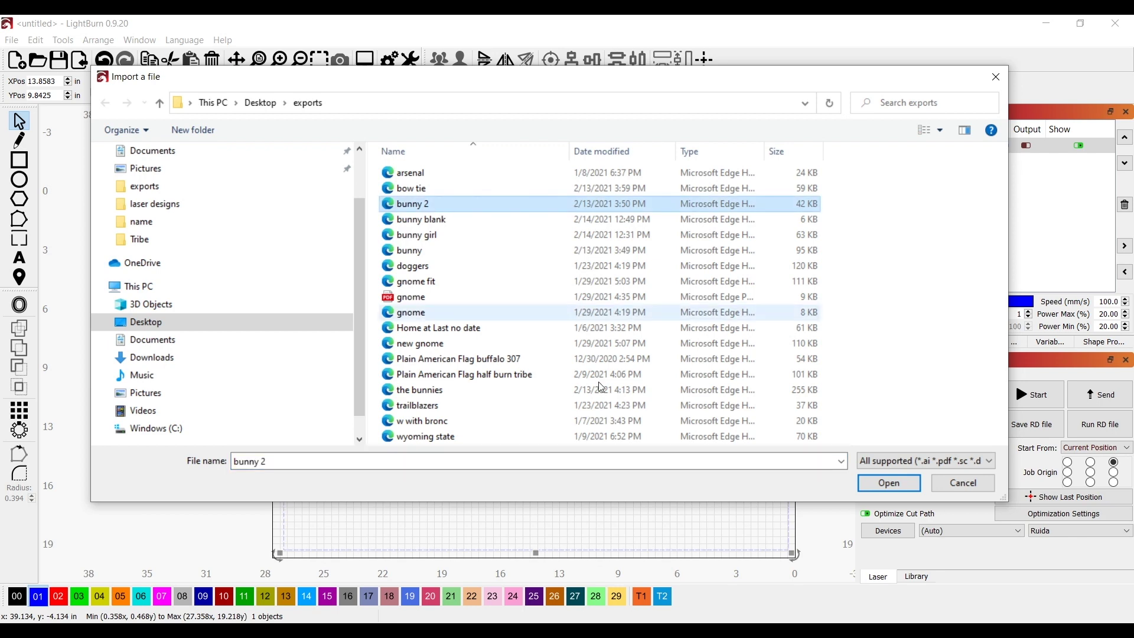
pyautogui.click(883, 484)
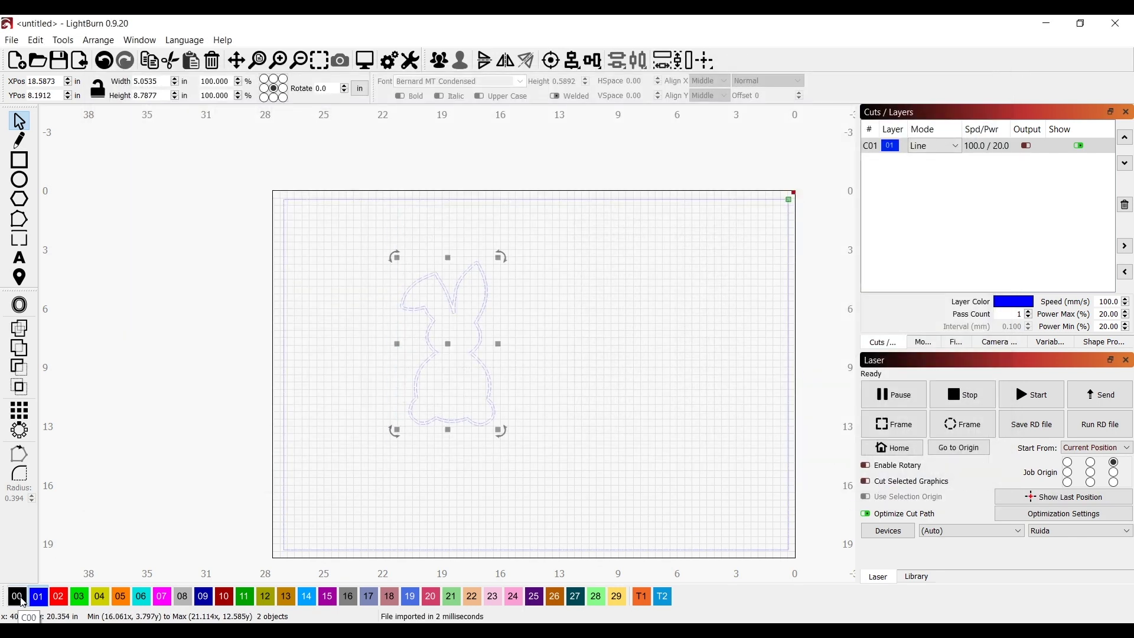
pyautogui.click(18, 596)
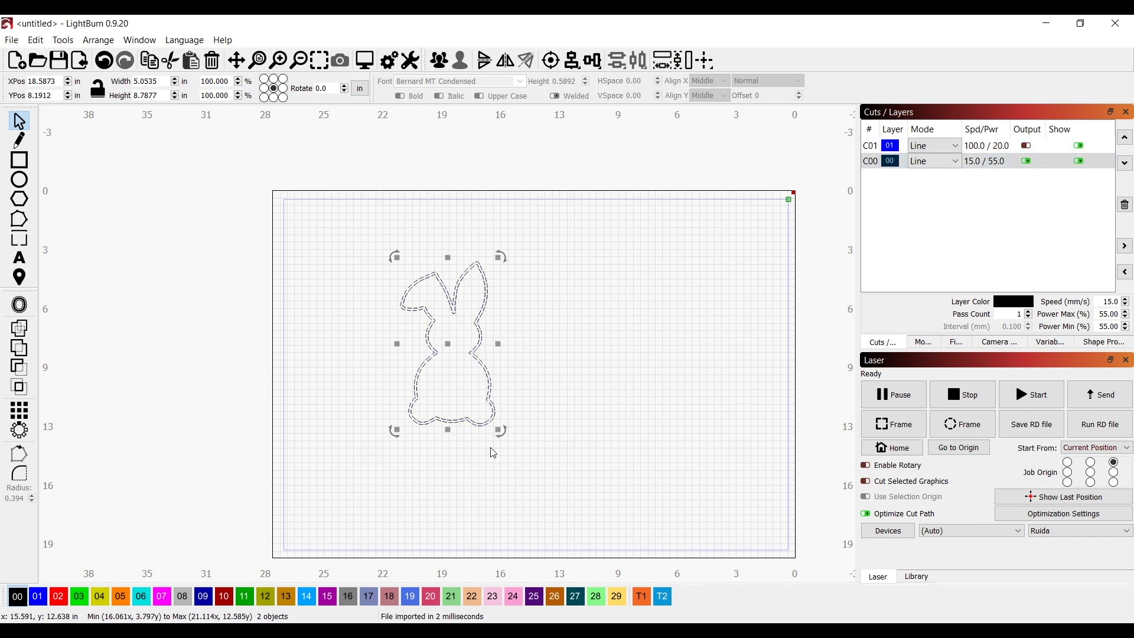
# - Delete the inner of the two bunny outlines, keeping the outer silhouette
pyautogui.scroll(3, 448, 397)
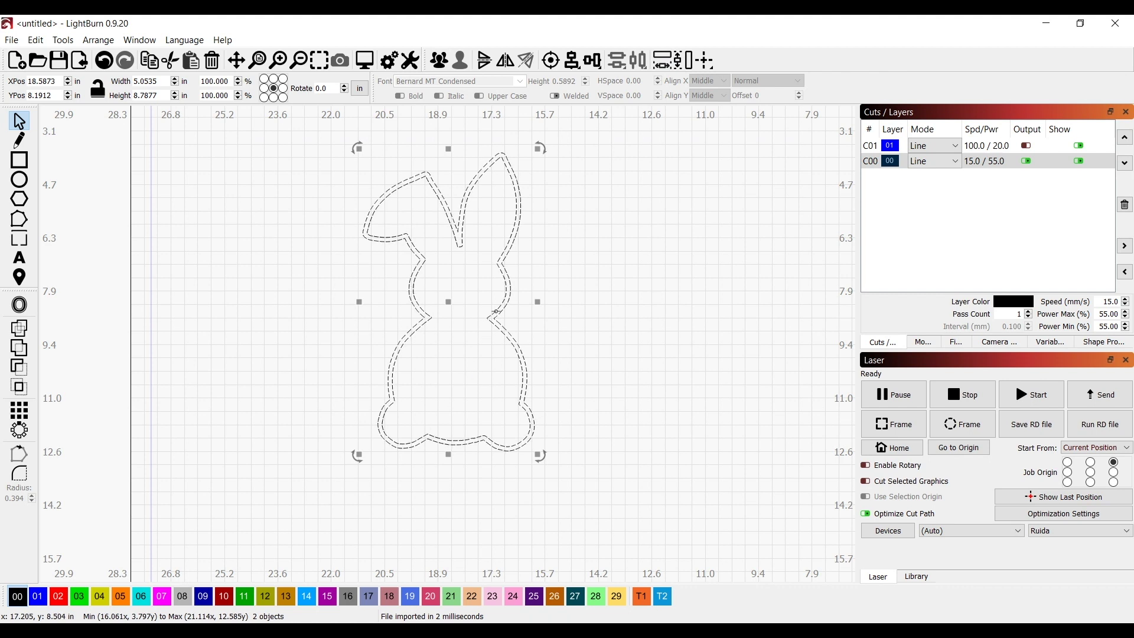
pyautogui.click(496, 305)
pyautogui.click(498, 305)
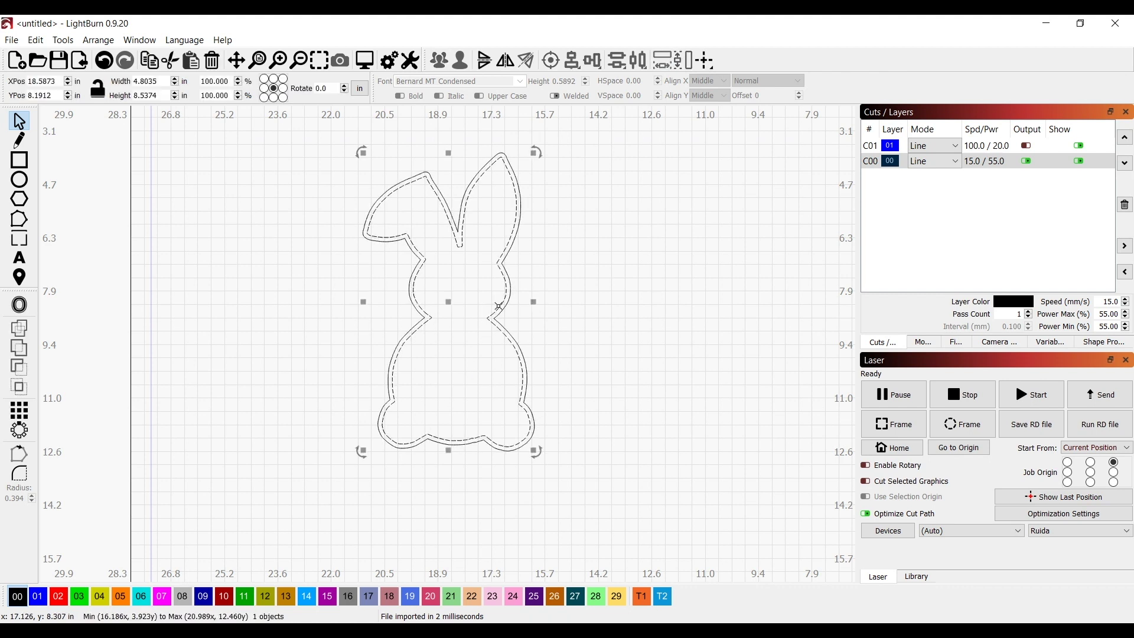
pyautogui.press('Delete')
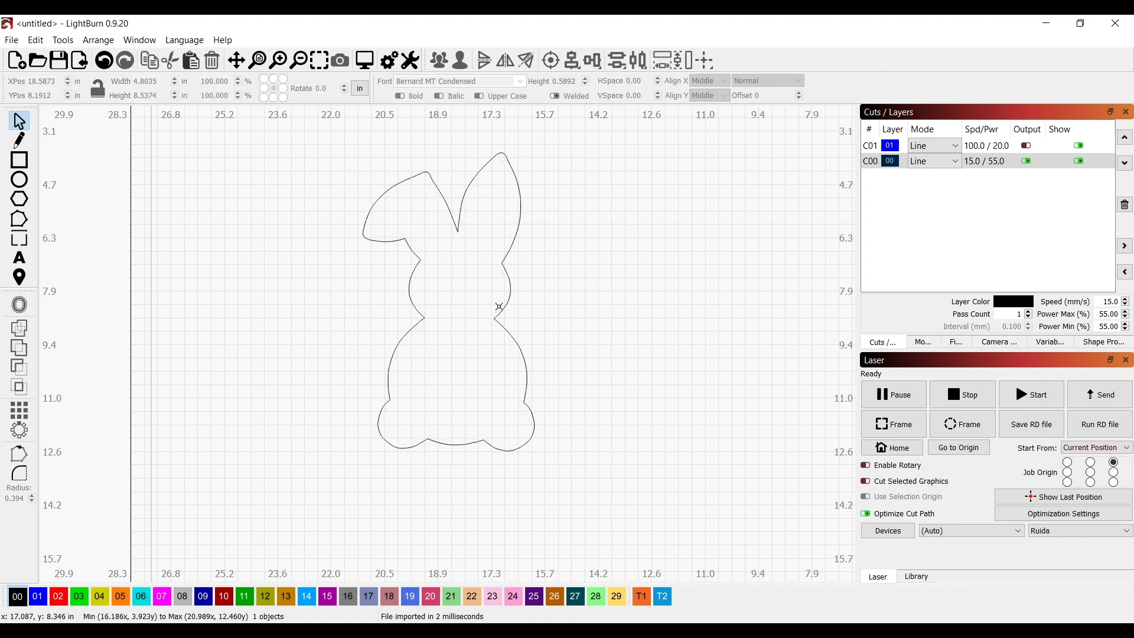
# - Draw a circle about 3.23 in across beside the bunny and place a duplicate of it directly below
pyautogui.click(19, 179)
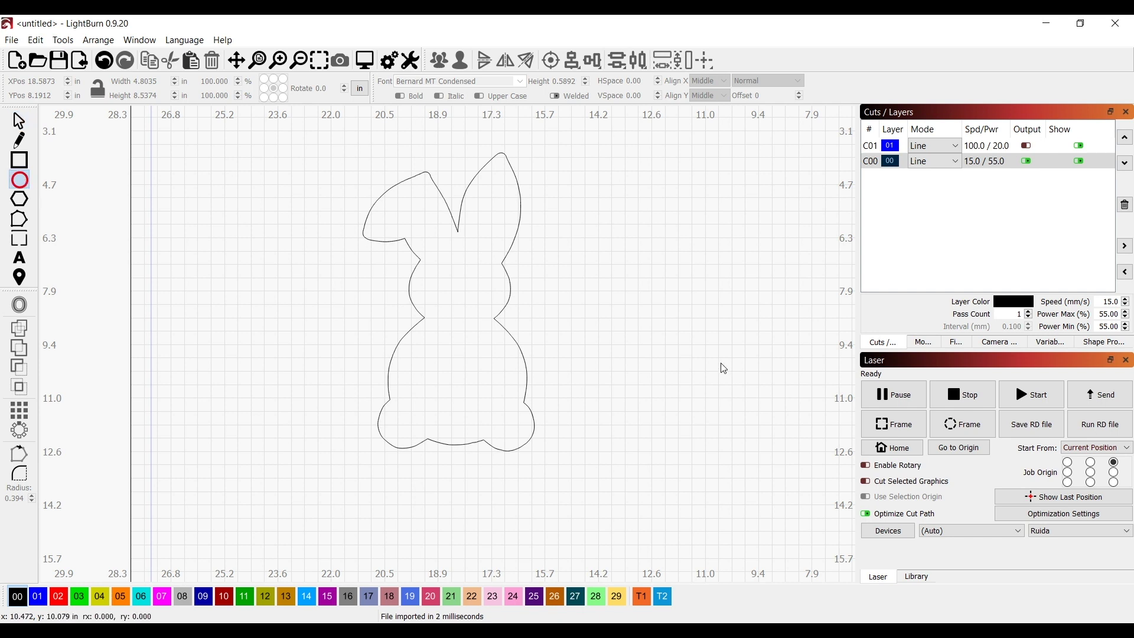
pyautogui.moveTo(603, 270); pyautogui.dragTo(706, 381)
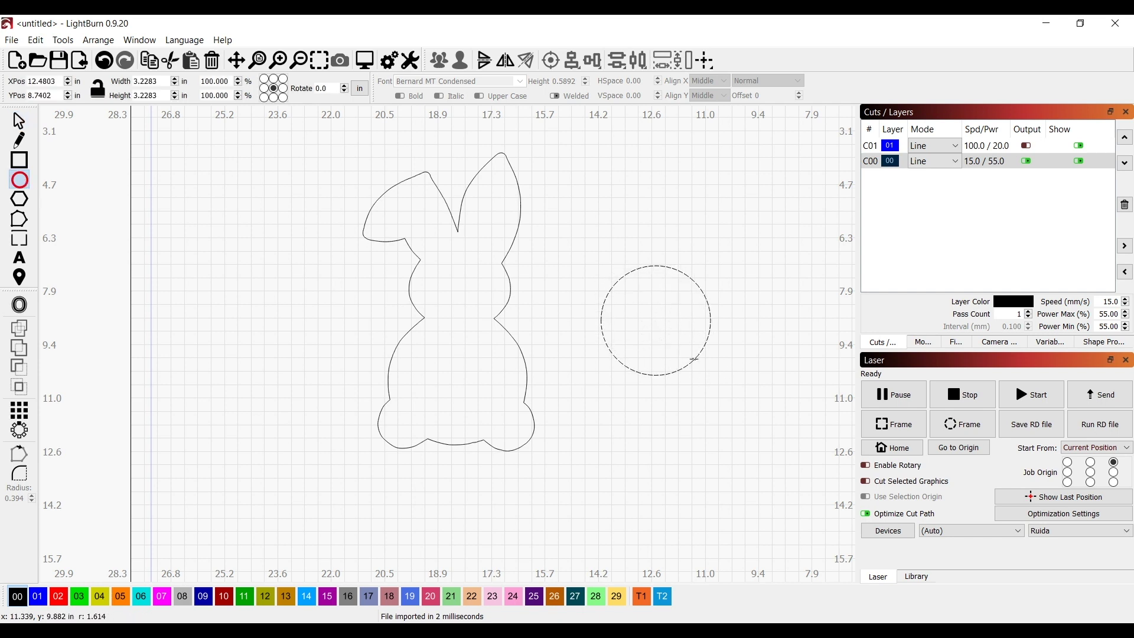
pyautogui.click(19, 120)
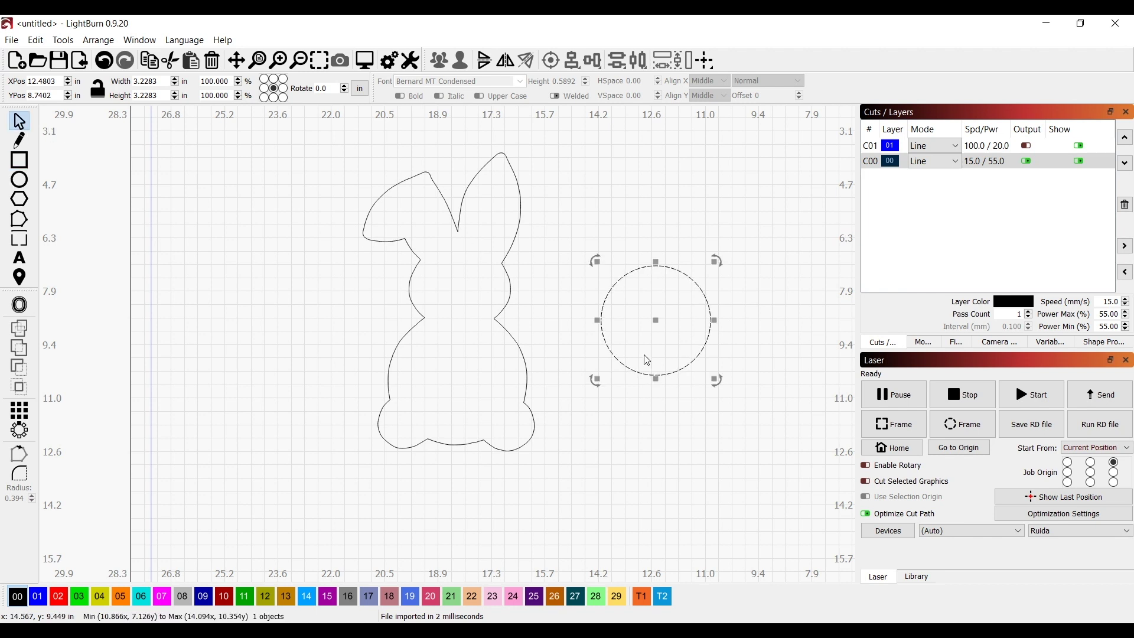
pyautogui.rightClick(715, 342)
pyautogui.click(750, 392)
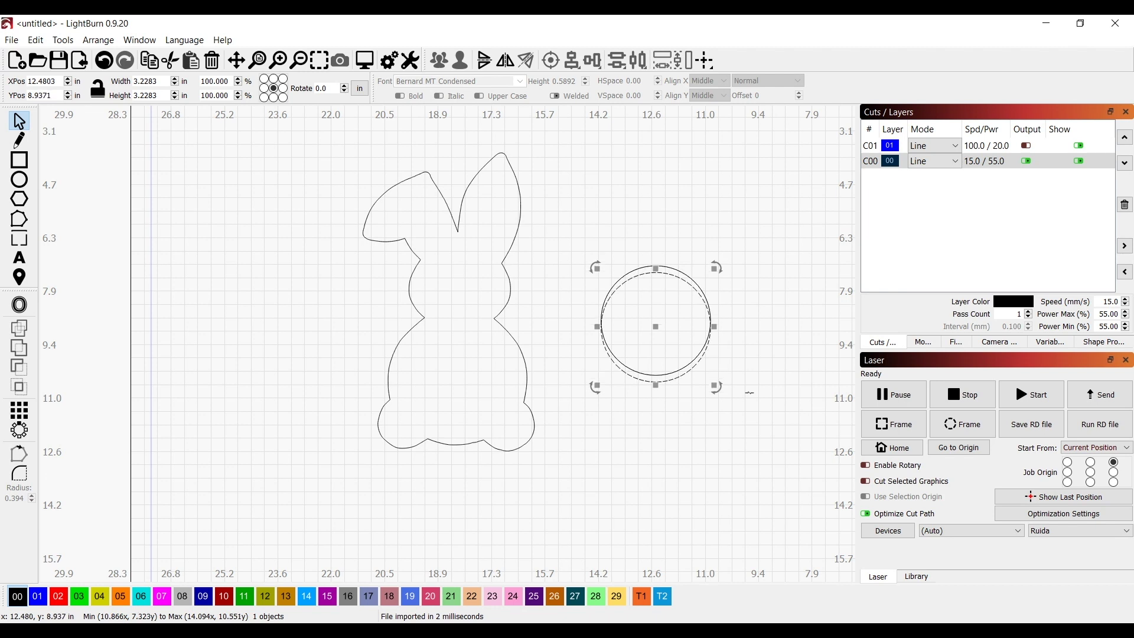
pyautogui.moveTo(711, 330); pyautogui.dragTo(712, 464)
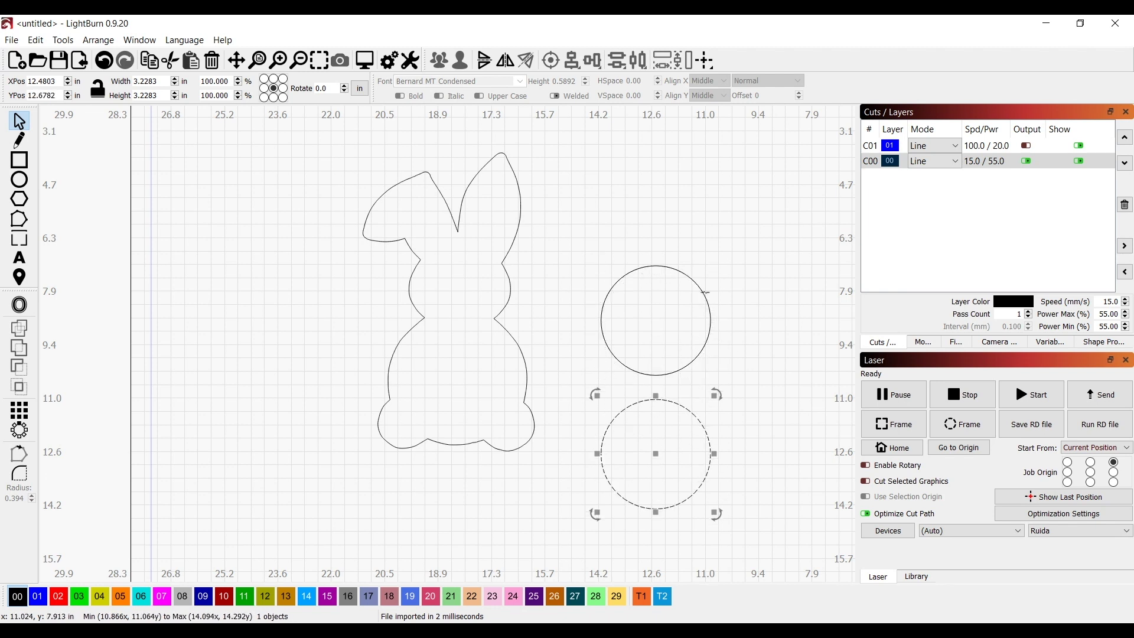
# - Move the upper circle over the bunny's head, just beneath the ears
pyautogui.click(689, 311)
pyautogui.moveTo(655, 321); pyautogui.dragTo(461, 296)
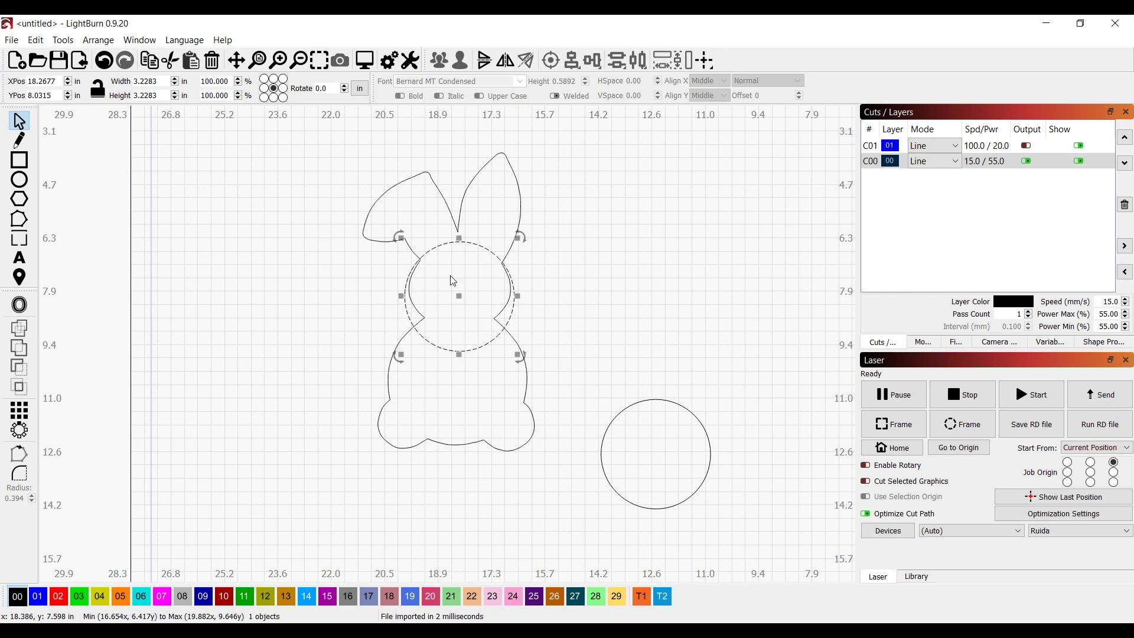
# - Try to subtract the bunny outline from the circle over its head
pyautogui.keyDown('shift'); pyautogui.click(409, 247); pyautogui.keyUp('shift')
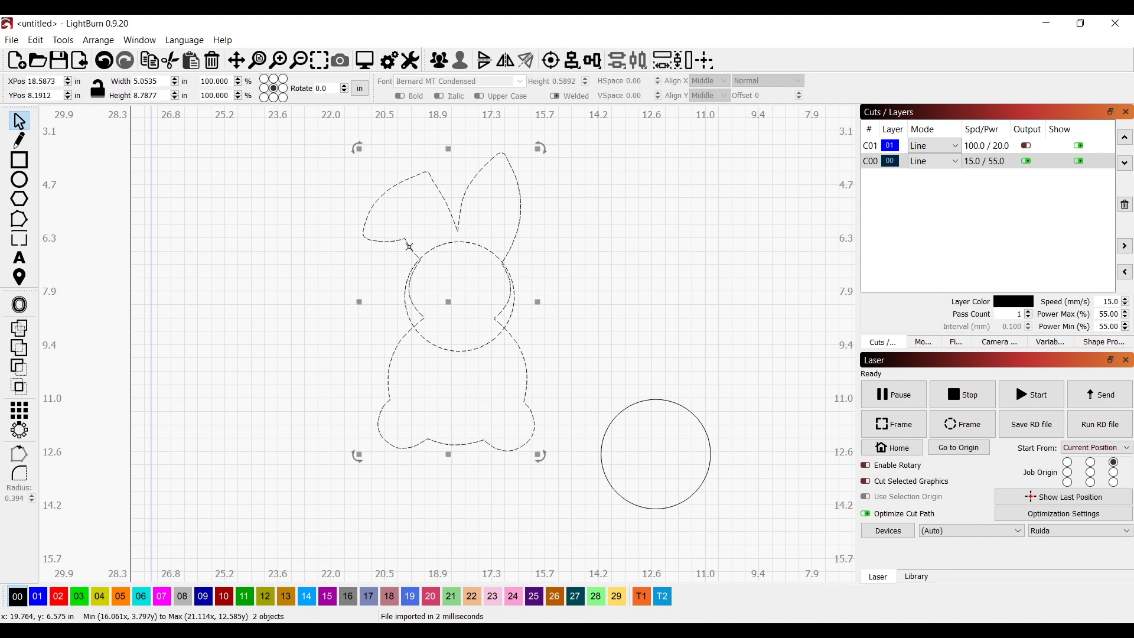
pyautogui.click(20, 370)
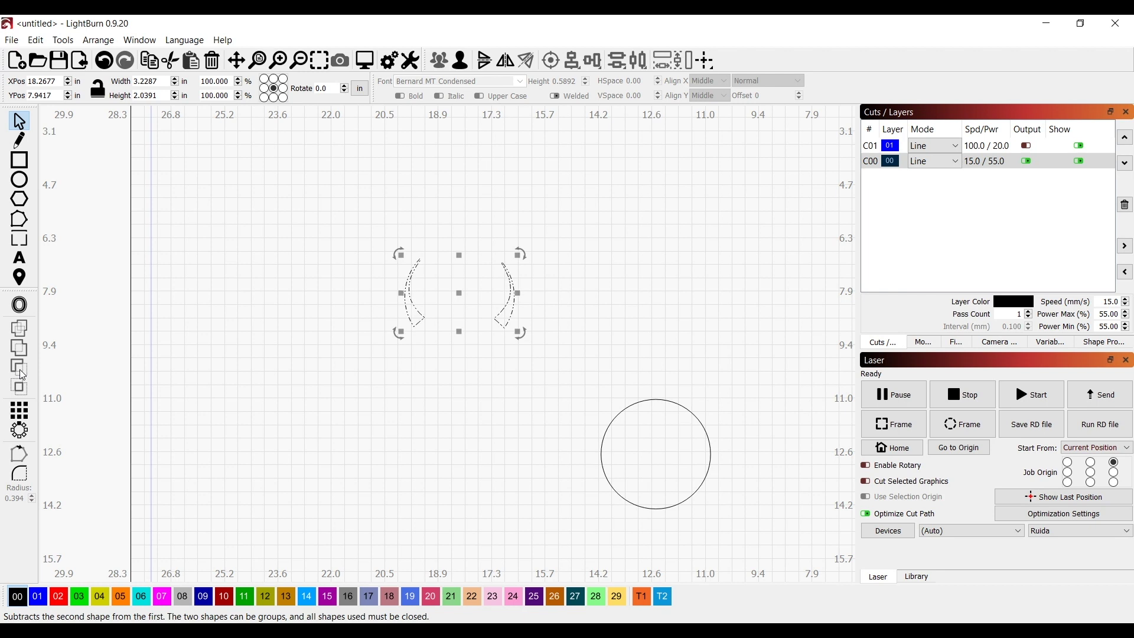
pyautogui.hotkey('ctrl', 'z')
# - Subtract the head circle from the bunny outline, choosing the bunny as the first shape
pyautogui.click(400, 274)
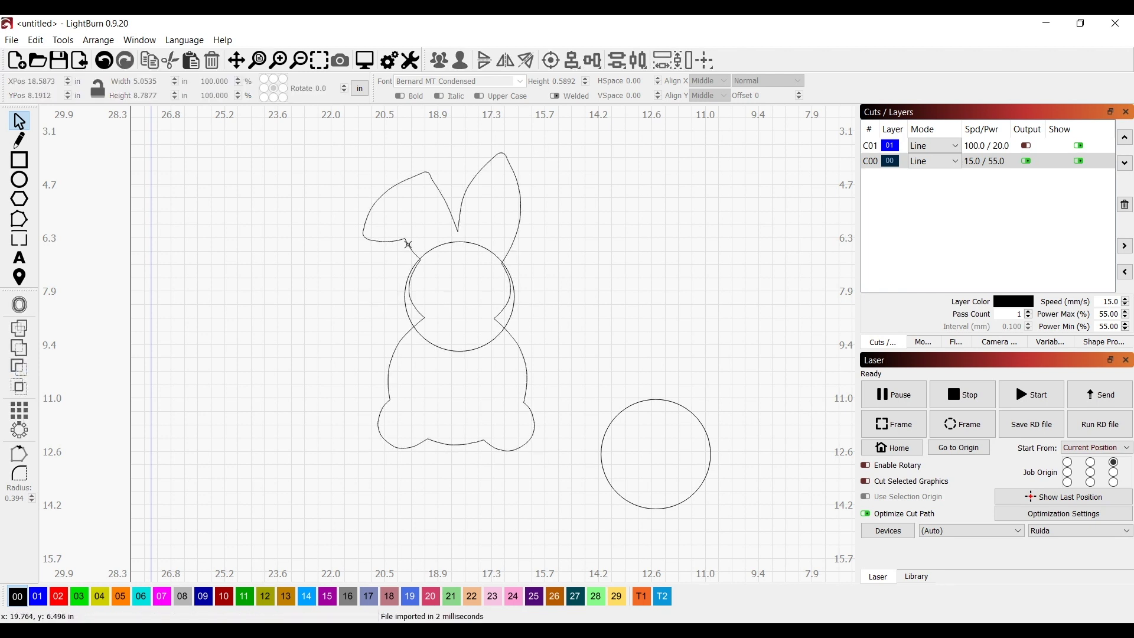
pyautogui.click(408, 245)
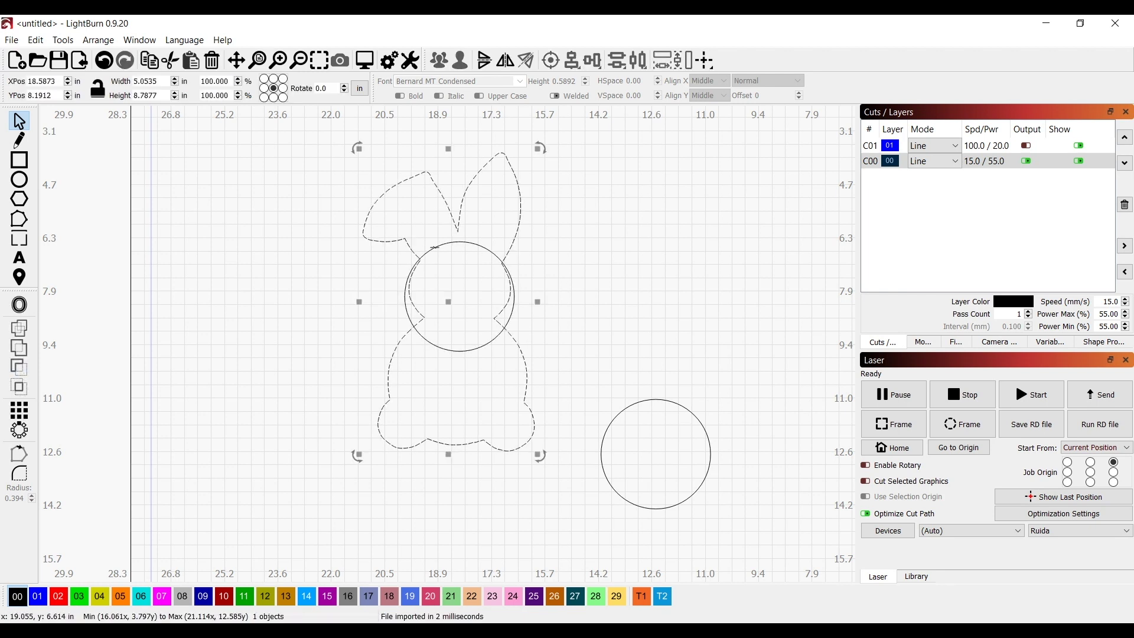
pyautogui.click(20, 373)
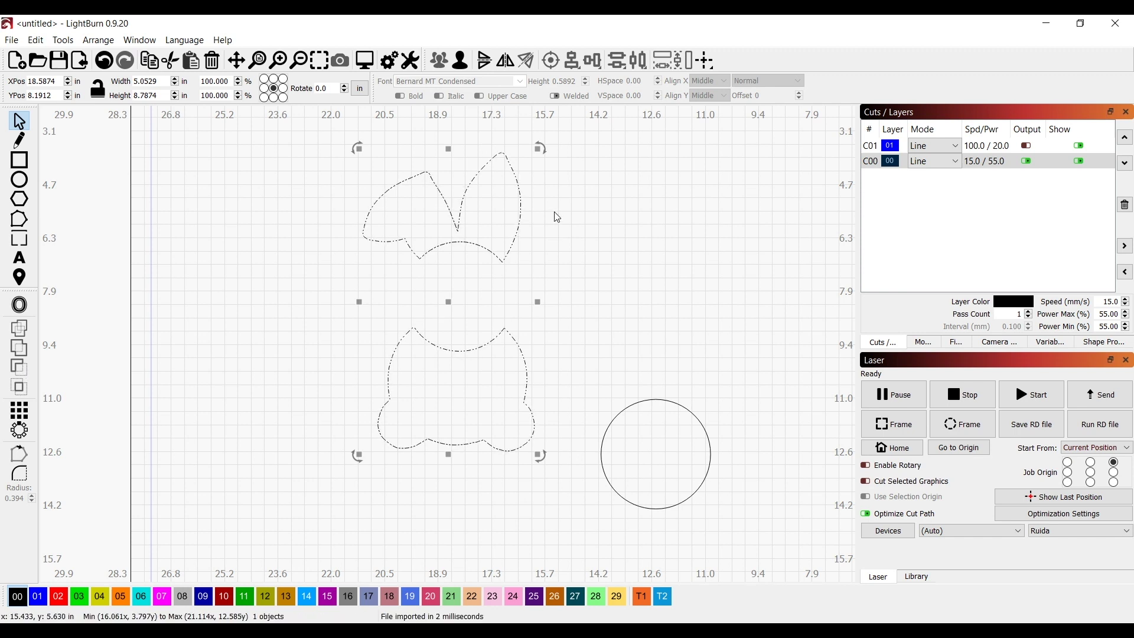
pyautogui.click(607, 318)
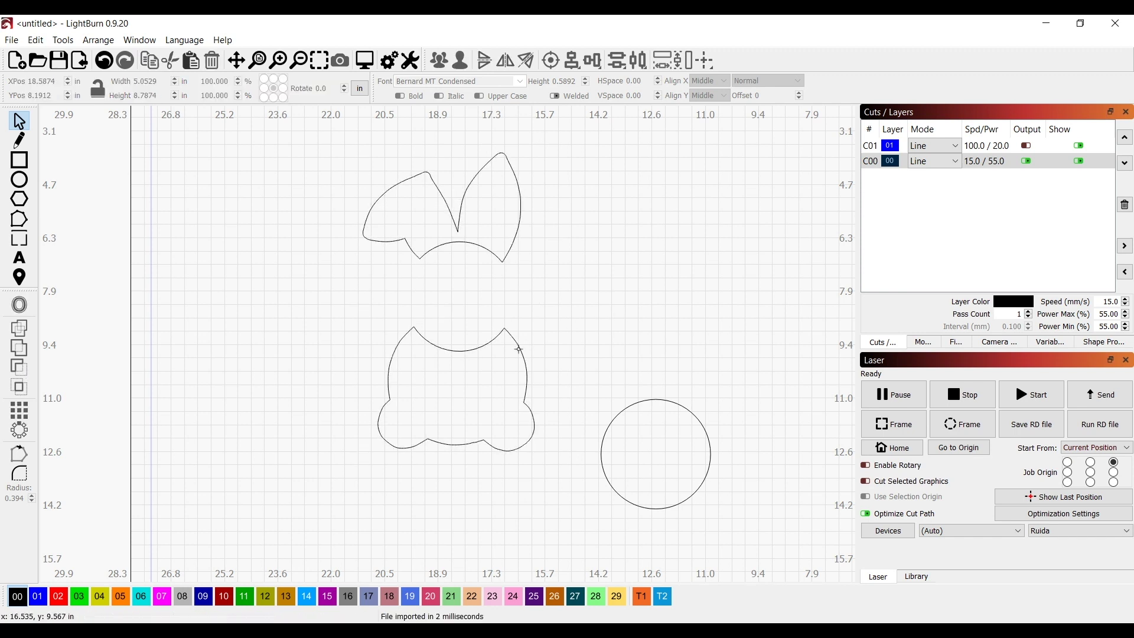
# - Ungroup the cut bunny pieces and delete the lower body piece
pyautogui.click(519, 349)
pyautogui.rightClick(519, 350)
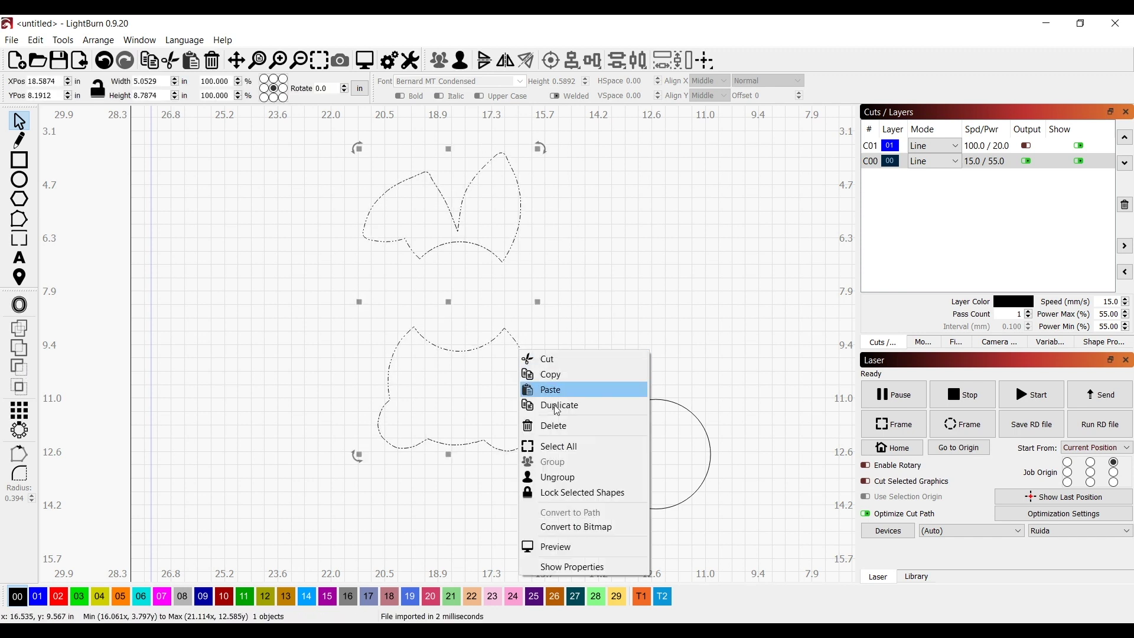
pyautogui.click(569, 477)
pyautogui.click(522, 365)
pyautogui.click(524, 364)
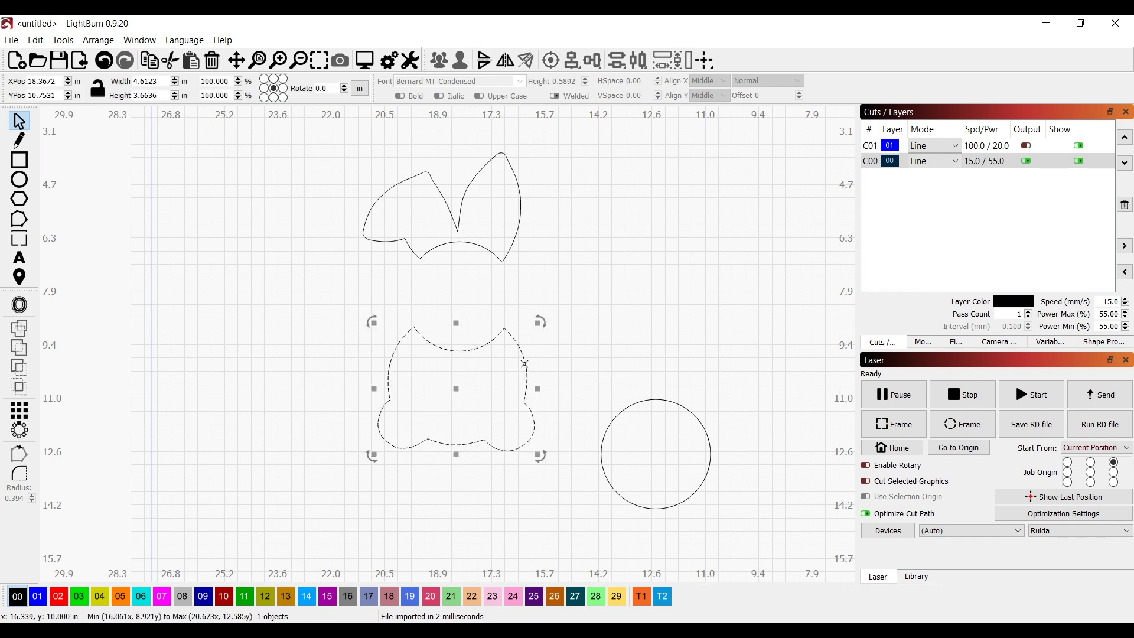
pyautogui.press('Delete')
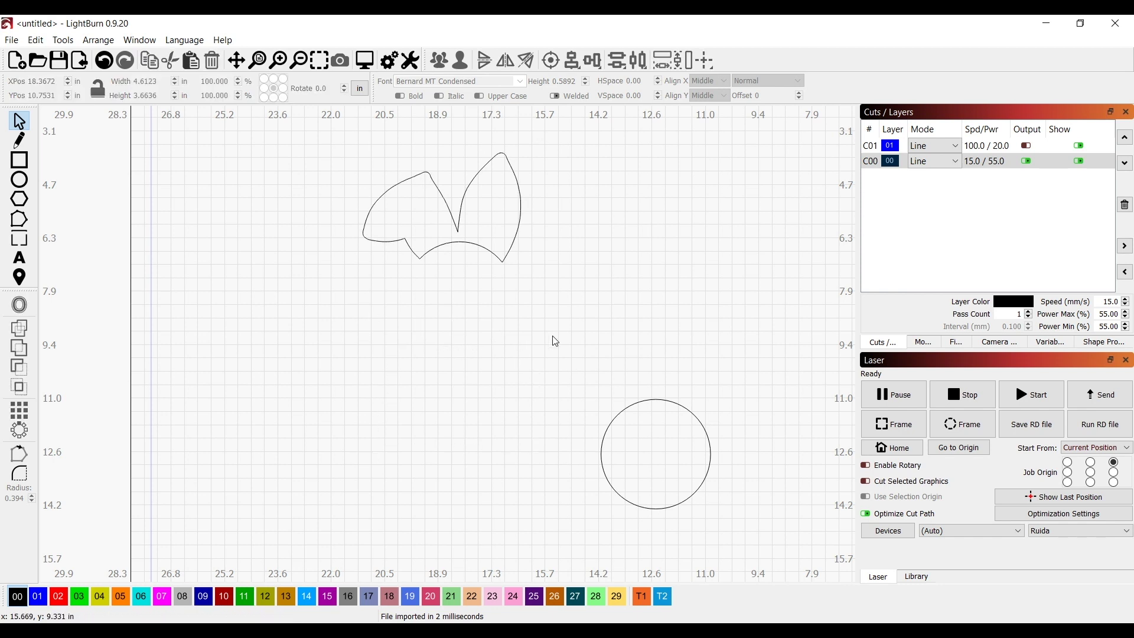
# - Move the remaining circle up beneath the ears so it slightly overlaps their curved lower edge
pyautogui.click(666, 401)
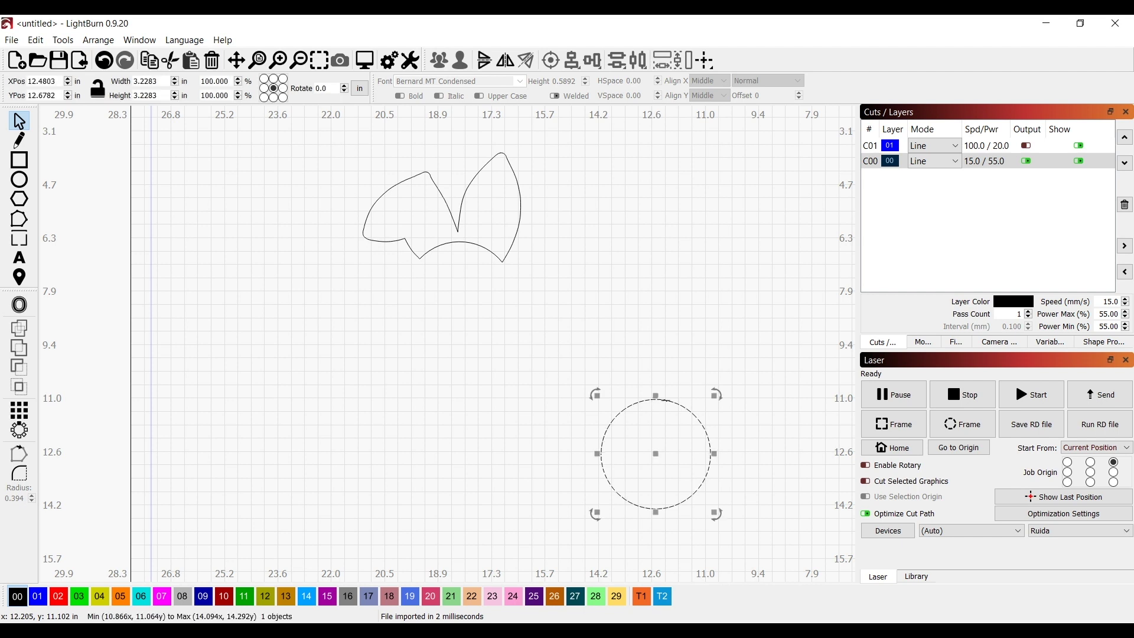
pyautogui.moveTo(658, 454); pyautogui.dragTo(462, 300)
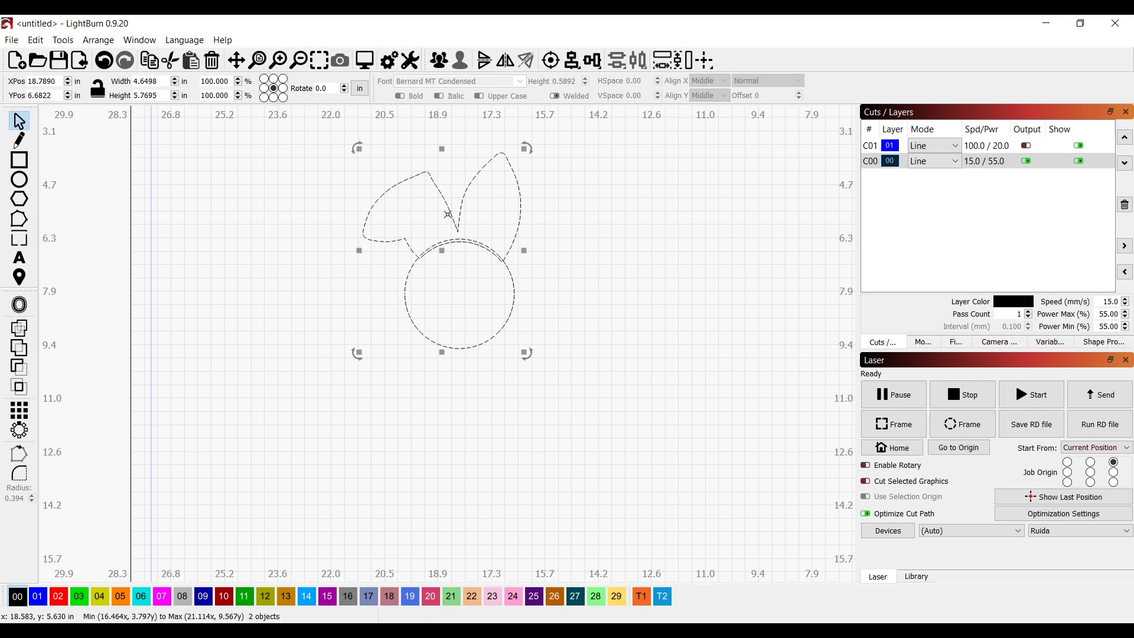
# - Try Boolean subtraction in both orders and Boolean intersection on the ears and the circle
pyautogui.click(22, 370)
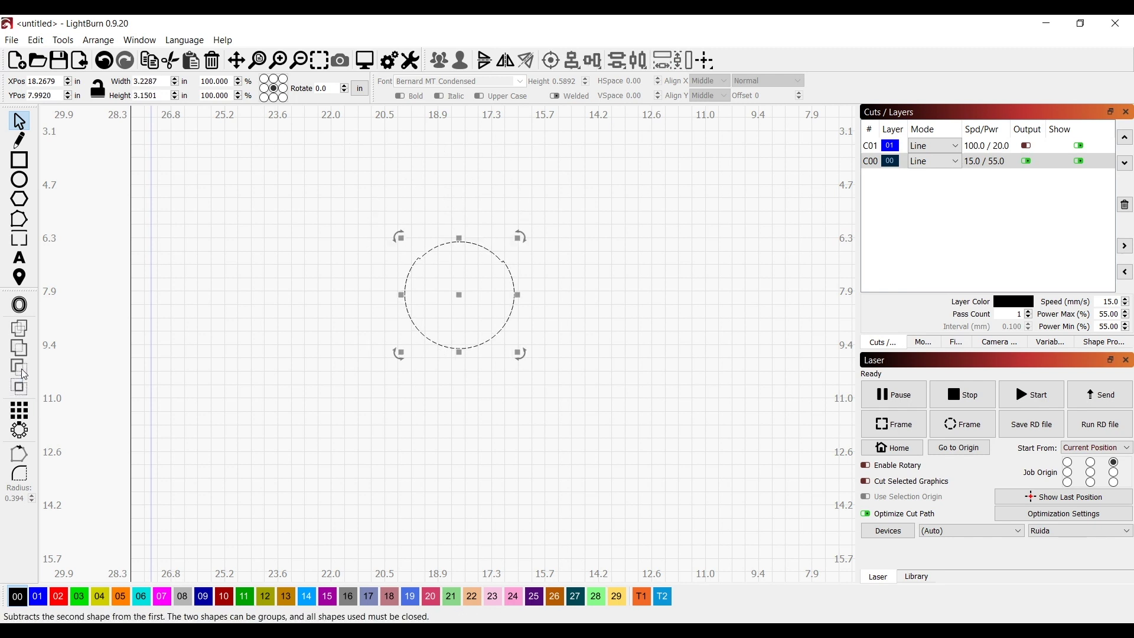
pyautogui.hotkey('ctrl', 'z')
pyautogui.click(362, 243)
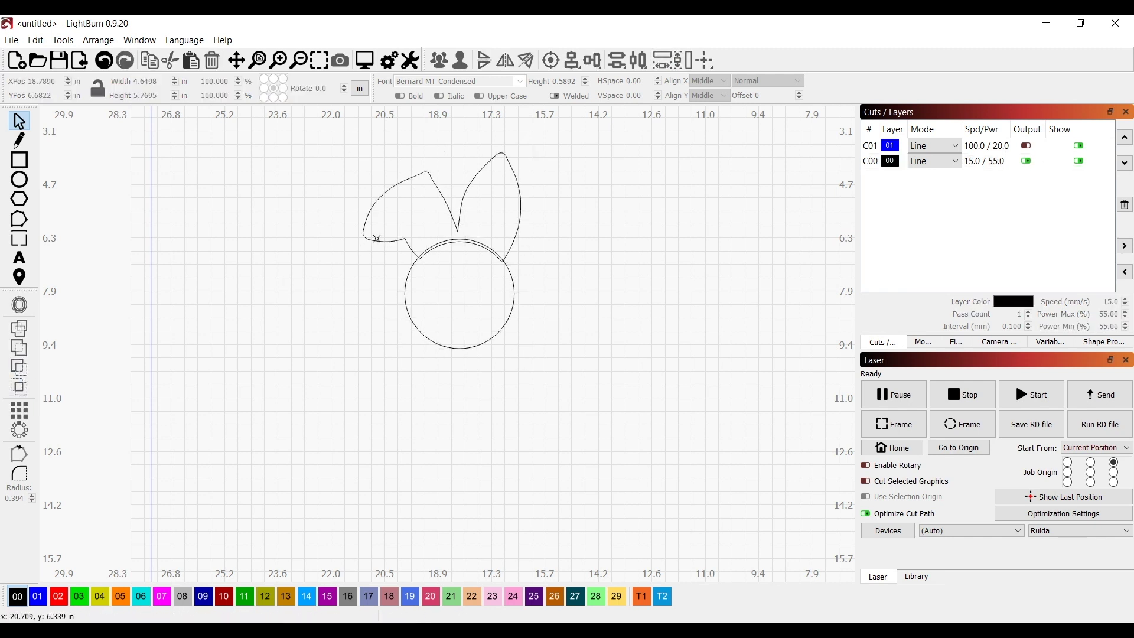
pyautogui.keyDown('shift'); pyautogui.click(405, 286); pyautogui.keyUp('shift')
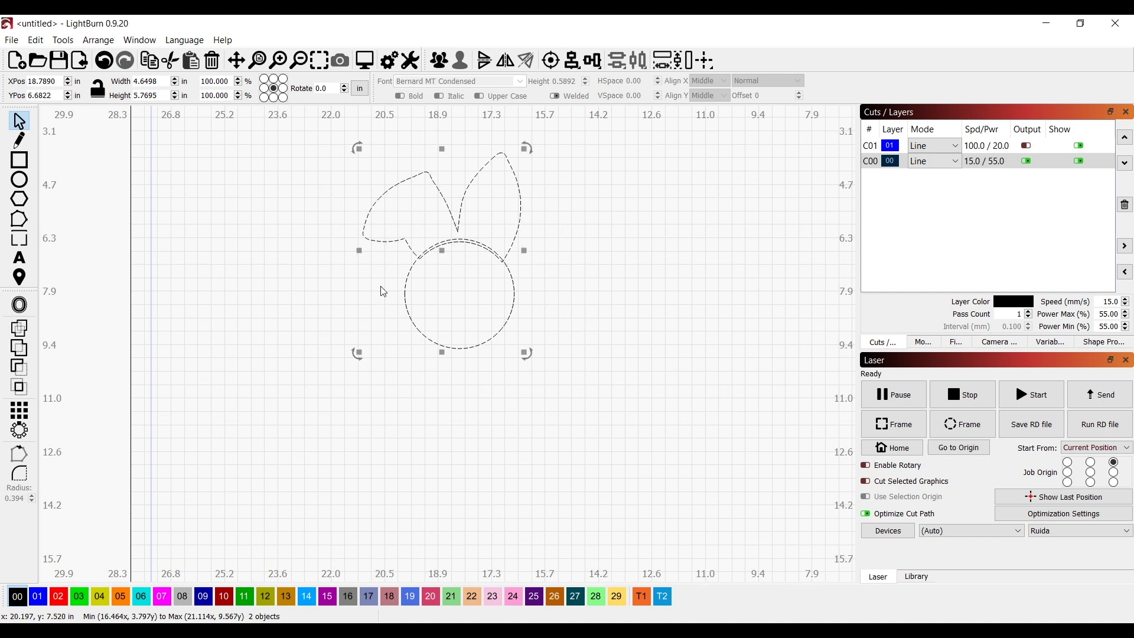
pyautogui.click(26, 368)
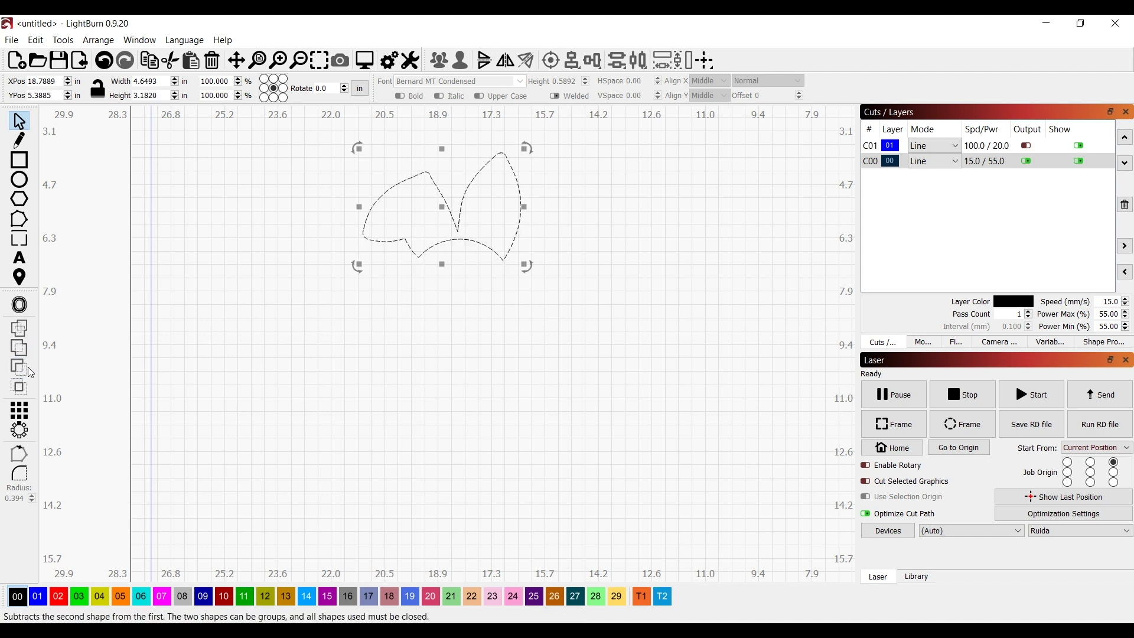
pyautogui.hotkey('ctrl', 'z')
pyautogui.click(22, 388)
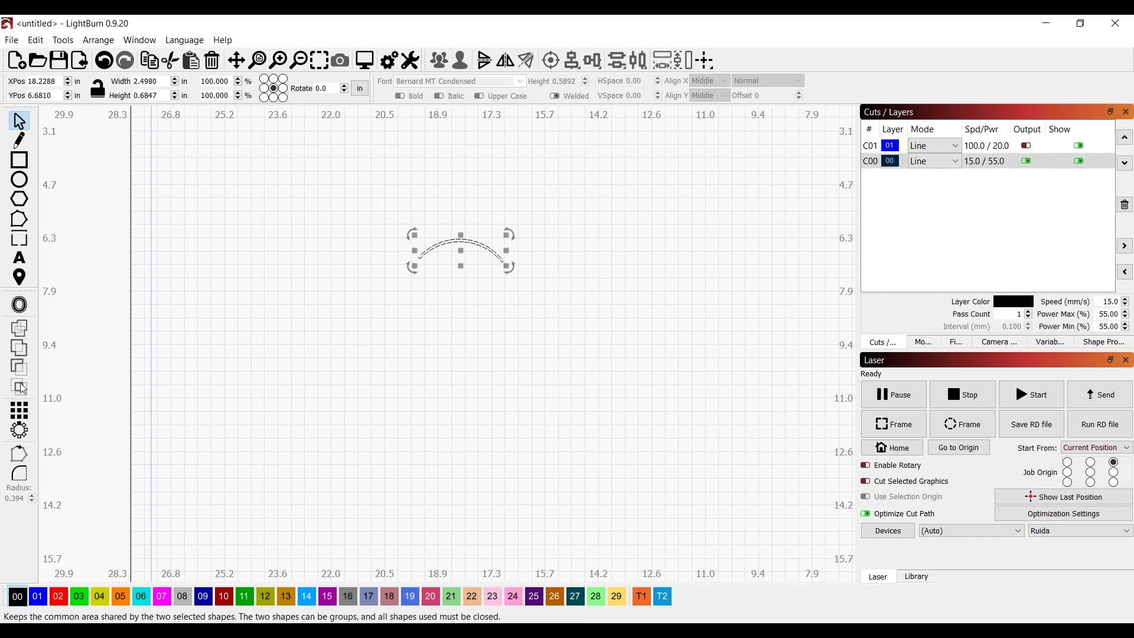
pyautogui.hotkey('ctrl', 'z')
# - Combine the ears and the circle into one bunny head outline with a Boolean union
pyautogui.click(20, 353)
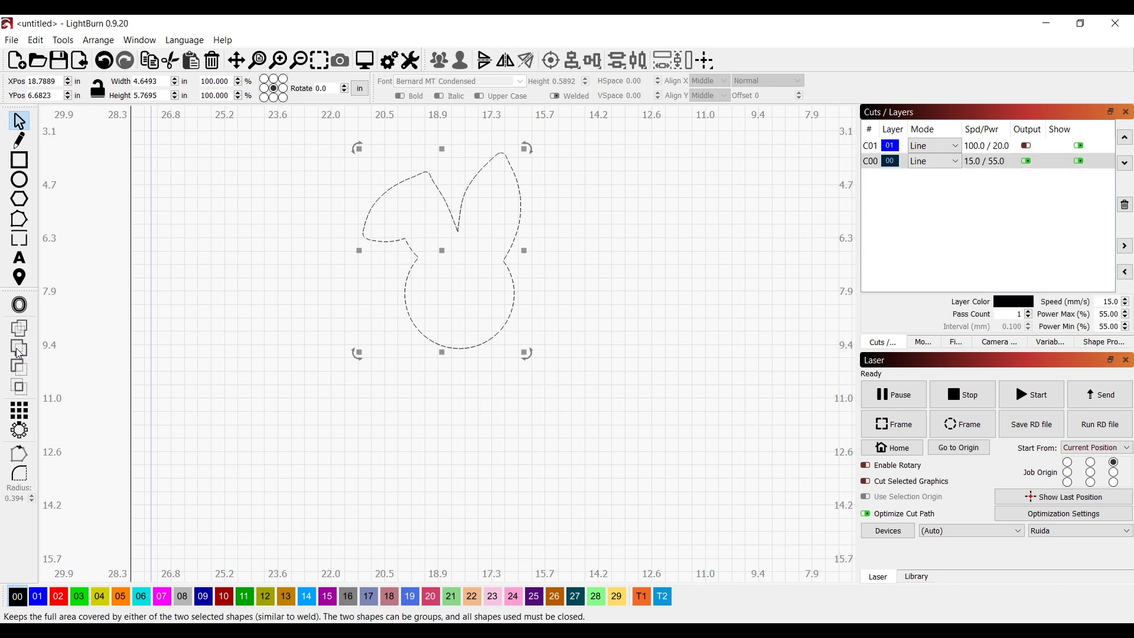
pyautogui.click(250, 303)
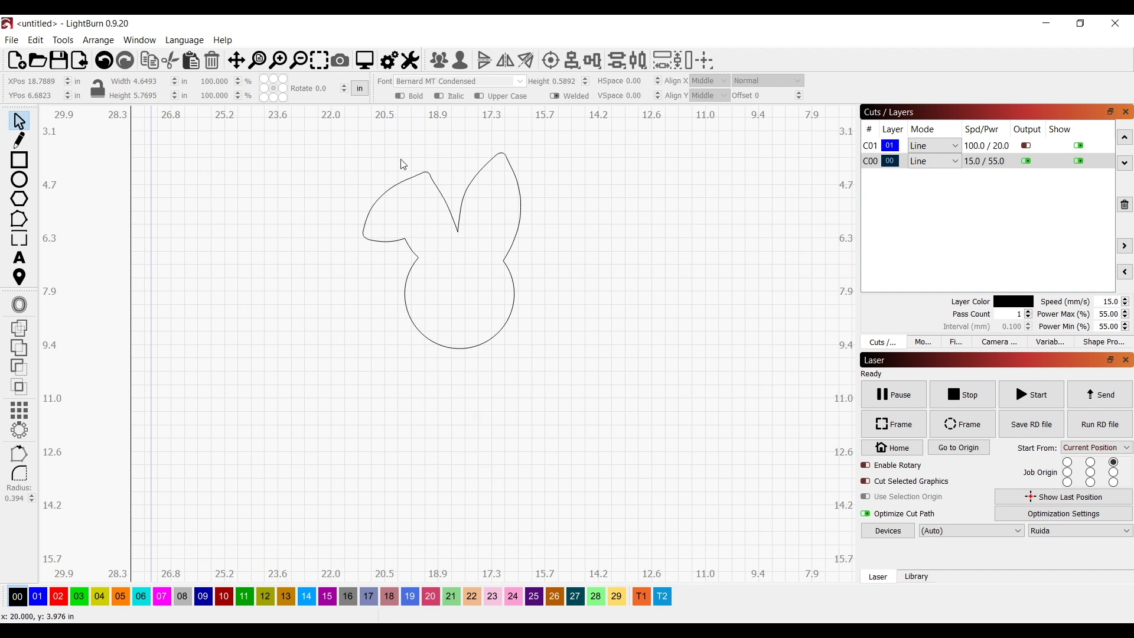
# - Offset the bunny head outline inward by 0.1875 in with the Corner style, keeping the original
pyautogui.click(425, 173)
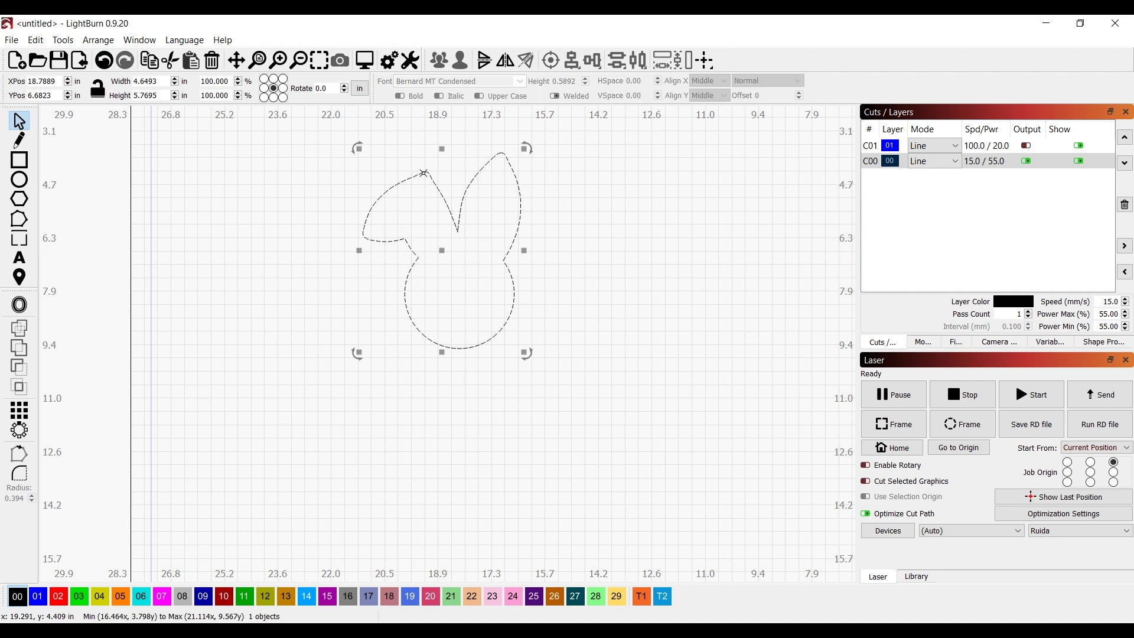
pyautogui.click(19, 305)
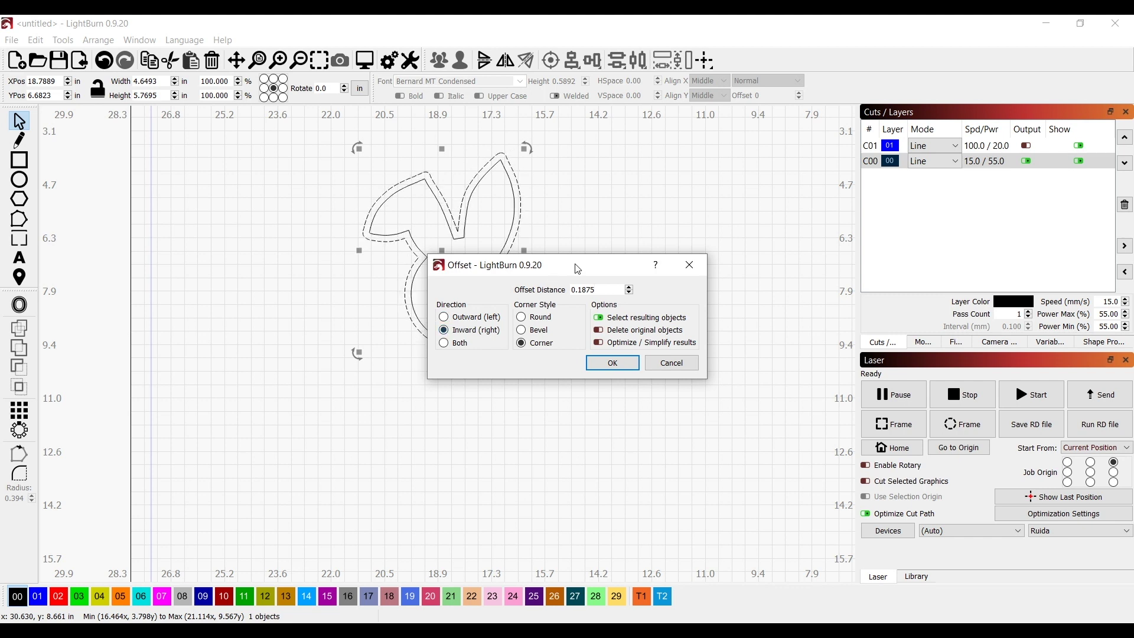
pyautogui.moveTo(578, 269); pyautogui.dragTo(701, 212)
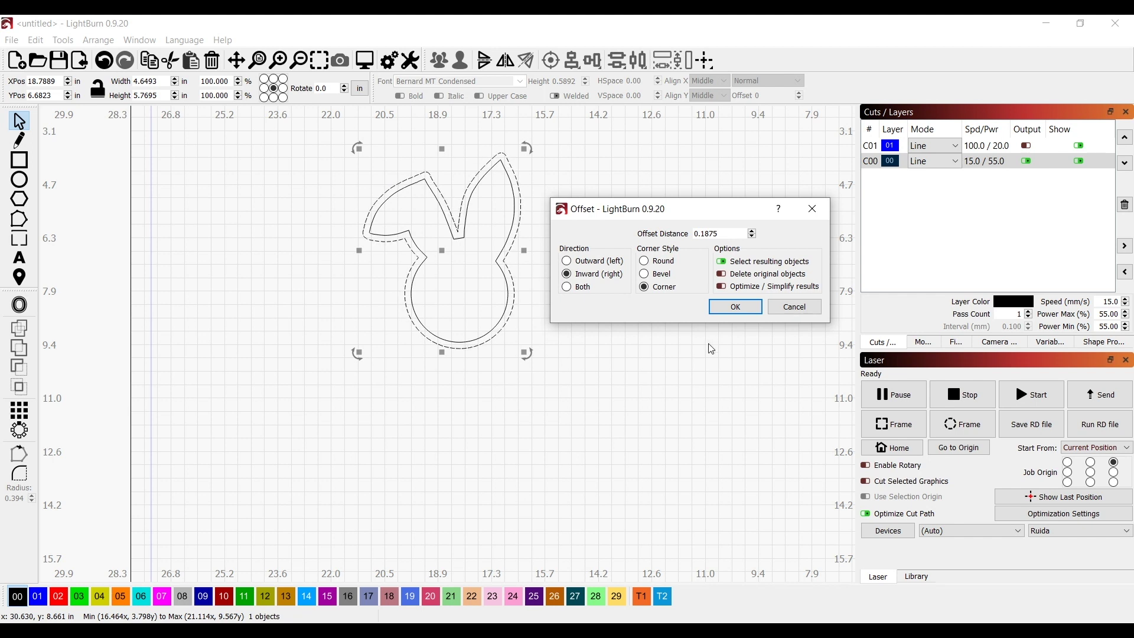
pyautogui.click(736, 307)
pyautogui.click(423, 257)
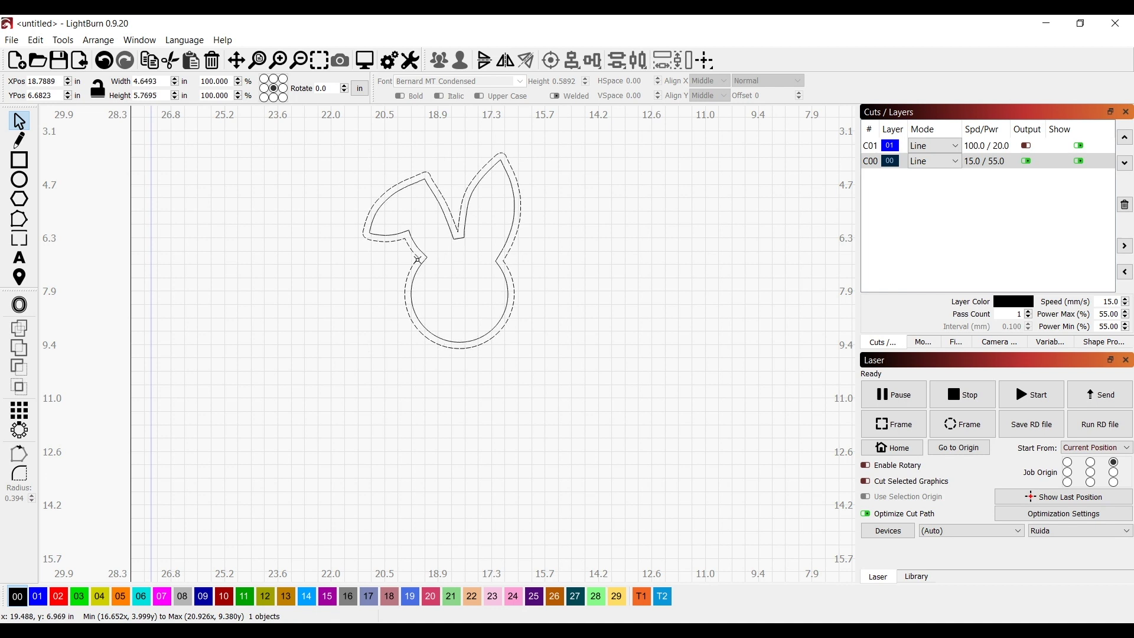
# - Offset the bunny head outline outward by 0.1875 in with the Corner style, keeping the original
pyautogui.click(20, 305)
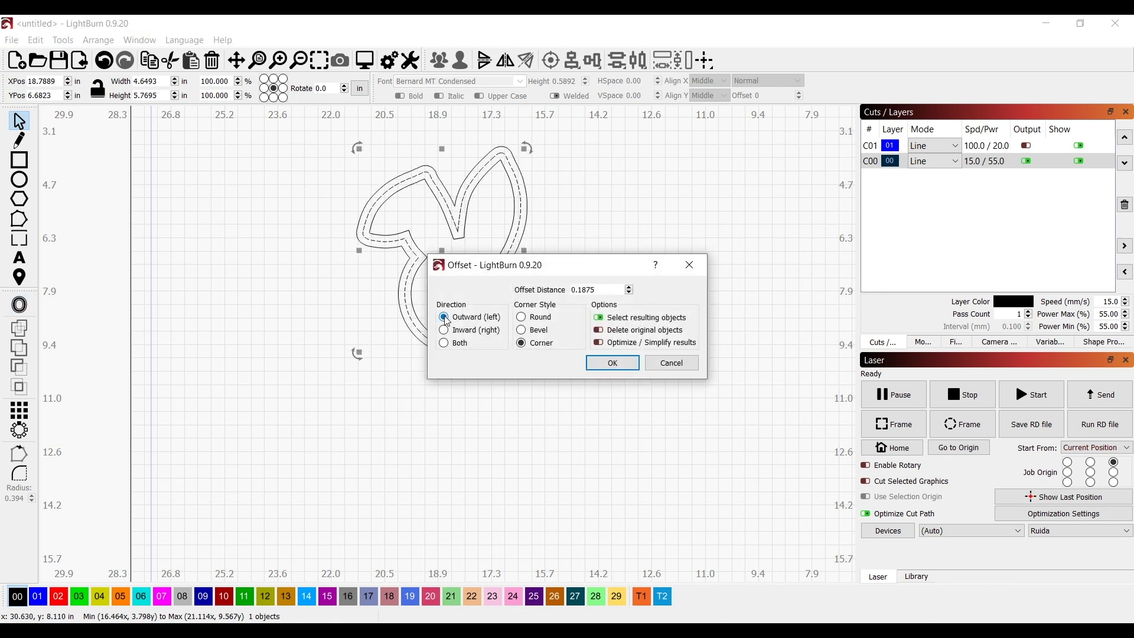
pyautogui.click(611, 364)
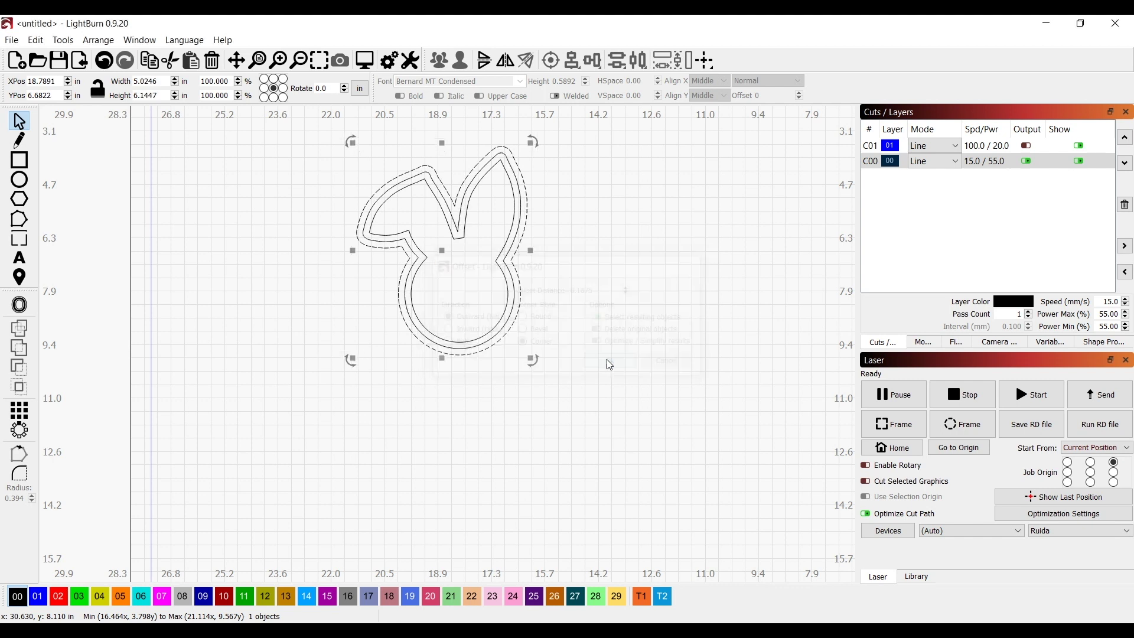
pyautogui.click(458, 251)
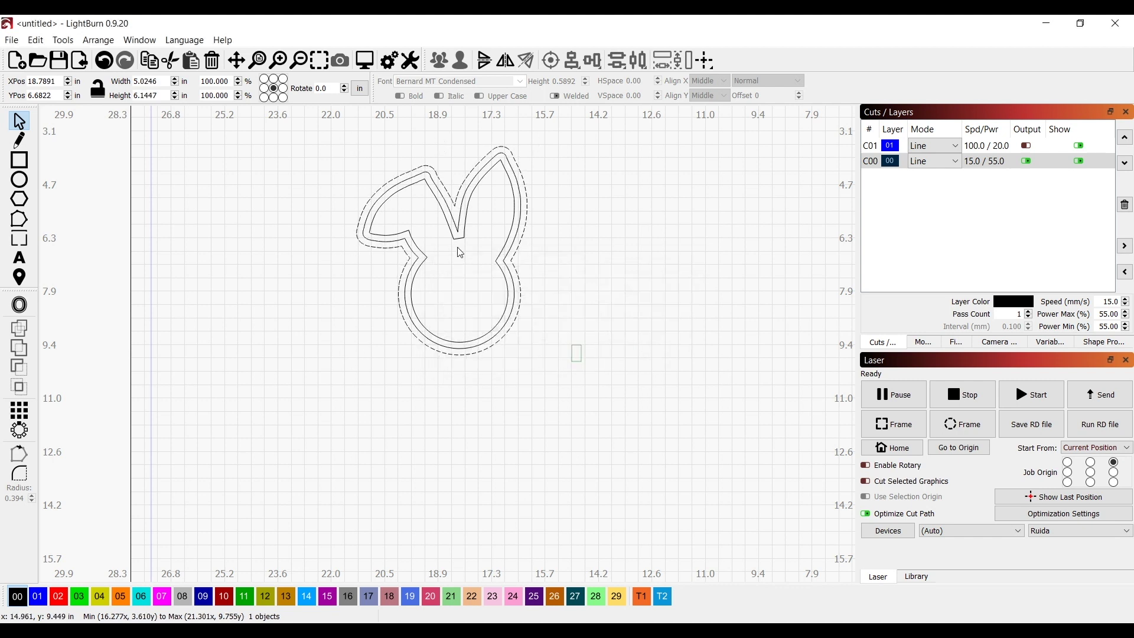
# - Scale all the bunny outlines together proportionally to a height of 5 in
pyautogui.hotkey('ctrl', 'a')
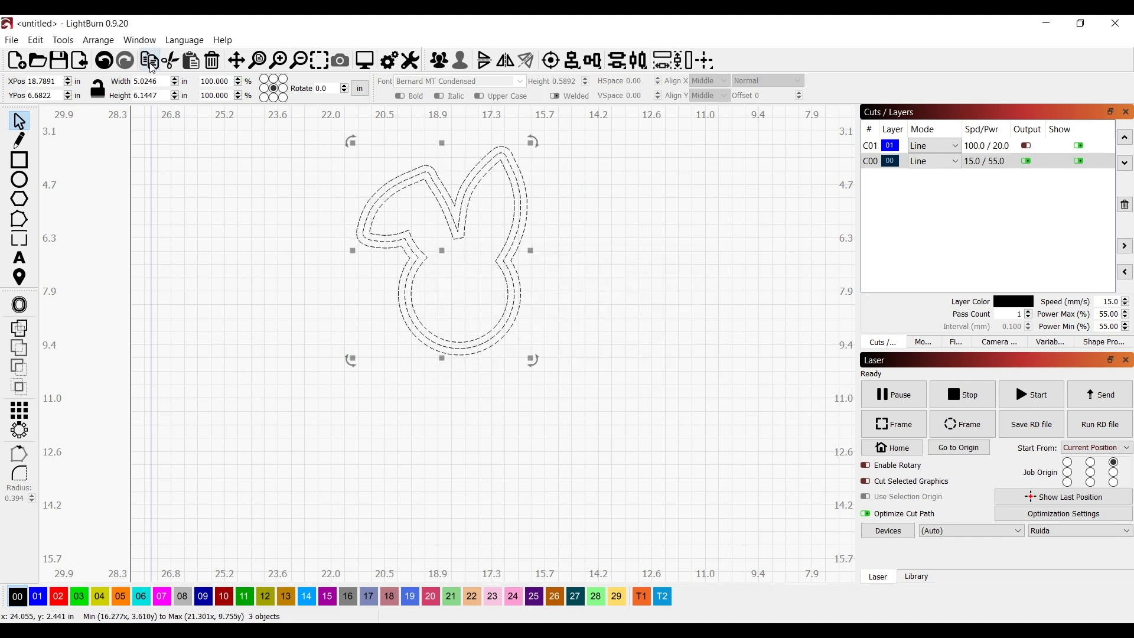
pyautogui.click(98, 88)
pyautogui.click(145, 95)
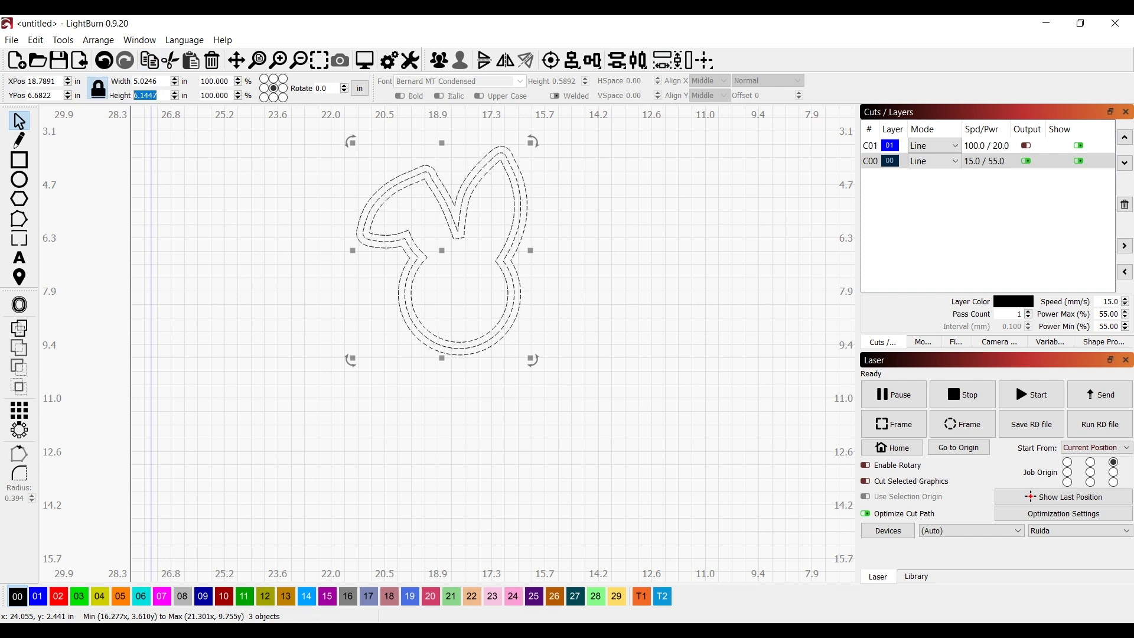
pyautogui.write('5')
pyautogui.press('Return')
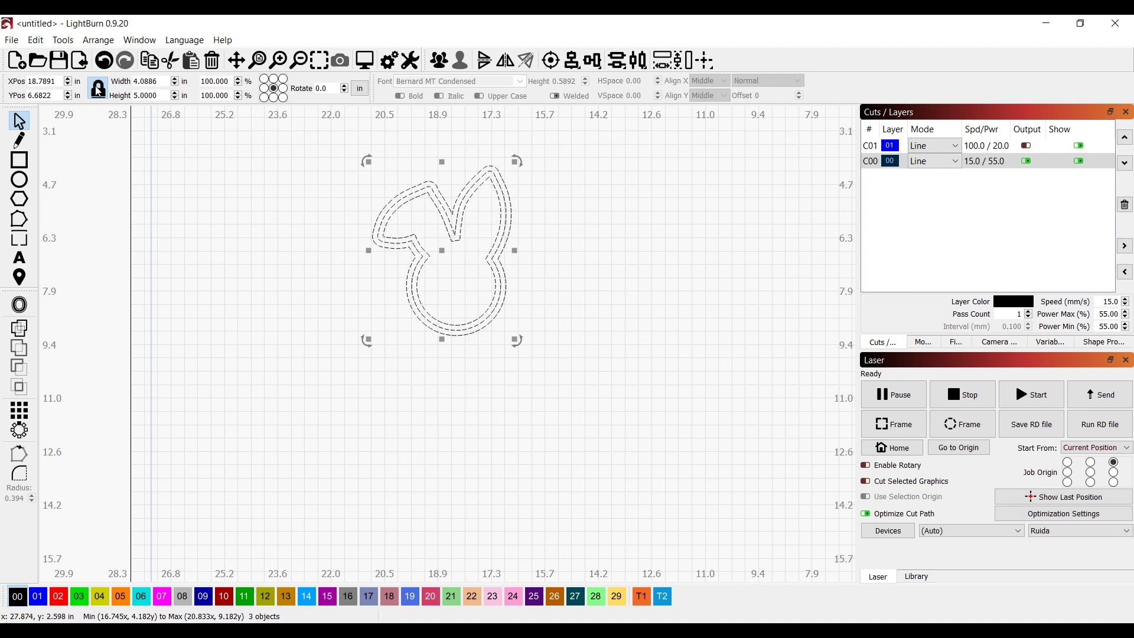
pyautogui.click(602, 286)
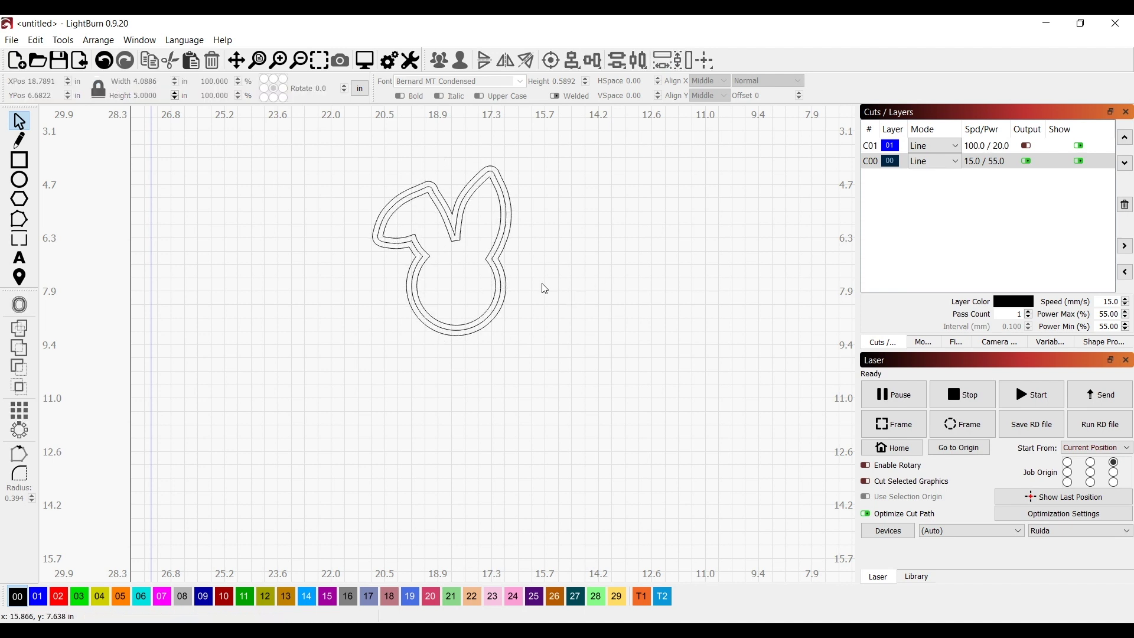
# - Draw a 0.25 in diameter circle and place it inside the folded ear, just below its peak
pyautogui.click(19, 180)
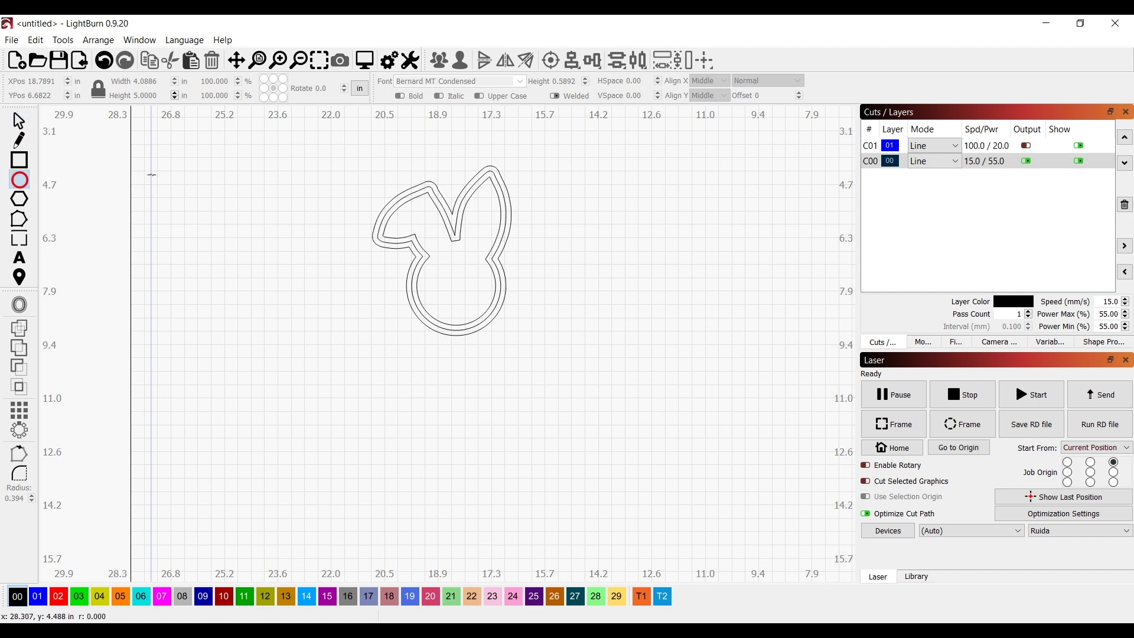
pyautogui.moveTo(285, 166); pyautogui.dragTo(295, 186)
pyautogui.doubleClick(145, 95)
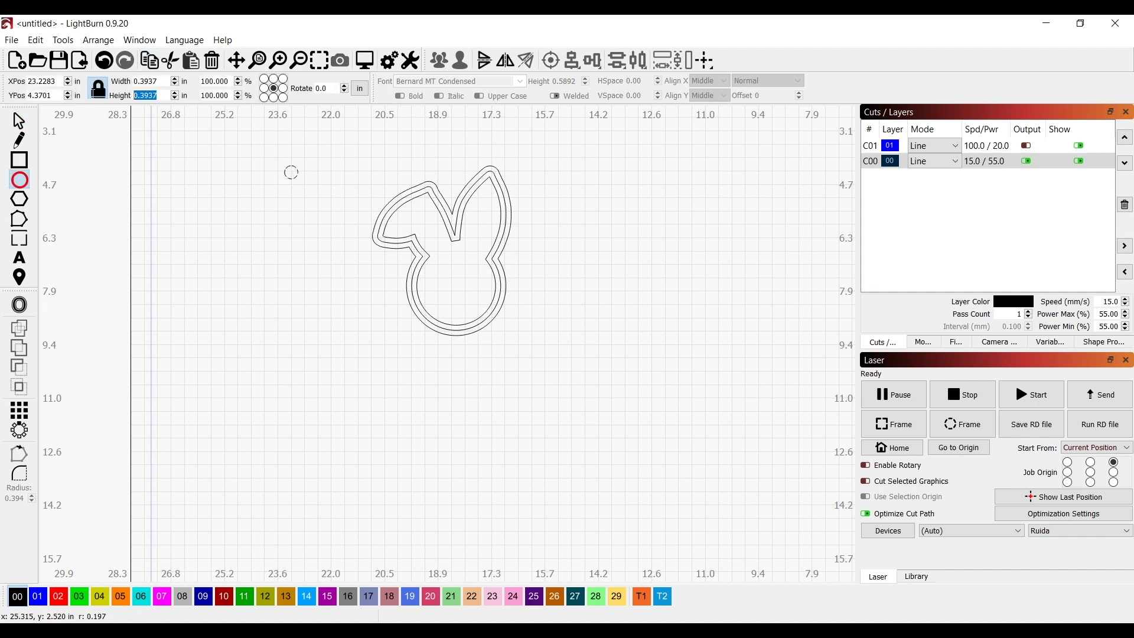
pyautogui.write('0.25')
pyautogui.press('Return')
pyautogui.scroll(3, 289, 171)
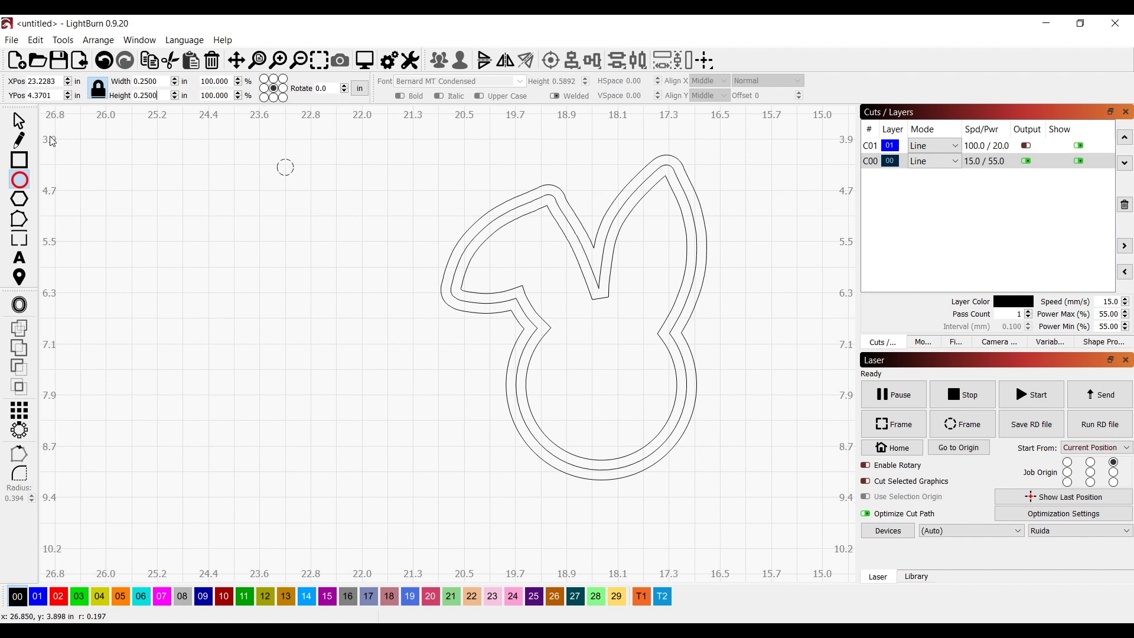
pyautogui.press('Escape')
pyautogui.moveTo(284, 167); pyautogui.dragTo(544, 230)
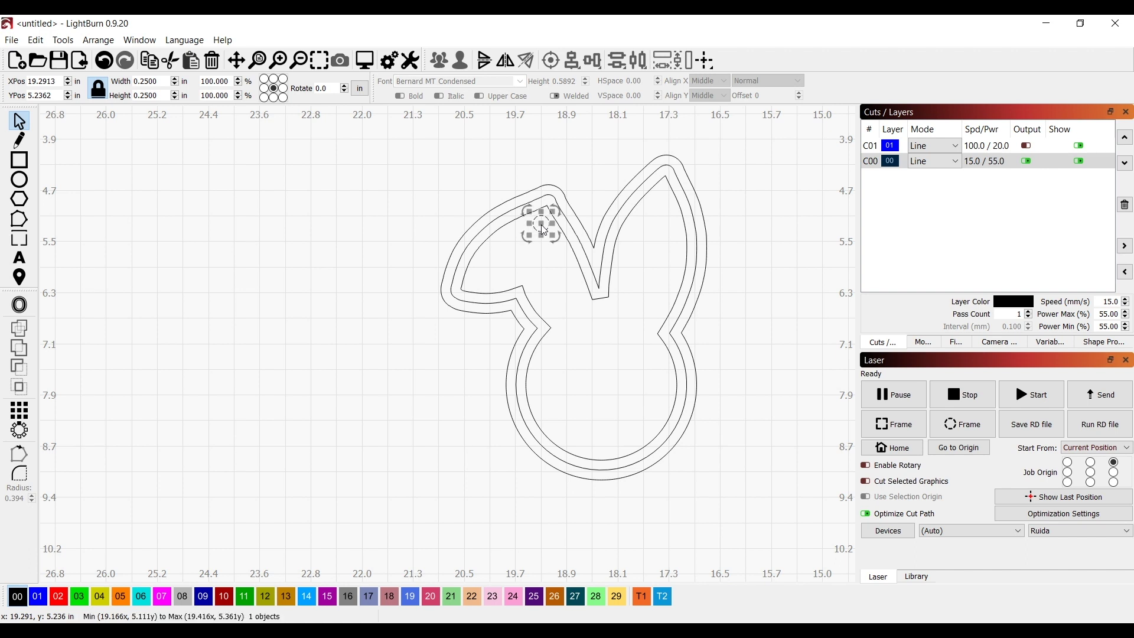
# - Group the small circle with the outermost bunny outline
pyautogui.keyDown('shift'); pyautogui.click(494, 209); pyautogui.keyUp('shift')
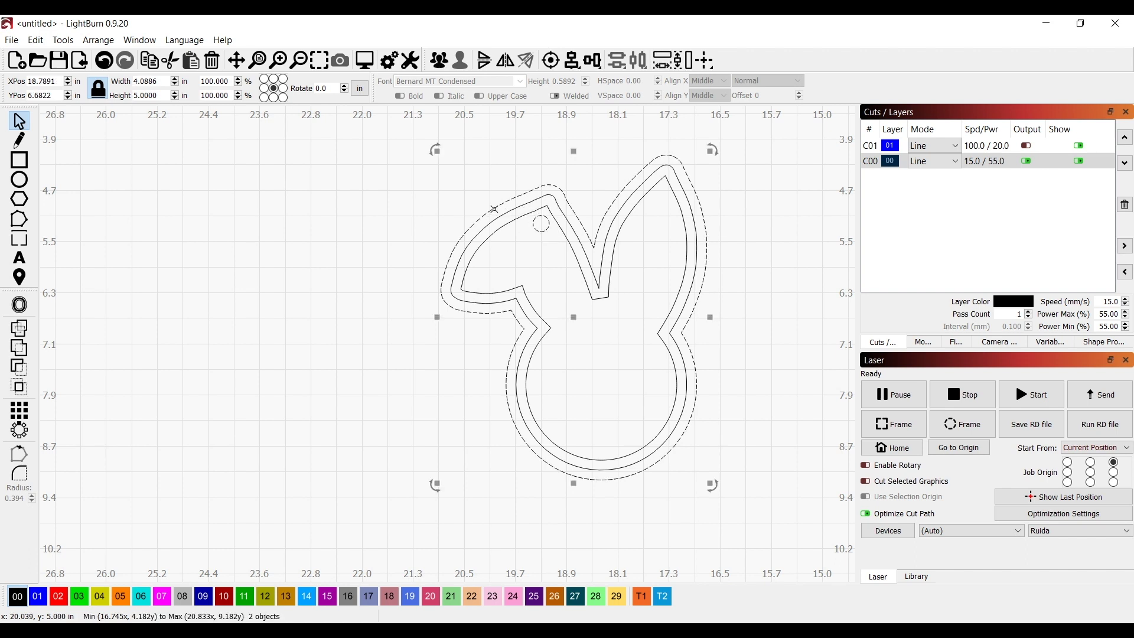
pyautogui.rightClick(493, 209)
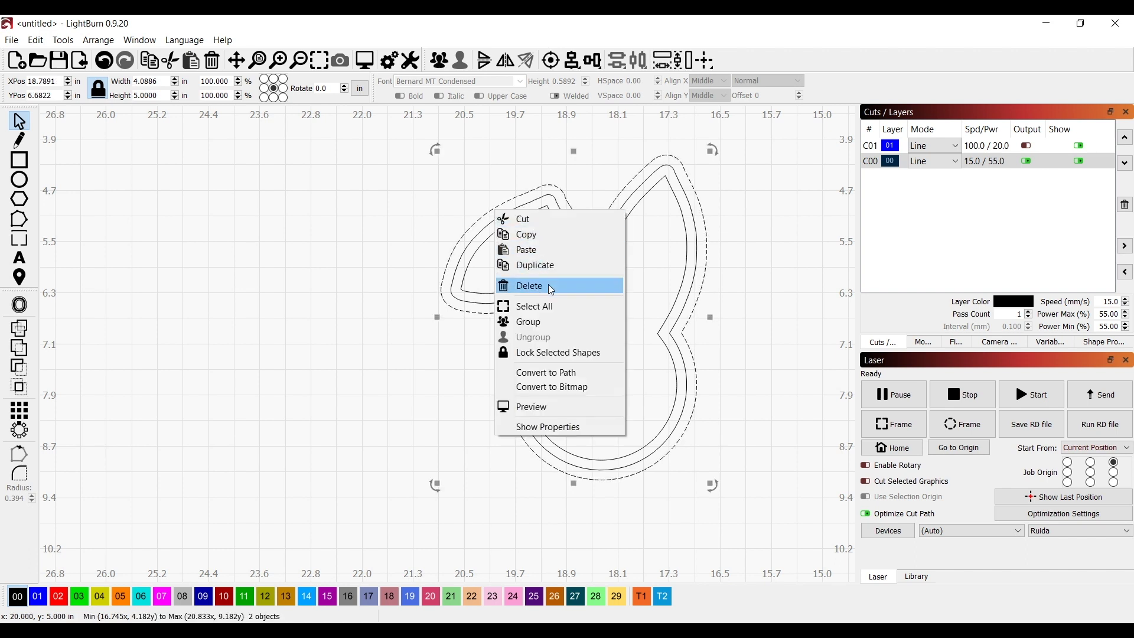
pyautogui.click(557, 322)
# - Move the grouped outermost outline to the left and the two inner outlines to the right, leaving a clear gap between them
pyautogui.scroll(-3, 556, 322)
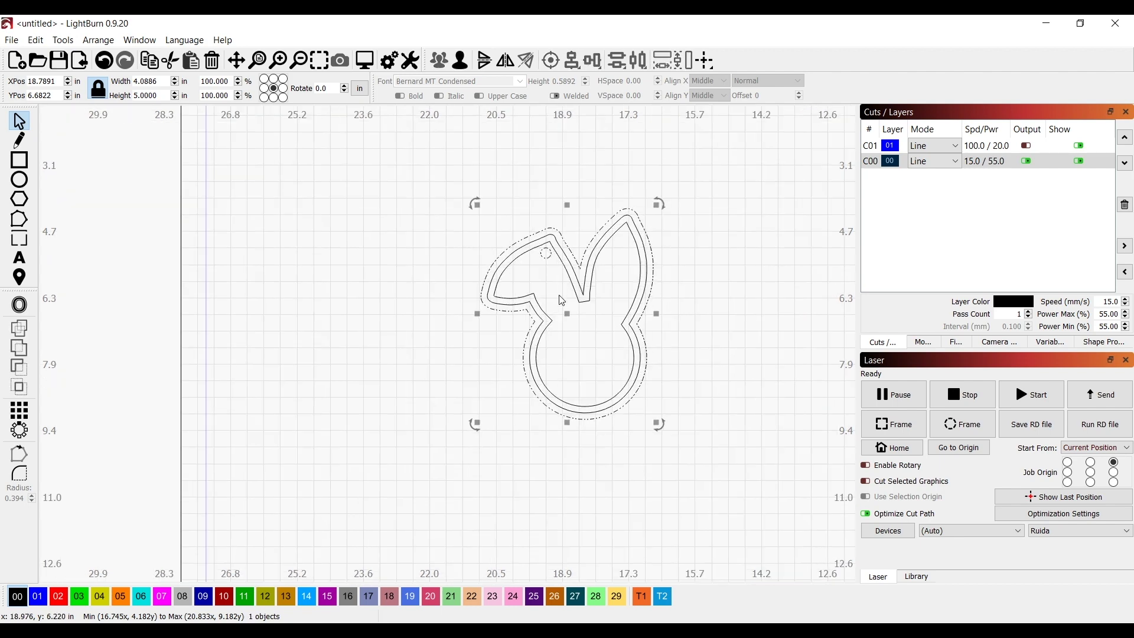
pyautogui.moveTo(566, 319); pyautogui.dragTo(384, 324)
pyautogui.click(491, 332)
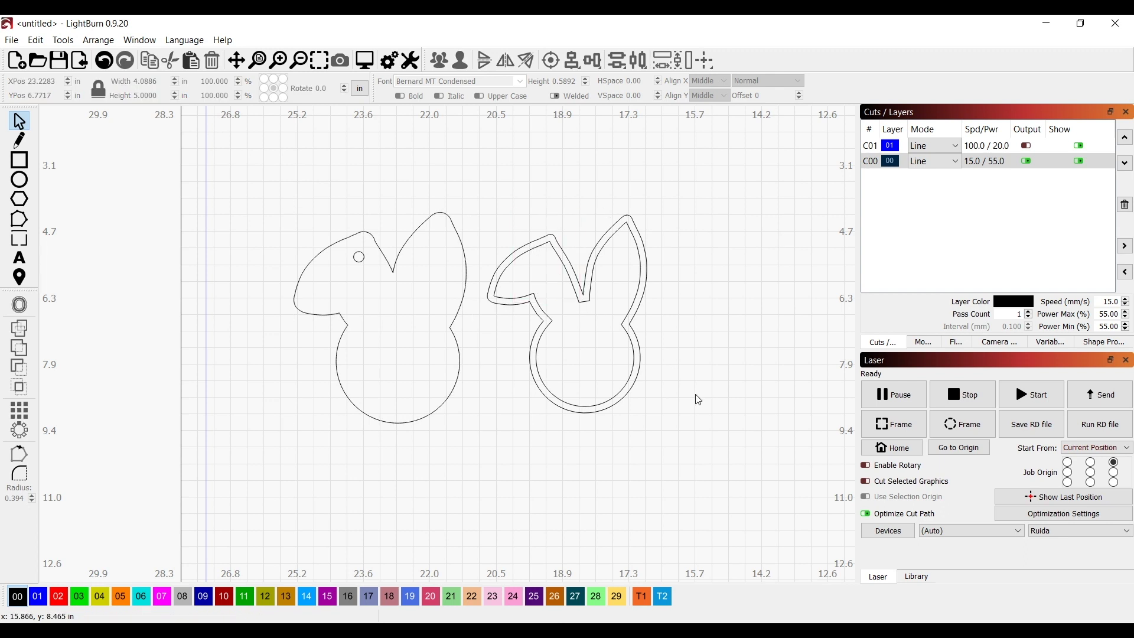
pyautogui.click(516, 289)
pyautogui.moveTo(569, 312); pyautogui.dragTo(679, 318)
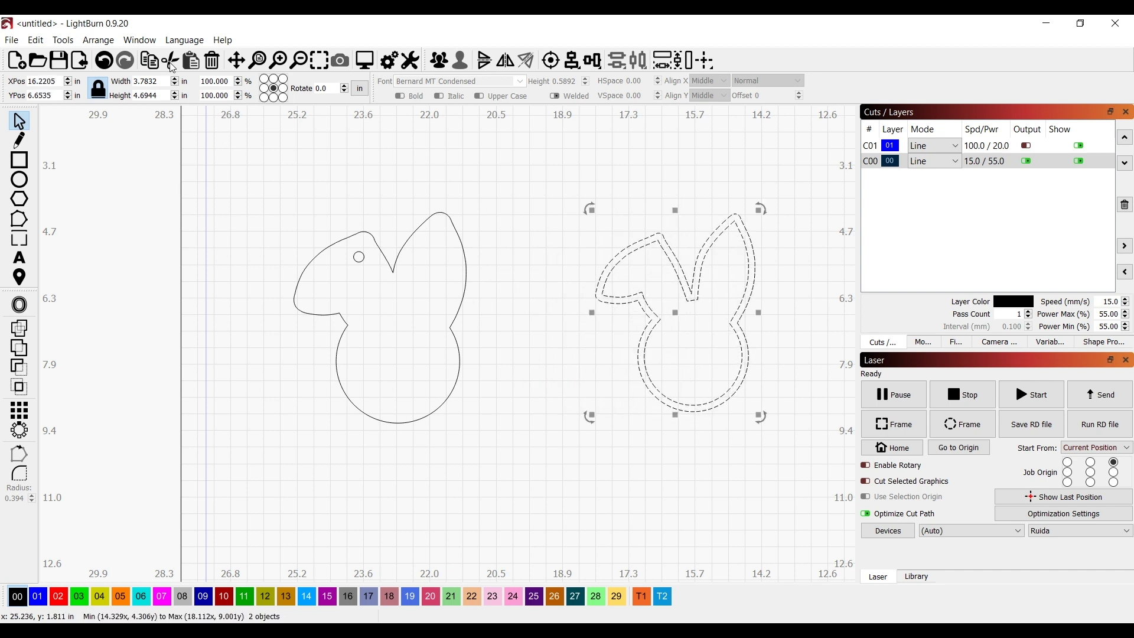
# - Draw a thin horizontal rectangle about 4.72 by 0.04 in across the lower head of the outermost outline and assign it to layer 02
pyautogui.click(20, 160)
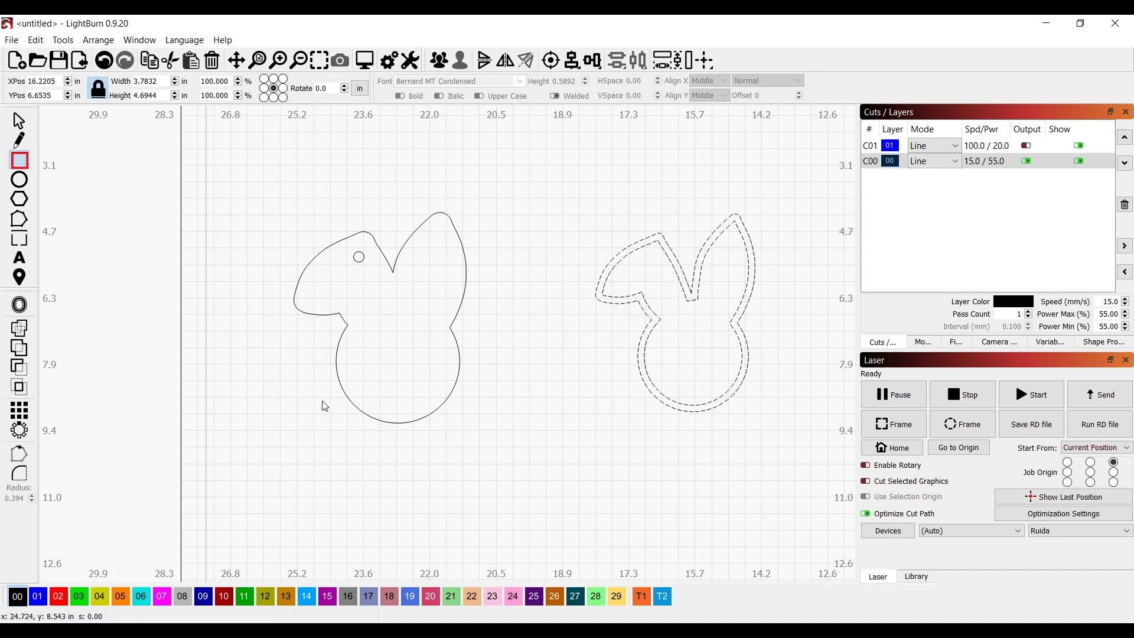
pyautogui.moveTo(494, 416); pyautogui.dragTo(295, 415)
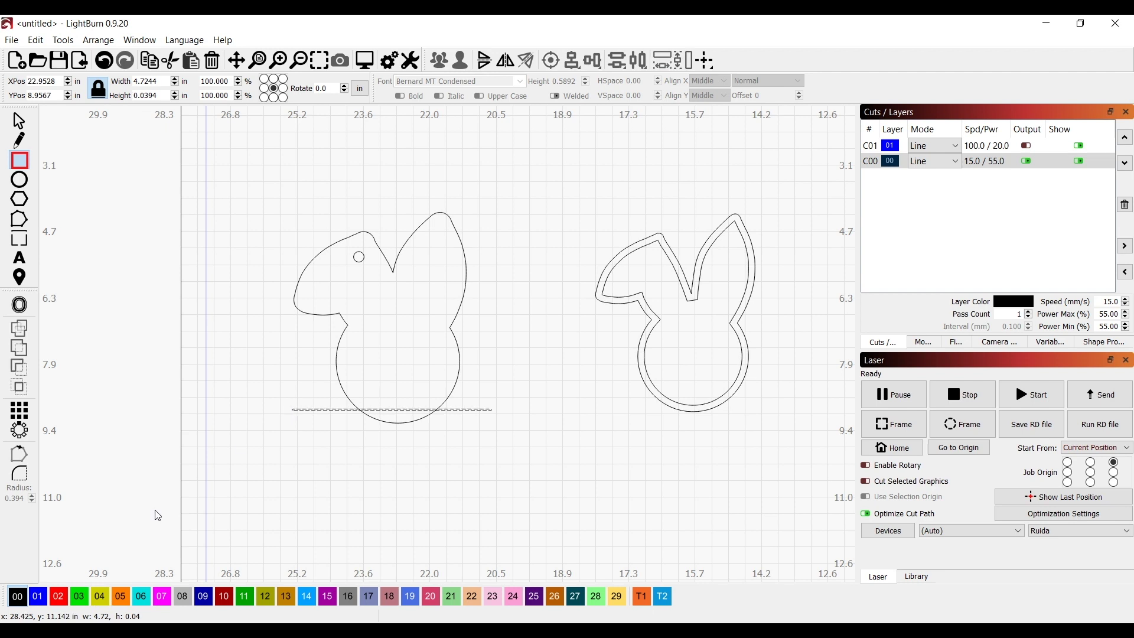
pyautogui.click(60, 598)
# - Reduce the red rectangle's height to about 0.005 in, keeping its width and lower edge in place
pyautogui.scroll(5, 418, 409)
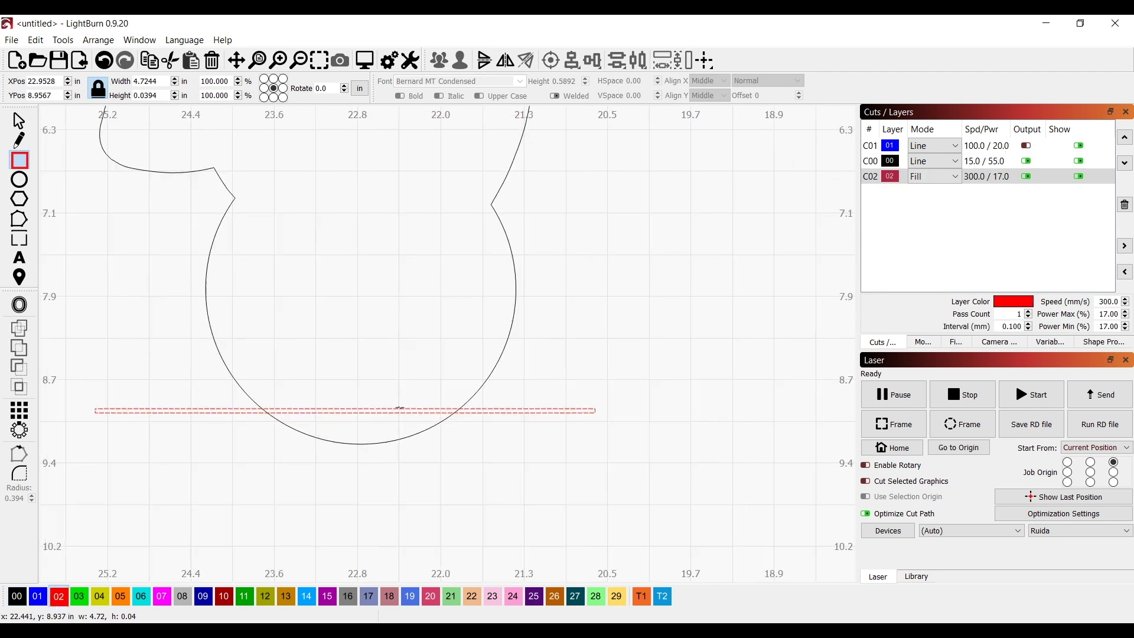
pyautogui.click(19, 121)
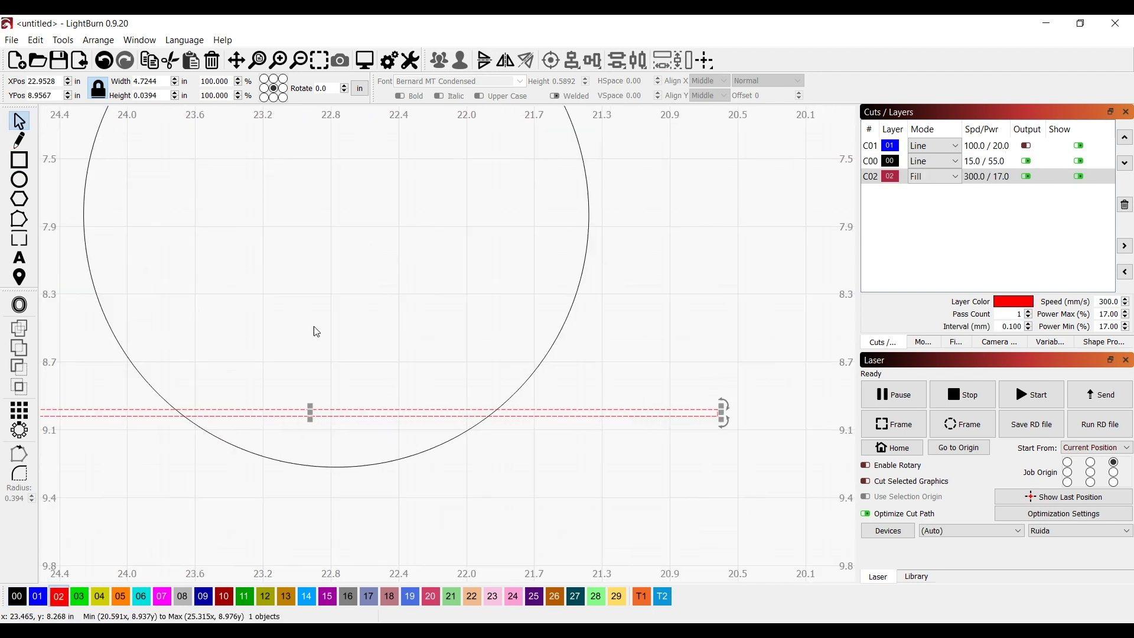
pyautogui.moveTo(310, 409); pyautogui.dragTo(310, 410)
pyautogui.scroll(-4, 313, 396)
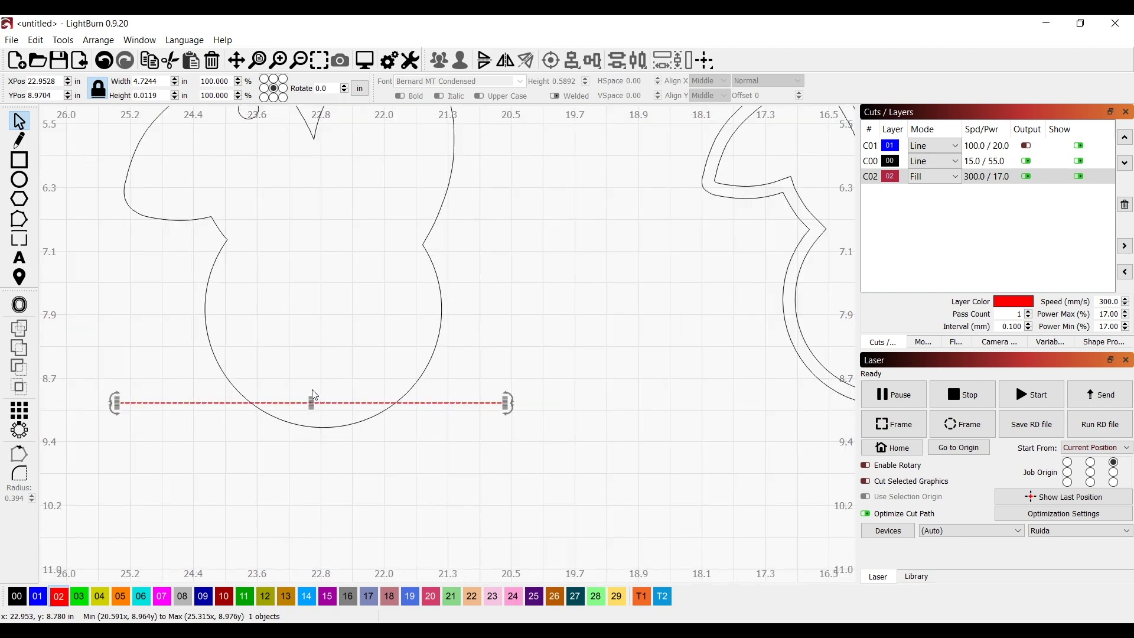
pyautogui.click(522, 375)
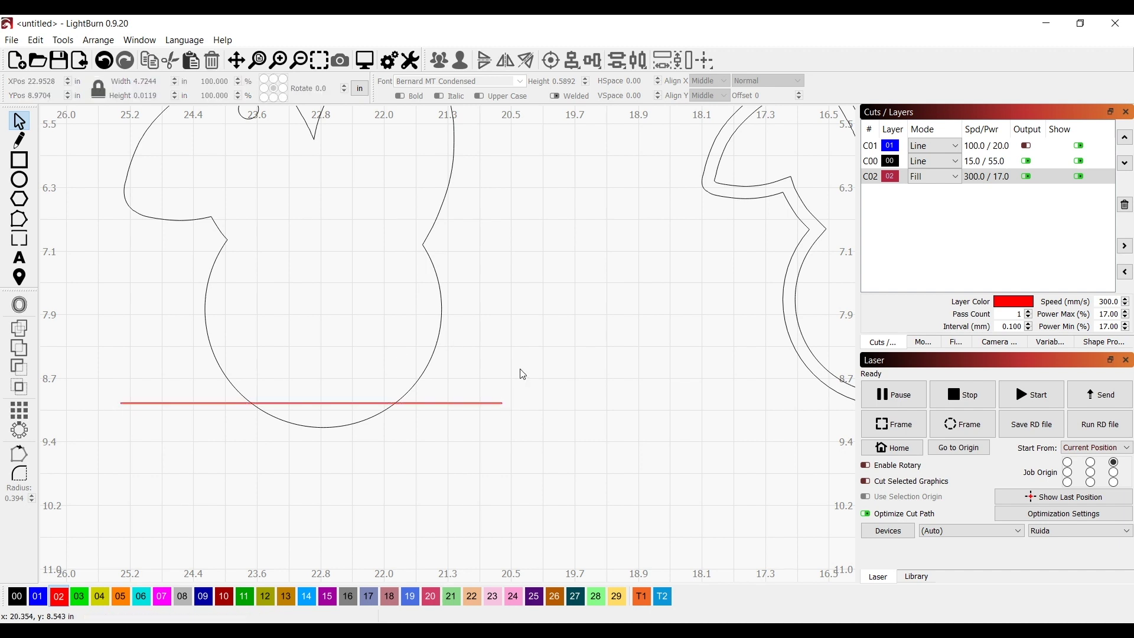
pyautogui.click(313, 402)
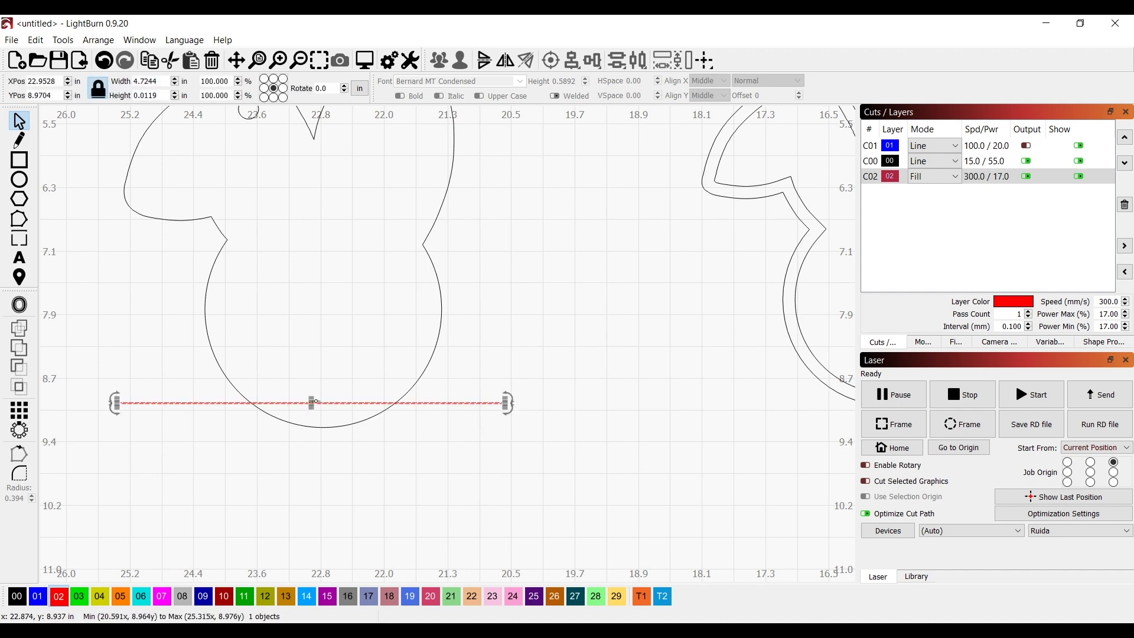
pyautogui.scroll(4, 315, 398)
pyautogui.moveTo(306, 407); pyautogui.dragTo(305, 407)
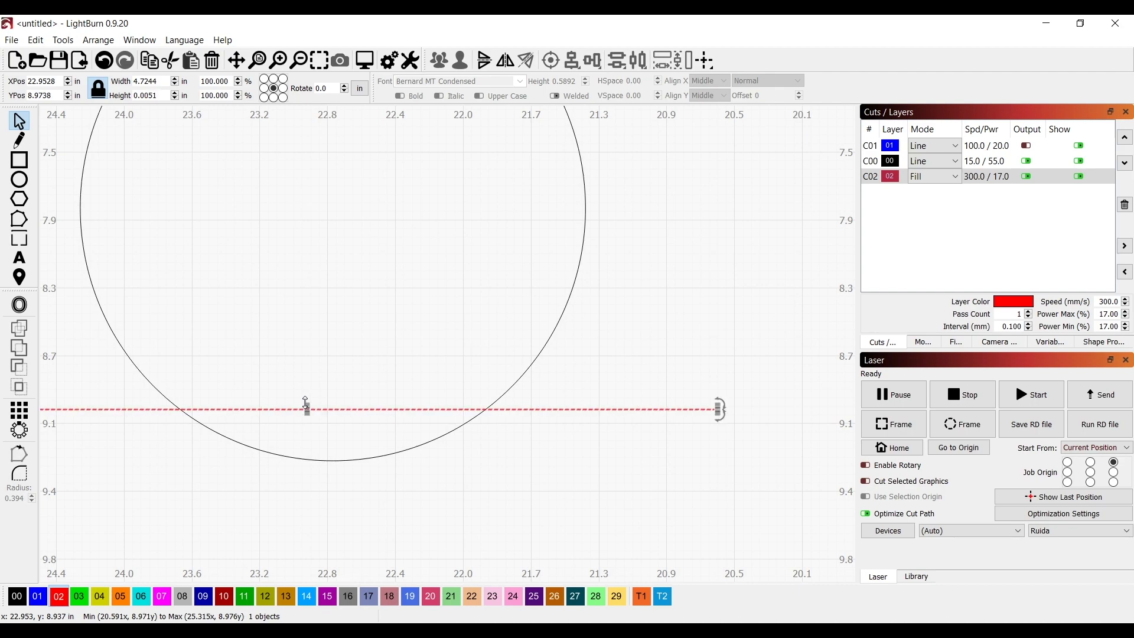
# - Set up a grid array of the thin red rectangle with 1 column and 8 rows stacked up over the bunny
pyautogui.scroll(5, 305, 407)
pyautogui.scroll(-10, 319, 407)
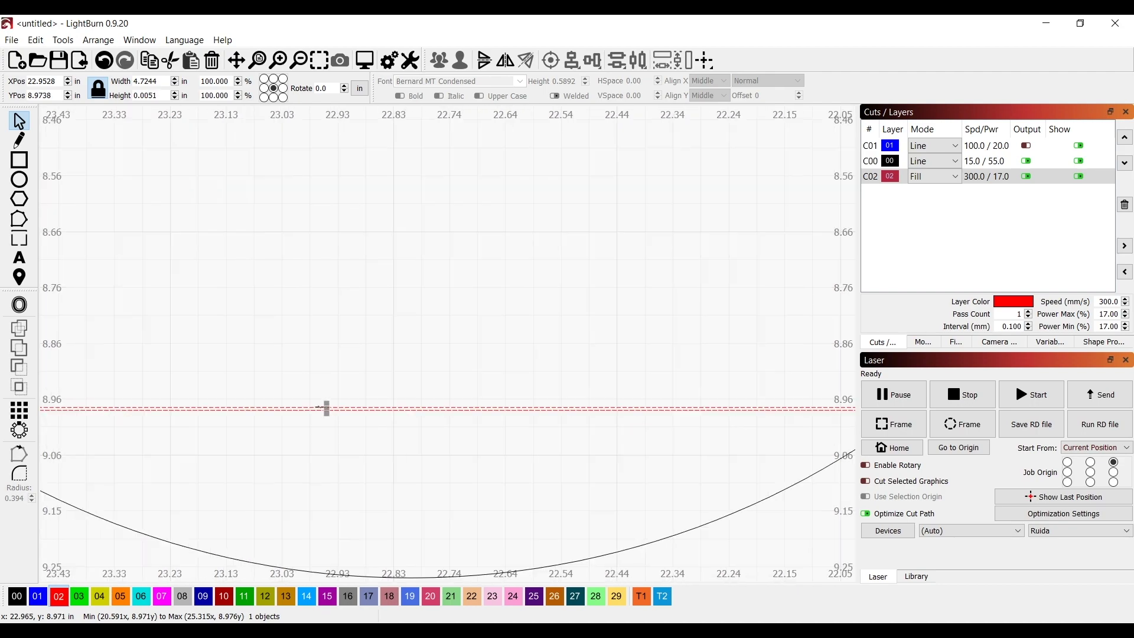
pyautogui.scroll(-3, 314, 429)
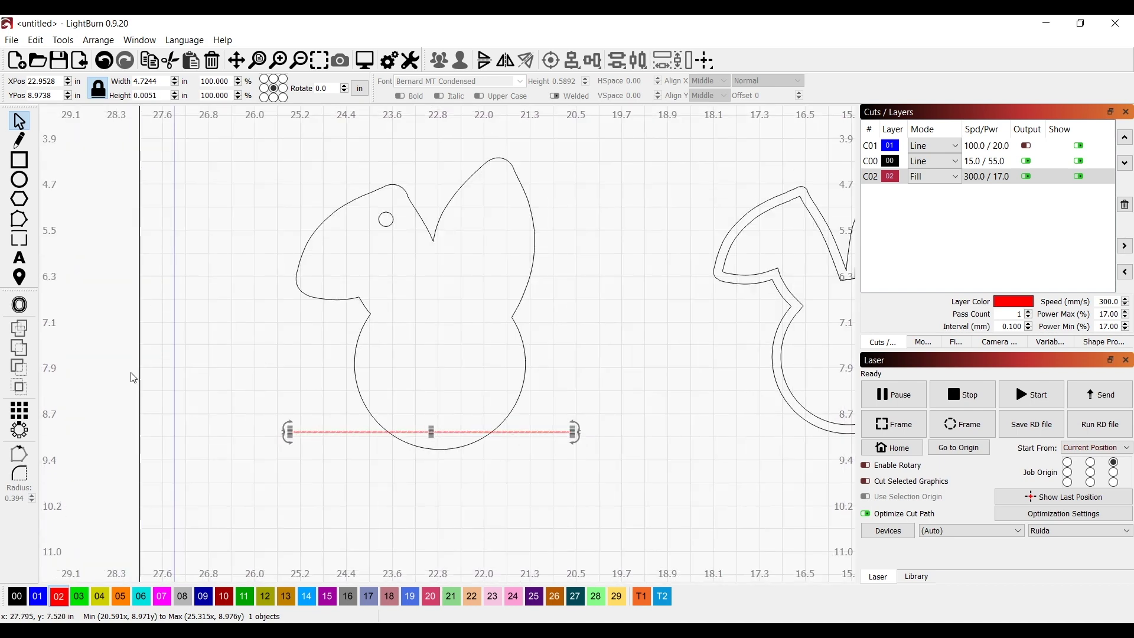
pyautogui.click(16, 413)
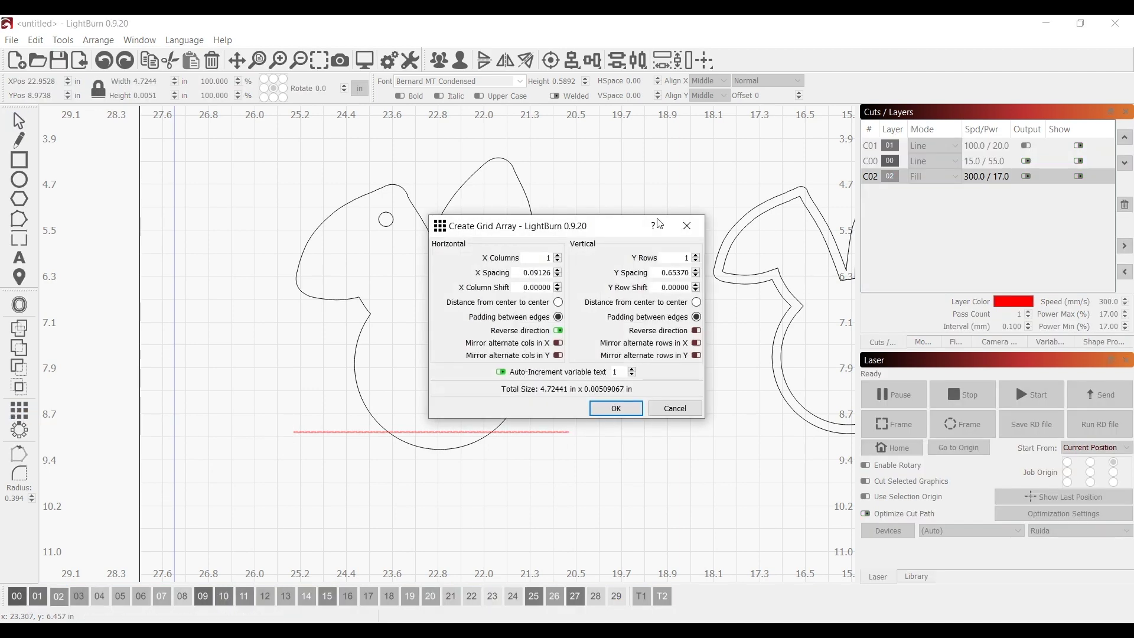
pyautogui.moveTo(610, 228); pyautogui.dragTo(821, 230)
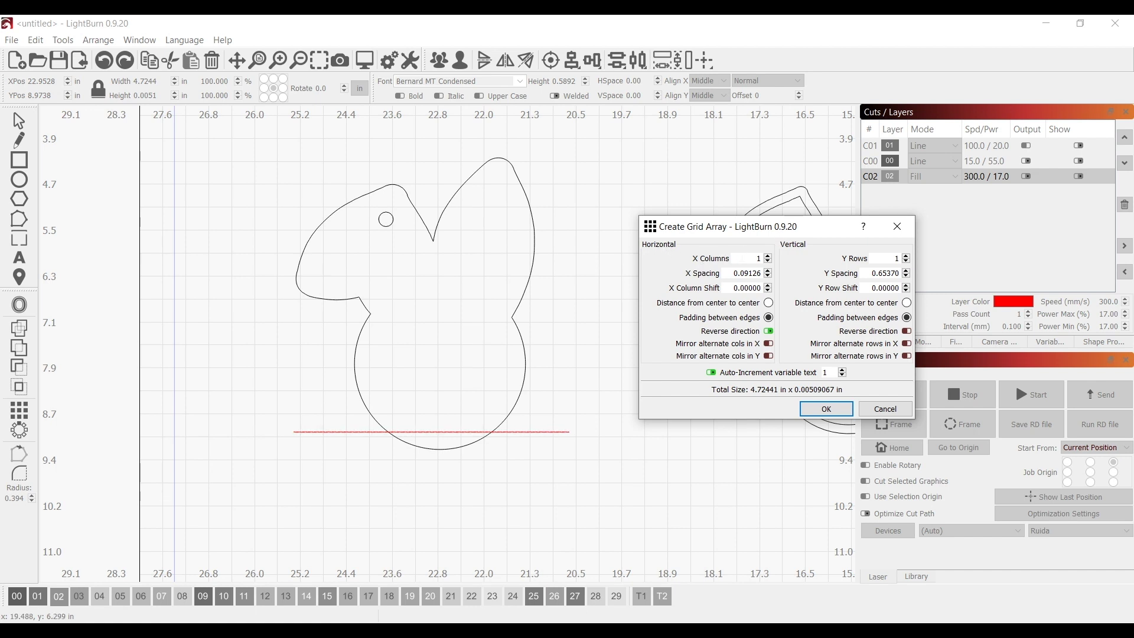
pyautogui.click(768, 258)
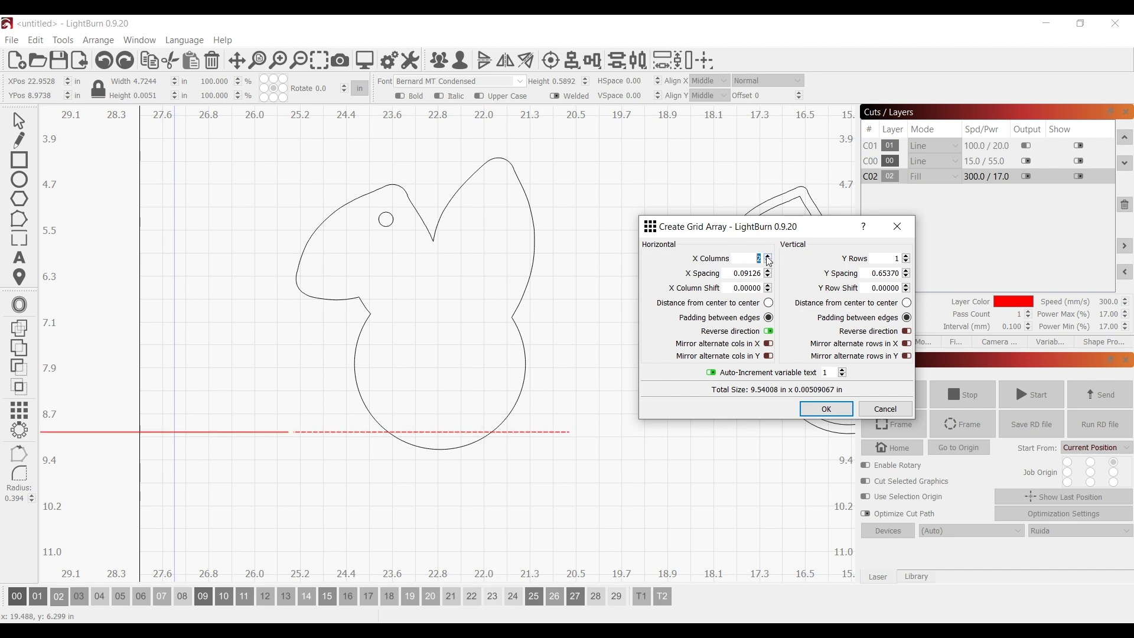
pyautogui.click(769, 263)
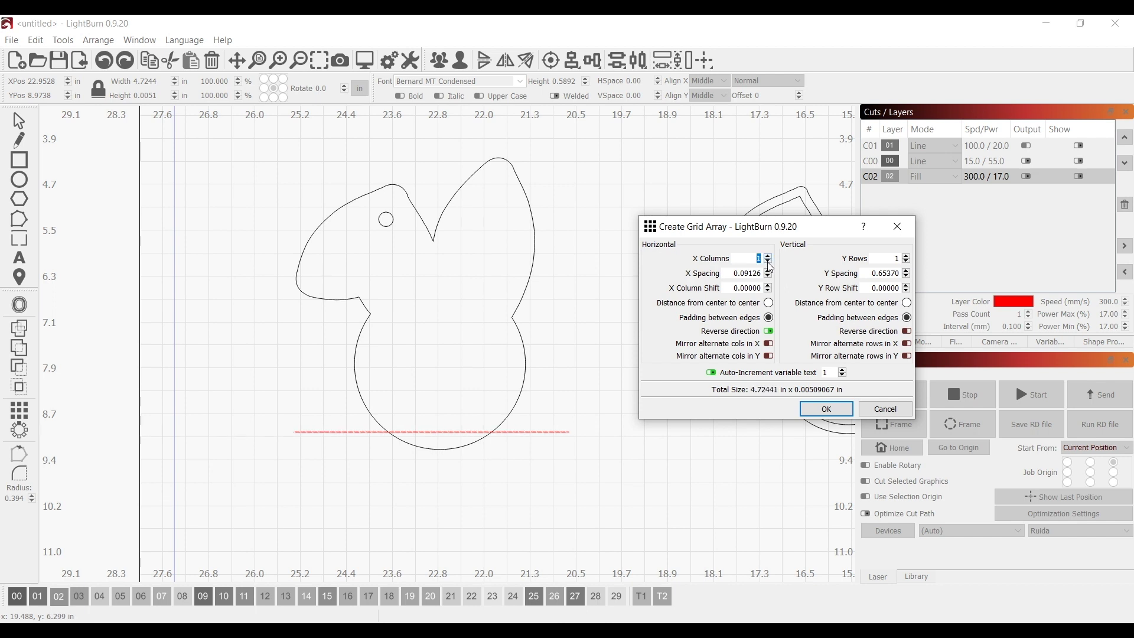
pyautogui.click(908, 259)
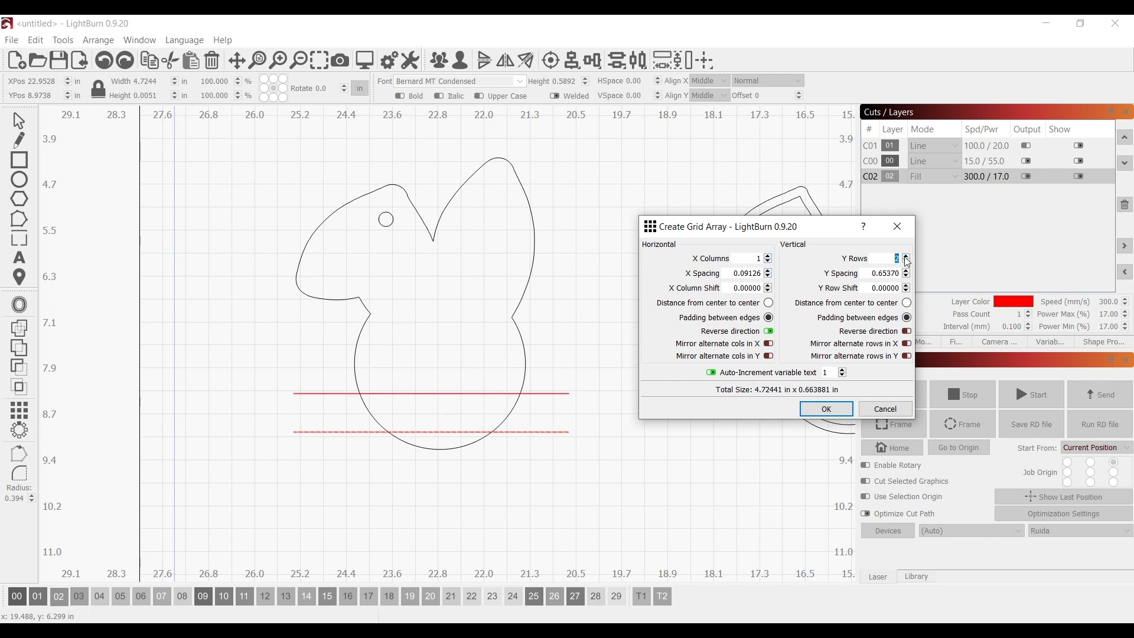
pyautogui.click(908, 259)
pyautogui.click(907, 259)
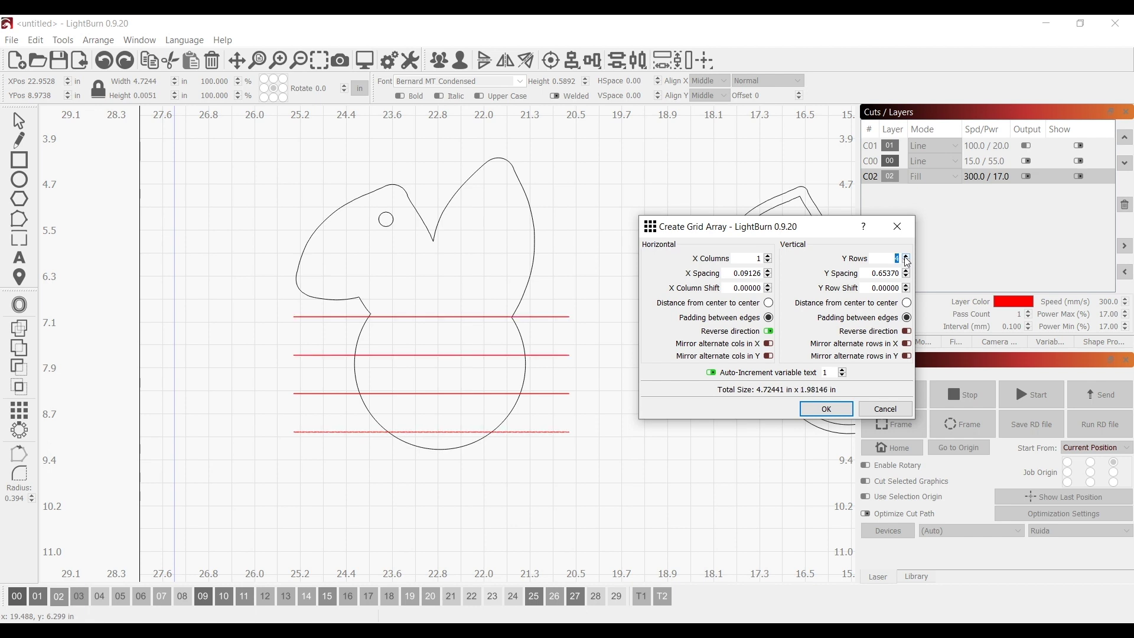
pyautogui.click(908, 258)
pyautogui.click(908, 259)
pyautogui.click(907, 259)
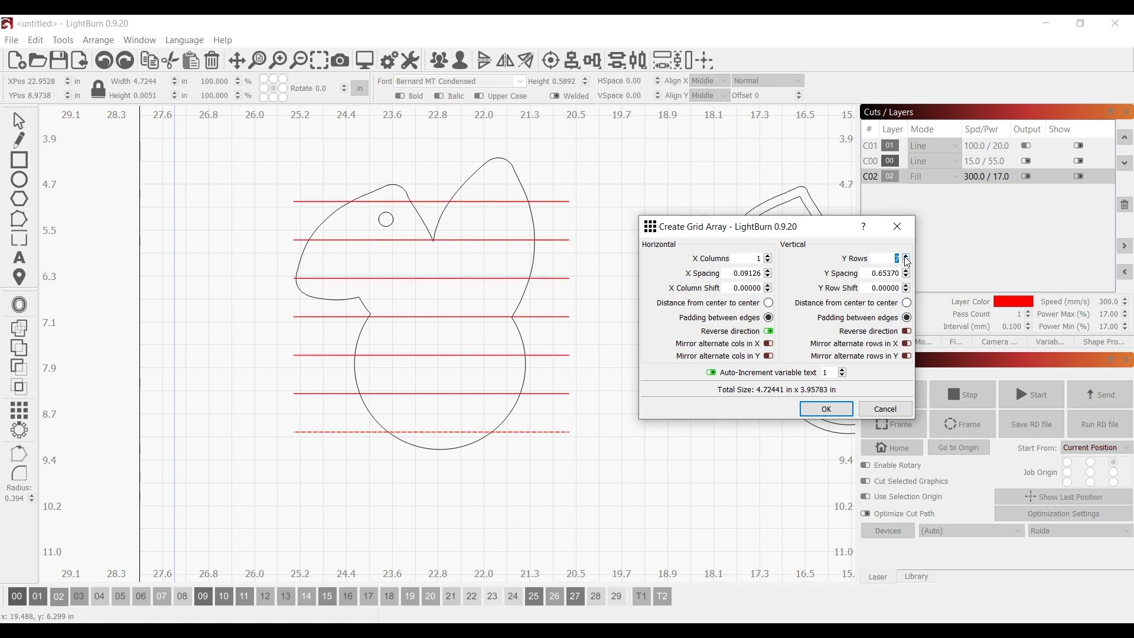
pyautogui.click(907, 259)
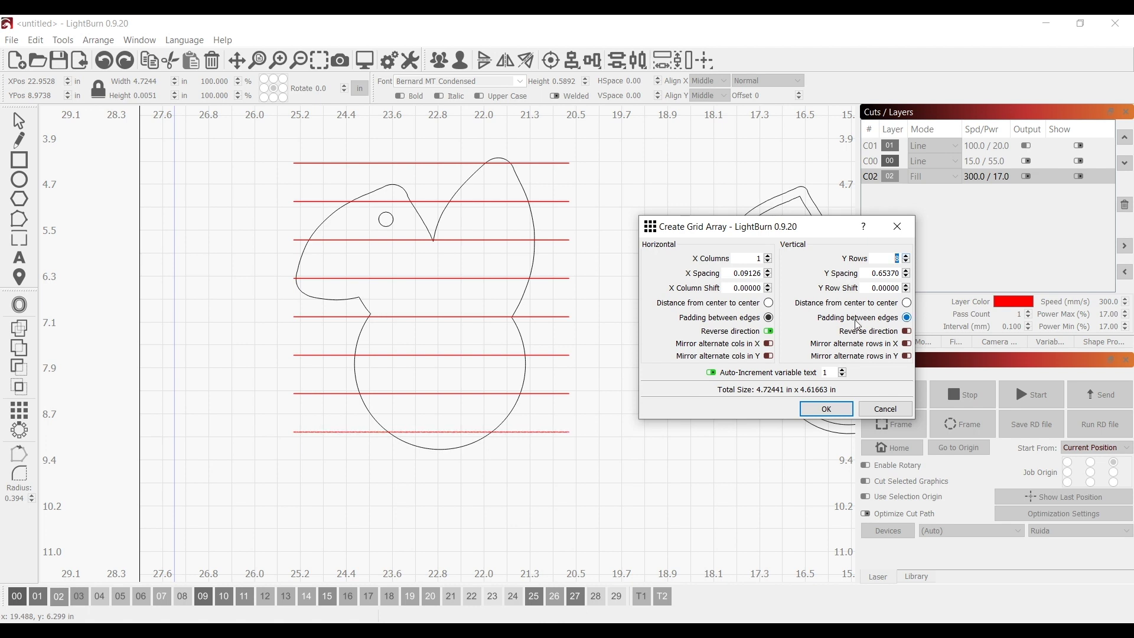
# - Set the line array's vertical spacing to 0.61433 in and create the array
pyautogui.click(908, 335)
pyautogui.click(908, 335)
pyautogui.scroll(-3, 910, 278)
pyautogui.scroll(2, 911, 277)
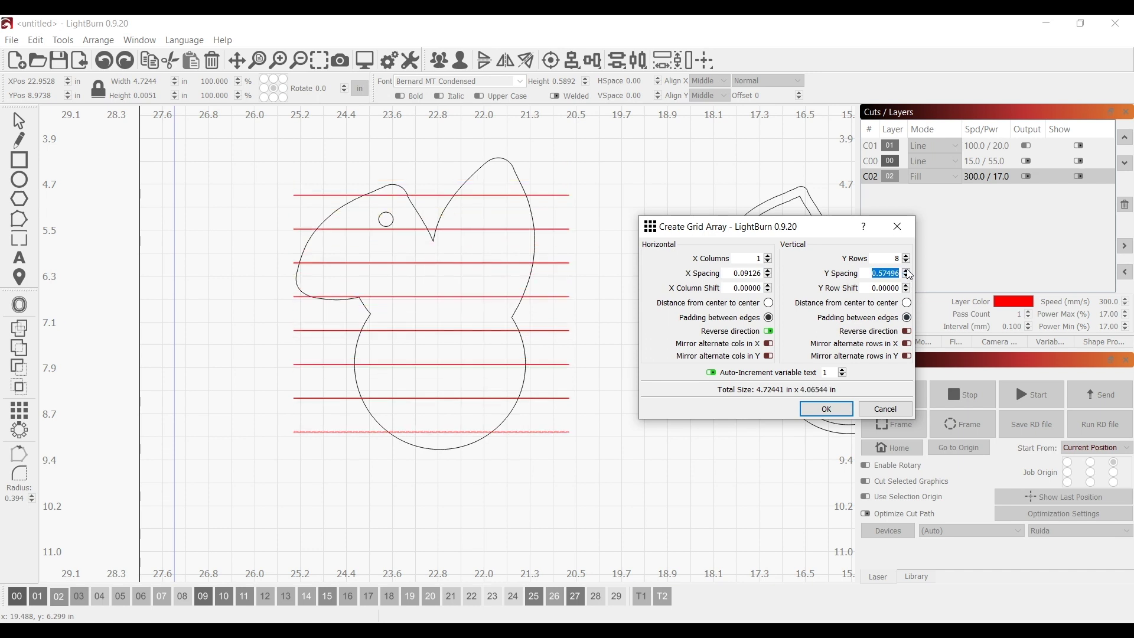
pyautogui.scroll(1, 911, 275)
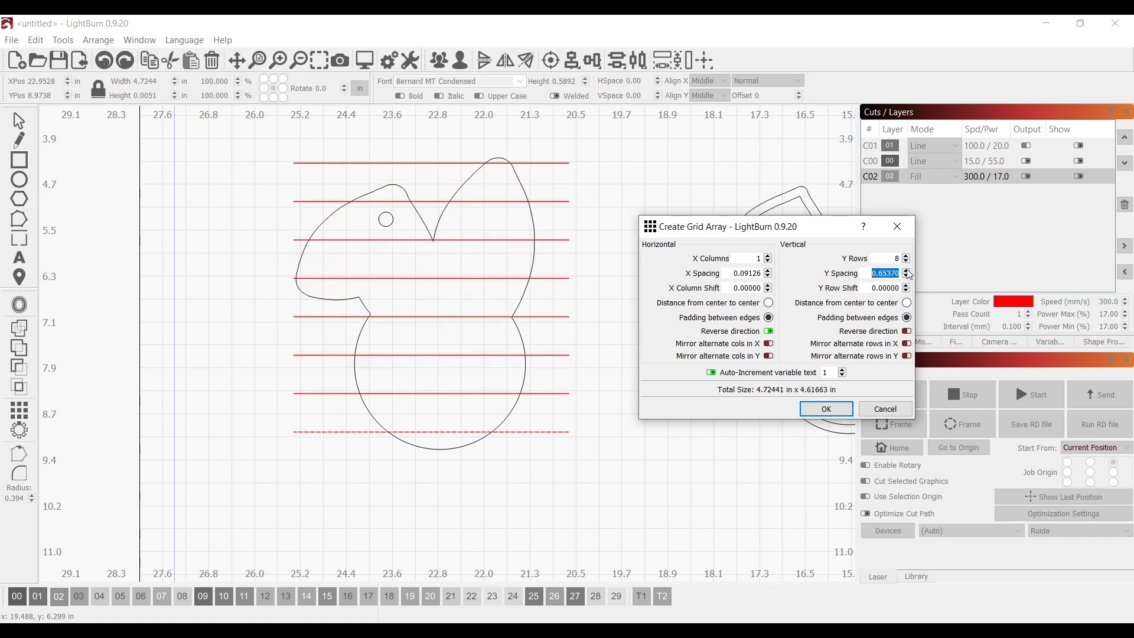
pyautogui.scroll(-1, 912, 280)
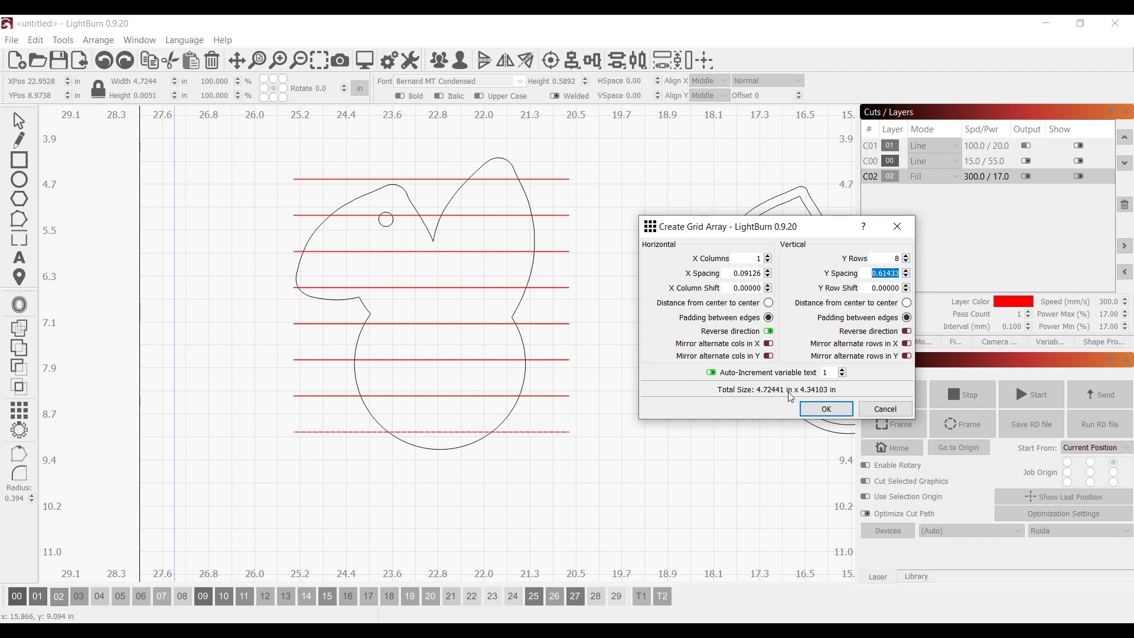
pyautogui.click(818, 414)
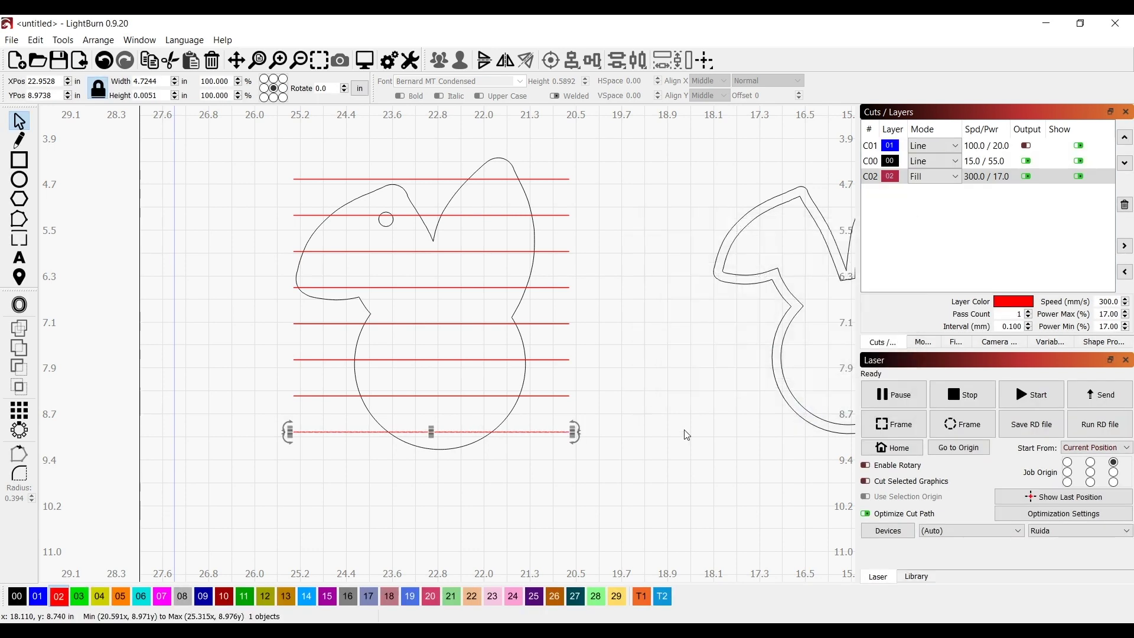
# - Shorten the lowest red line at both ends so it only slightly overhangs the bunny outline
pyautogui.scroll(3, 387, 390)
pyautogui.moveTo(220, 465); pyautogui.dragTo(367, 465)
pyautogui.moveTo(733, 465); pyautogui.dragTo(603, 466)
# - Pull in the right ends of the six red lines above the lowest one to just outside the bunny outline
pyautogui.click(590, 400)
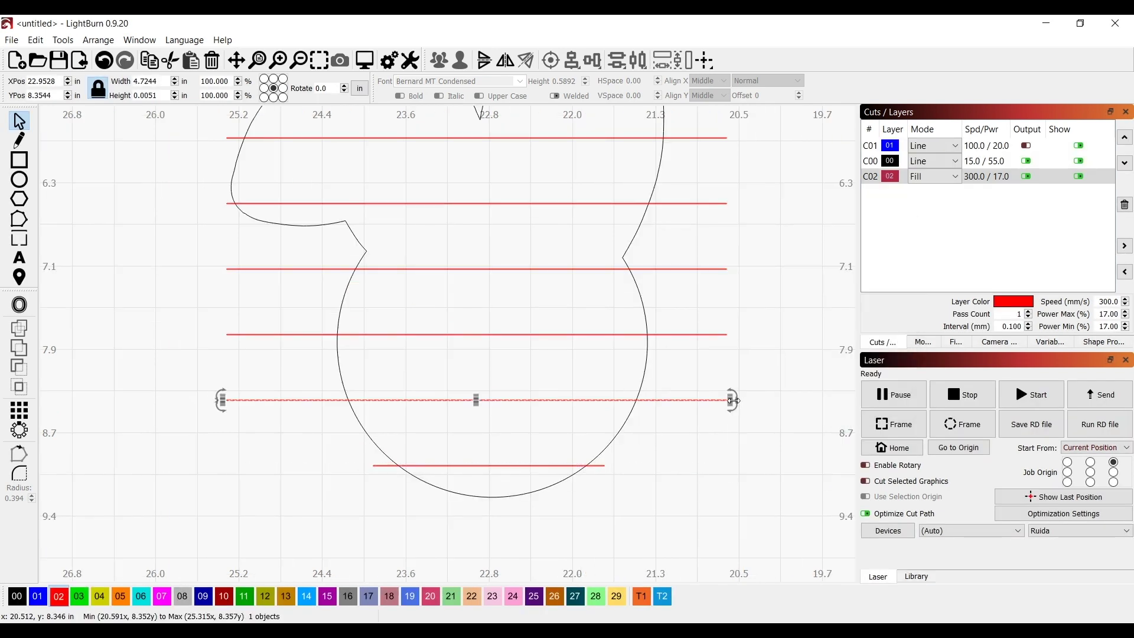
pyautogui.moveTo(732, 400); pyautogui.dragTo(649, 400)
pyautogui.click(638, 334)
pyautogui.moveTo(732, 334); pyautogui.dragTo(666, 339)
pyautogui.click(650, 269)
pyautogui.moveTo(732, 268); pyautogui.dragTo(626, 268)
pyautogui.click(649, 203)
pyautogui.moveTo(733, 203); pyautogui.dragTo(661, 203)
pyautogui.scroll(-2, 664, 207)
pyautogui.moveTo(716, 263); pyautogui.dragTo(673, 262)
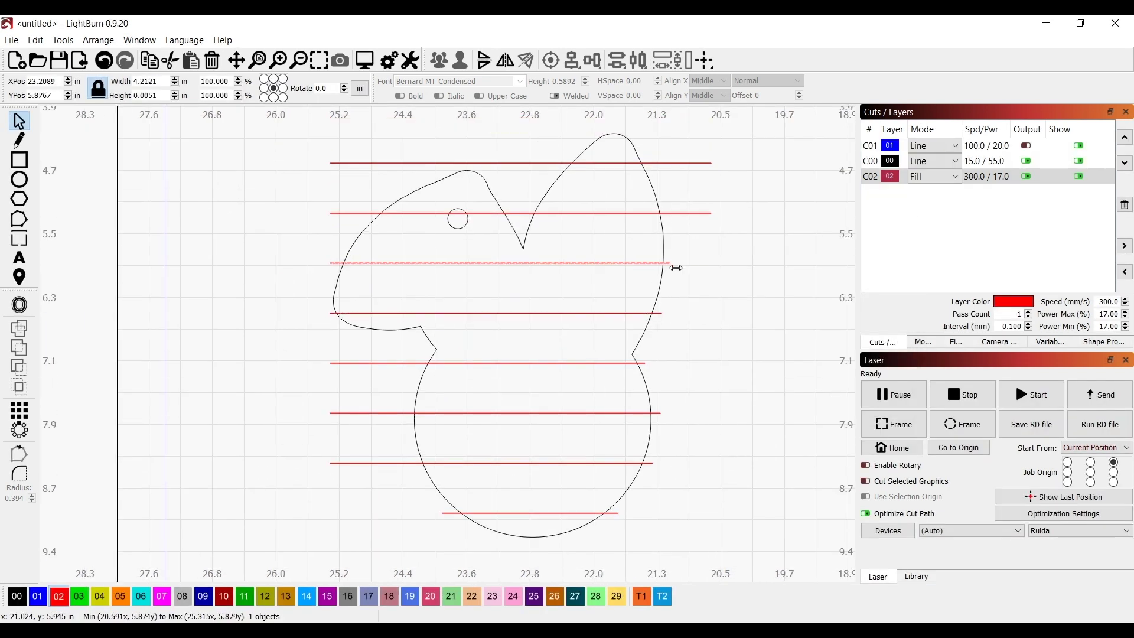
pyautogui.click(590, 213)
pyautogui.moveTo(716, 212); pyautogui.dragTo(676, 213)
# - Shorten the topmost red line at both ends around the upright ear and trim the second line's left end near the outline
pyautogui.click(701, 163)
pyautogui.moveTo(718, 163); pyautogui.dragTo(658, 163)
pyautogui.moveTo(324, 163); pyautogui.dragTo(553, 163)
pyautogui.click(384, 212)
pyautogui.moveTo(324, 213); pyautogui.dragTo(366, 213)
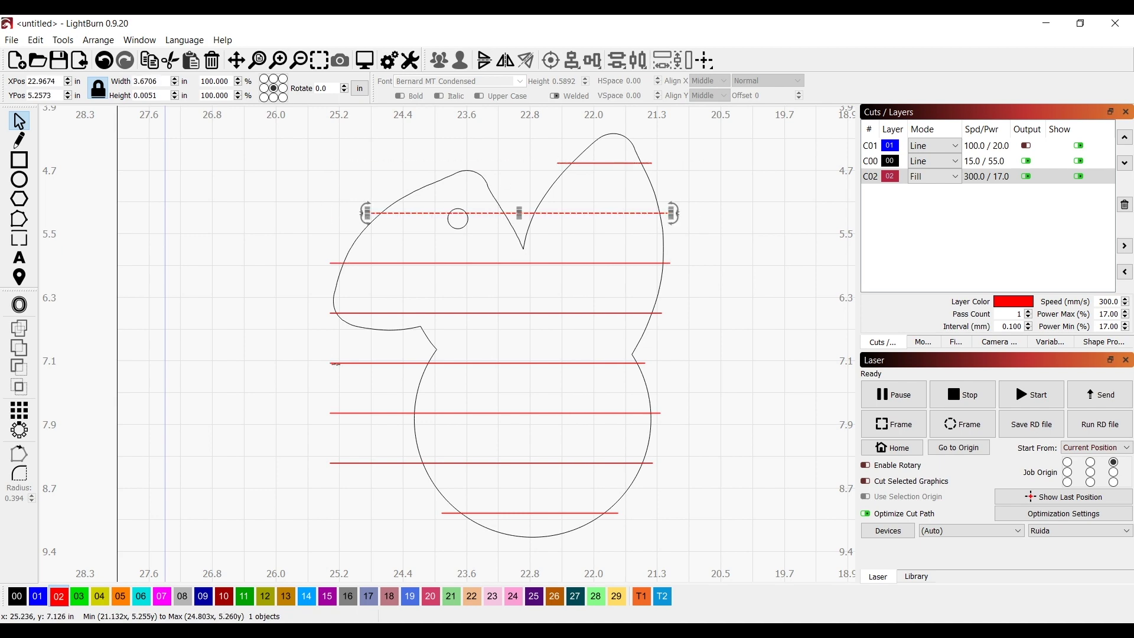
# - Trim the overhanging left ends of the red lines crossing the bunny's round lower part to just outside the outline
pyautogui.click(384, 362)
pyautogui.moveTo(324, 363); pyautogui.dragTo(418, 363)
pyautogui.click(337, 413)
pyautogui.moveTo(324, 414); pyautogui.dragTo(417, 413)
pyautogui.moveTo(666, 413); pyautogui.dragTo(657, 413)
pyautogui.scroll(-3, 378, 414)
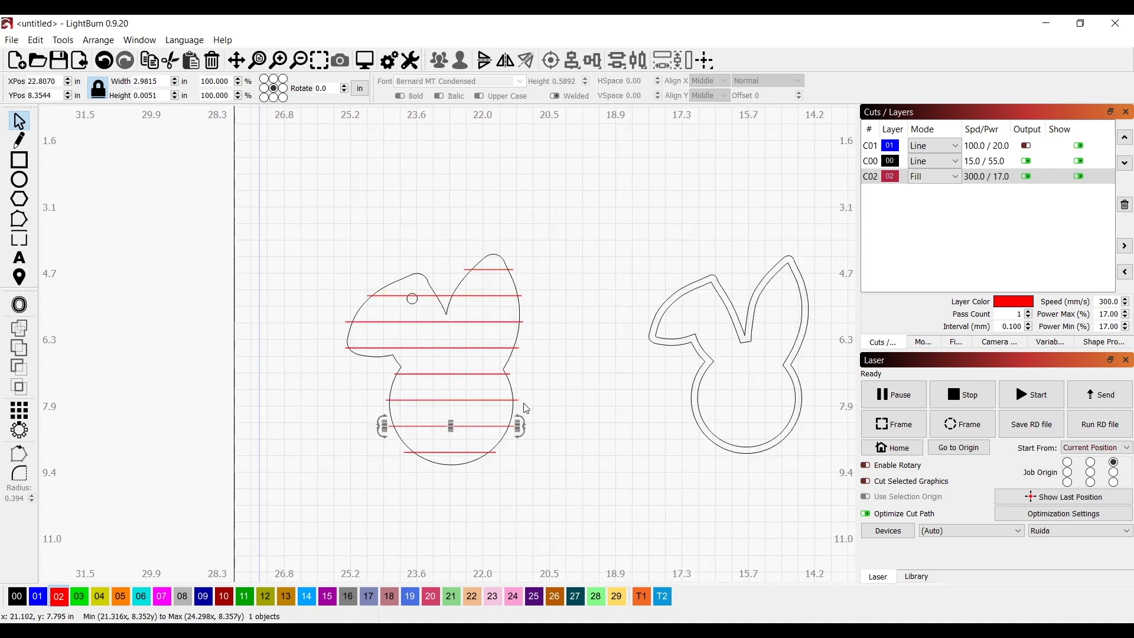
# - Draw layer 00 rectangles around the striped bunny, about 5.55 by 5.71 in, and the double outline, about 4.80 by 5.34 in
pyautogui.click(559, 408)
pyautogui.scroll(-2, 638, 385)
pyautogui.moveTo(635, 384); pyautogui.dragTo(470, 320)
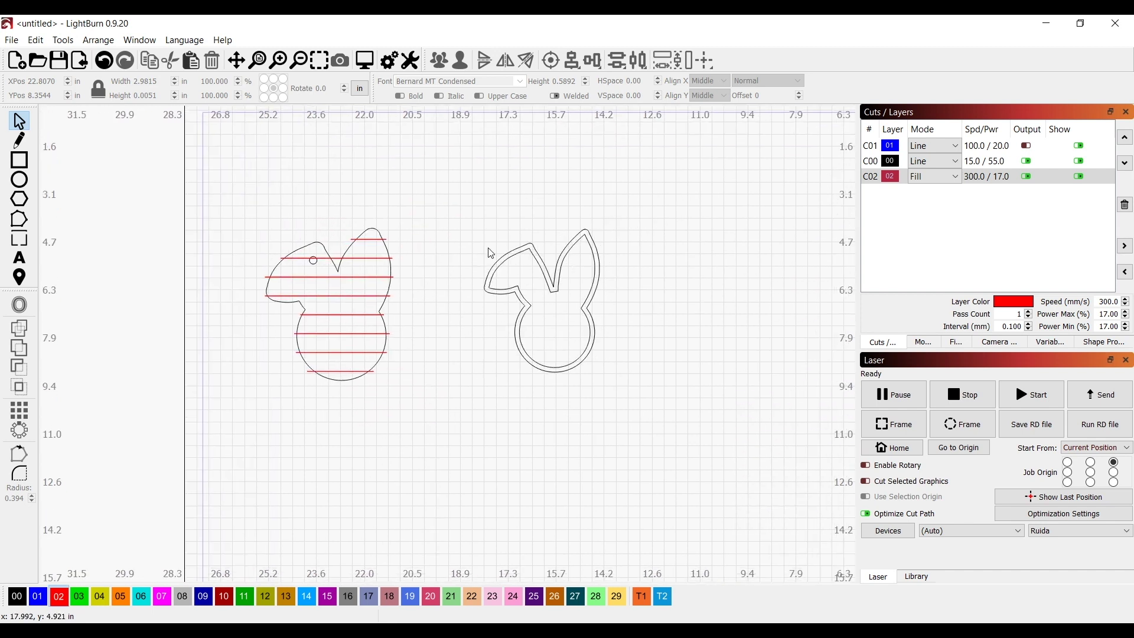
pyautogui.click(20, 160)
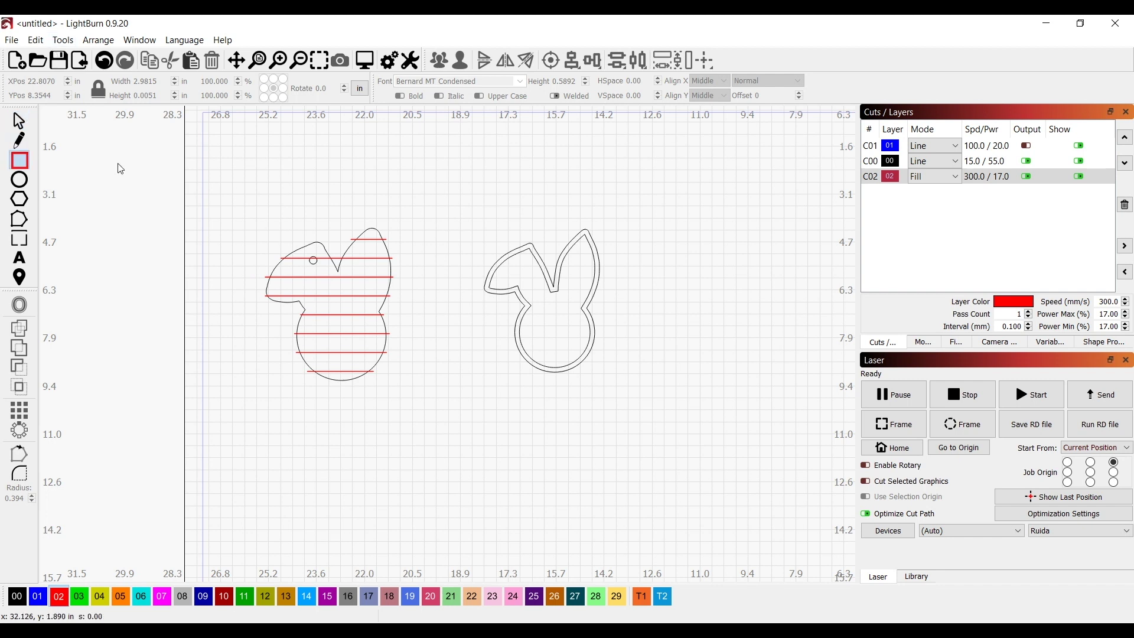
pyautogui.moveTo(245, 218); pyautogui.dragTo(417, 398)
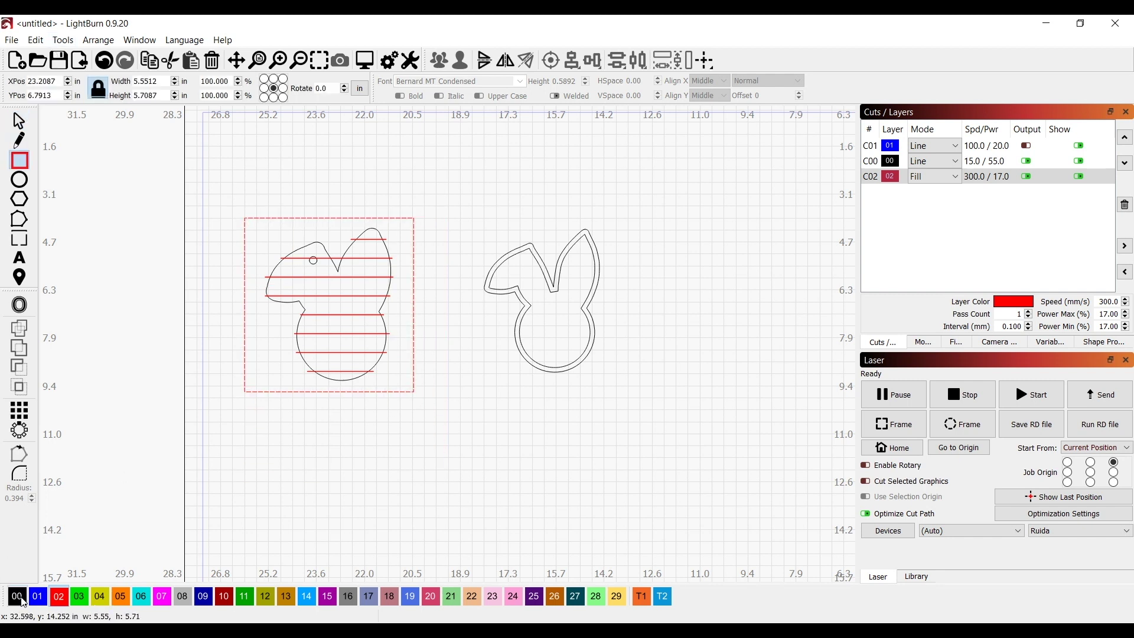
pyautogui.click(22, 600)
pyautogui.moveTo(472, 222); pyautogui.dragTo(619, 386)
pyautogui.scroll(3, 320, 269)
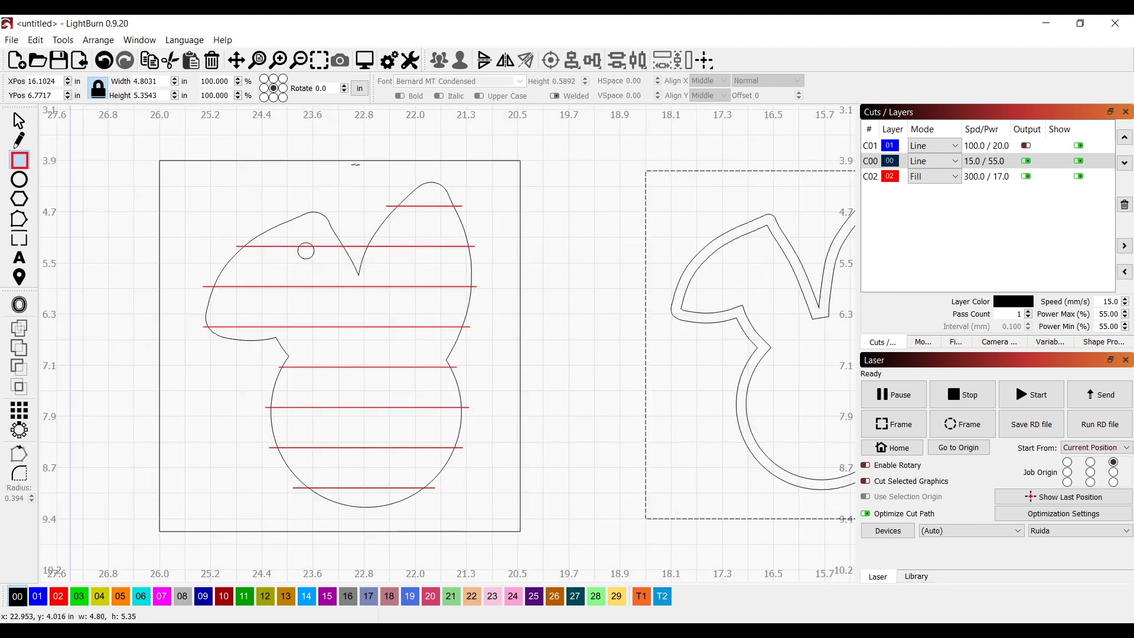
# - Tighten the rectangle around the striped bunny on all four sides to about 4.42 by 5.28 in
pyautogui.click(20, 121)
pyautogui.click(319, 160)
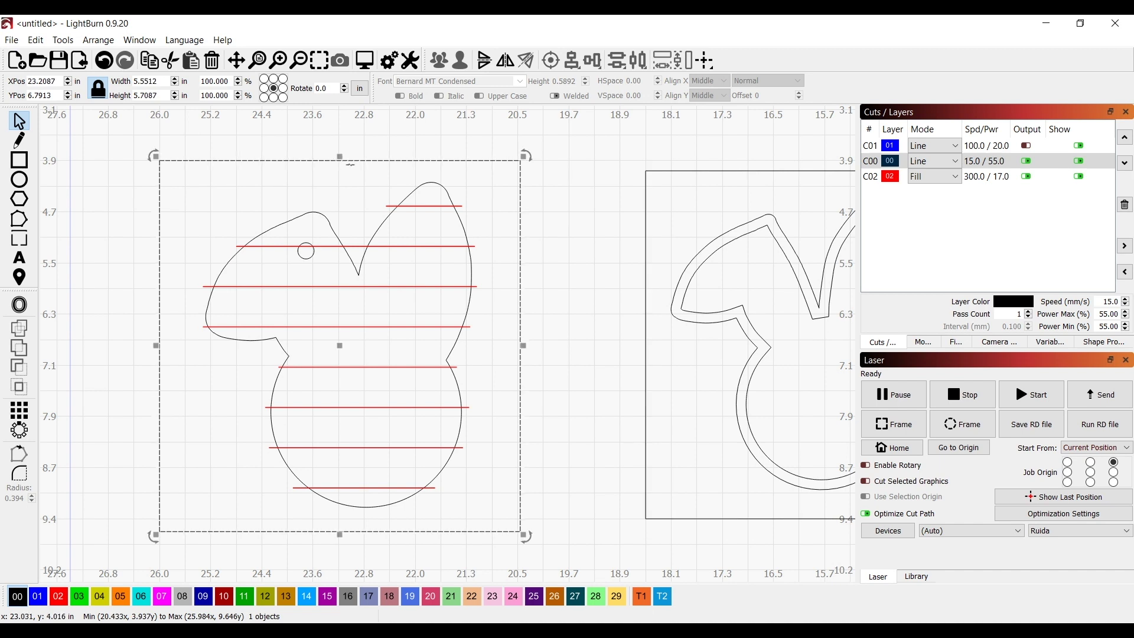
pyautogui.moveTo(339, 158); pyautogui.dragTo(339, 171)
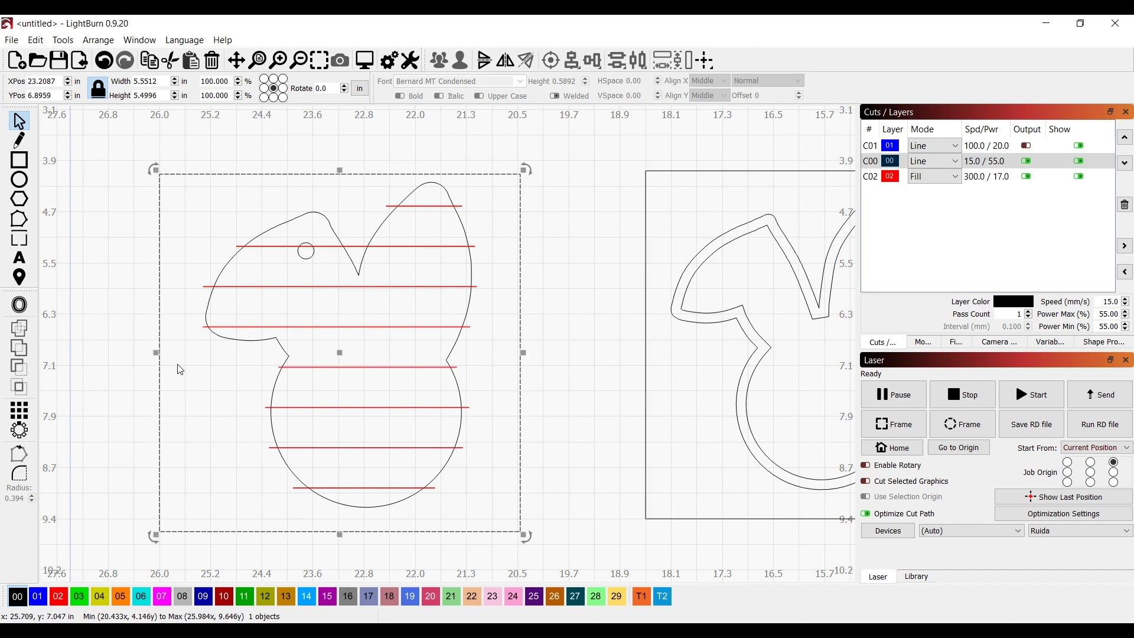
pyautogui.moveTo(155, 352); pyautogui.dragTo(196, 352)
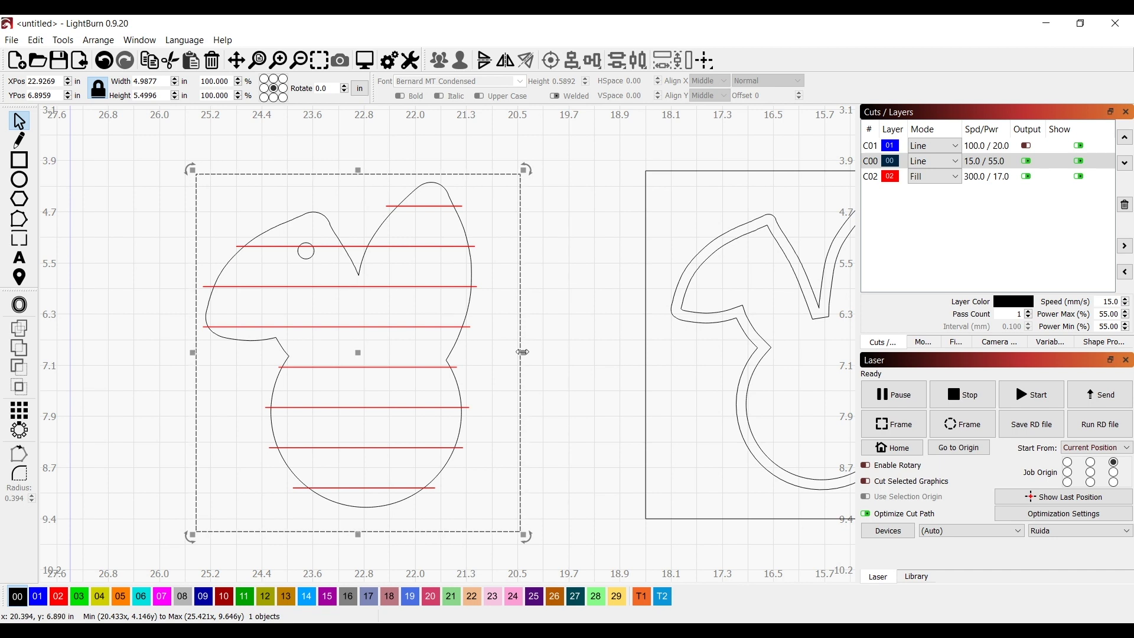
pyautogui.moveTo(523, 352); pyautogui.dragTo(486, 352)
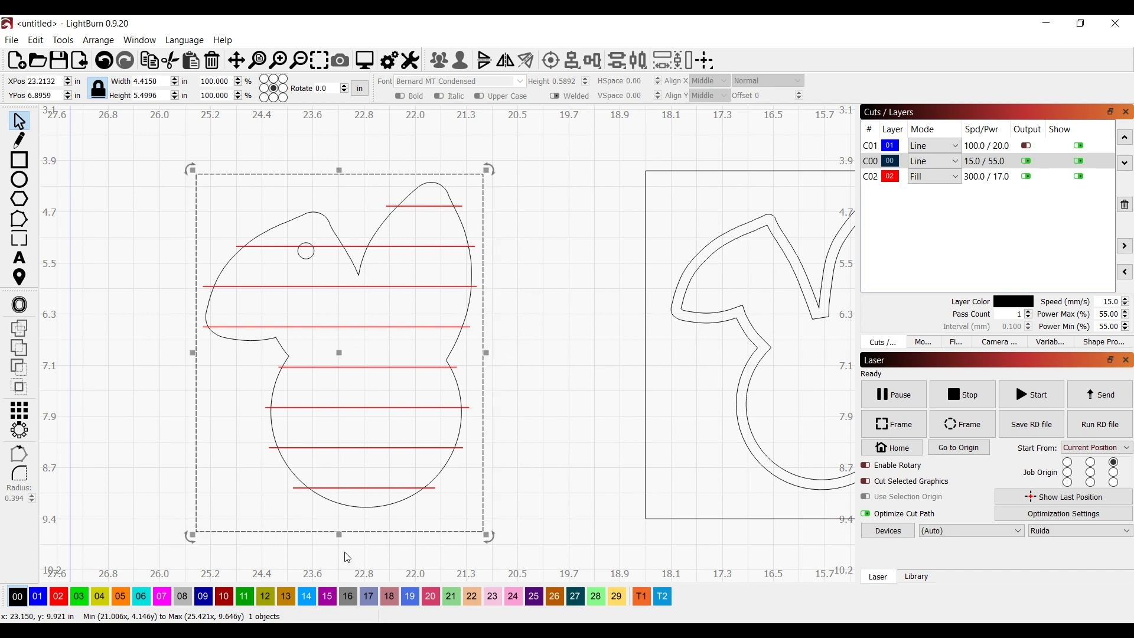
pyautogui.moveTo(340, 534); pyautogui.dragTo(341, 520)
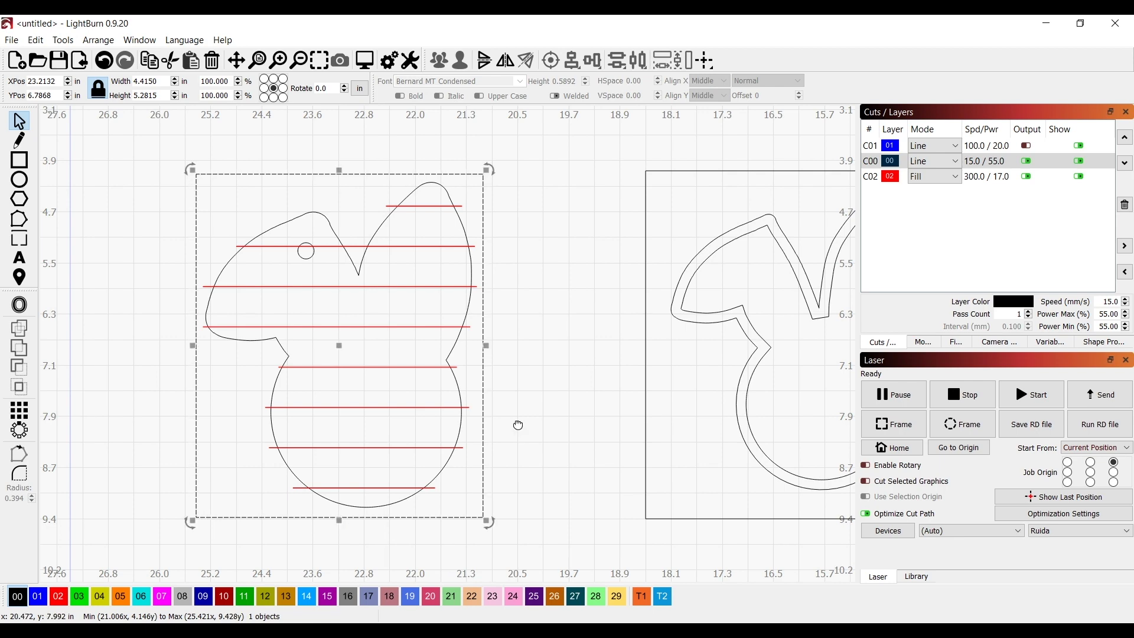
# - Tighten the rectangle around the double-outline bunny on all four sides to about 4.04 by 4.95 in
pyautogui.moveTo(518, 425); pyautogui.dragTo(303, 392)
pyautogui.click(354, 352)
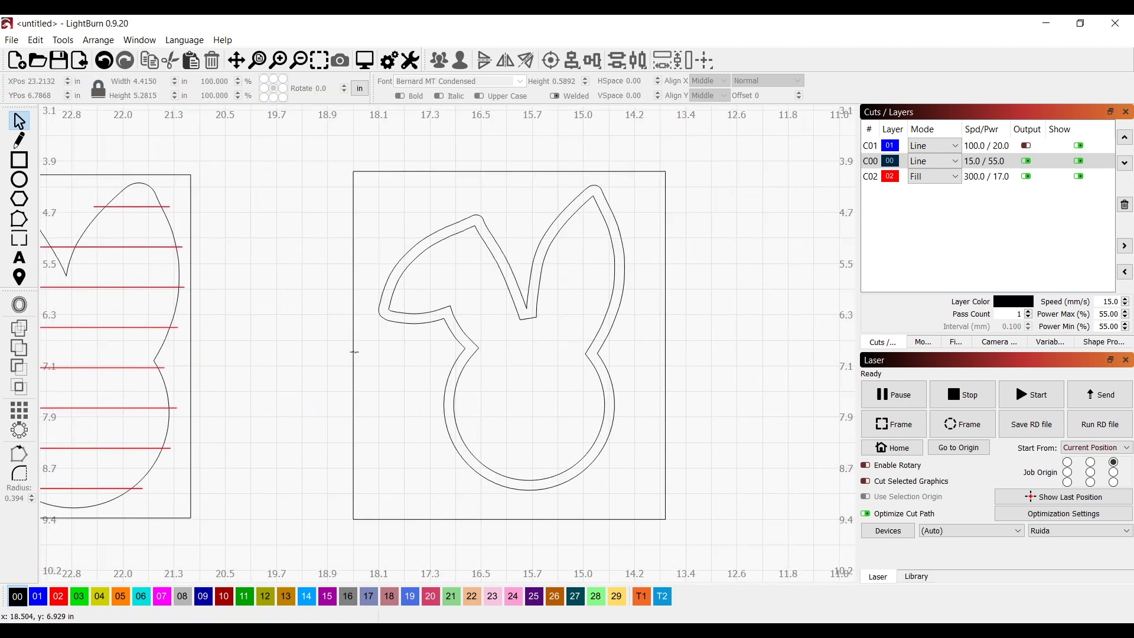
pyautogui.click(355, 338)
pyautogui.moveTo(346, 344); pyautogui.dragTo(366, 345)
pyautogui.moveTo(518, 168); pyautogui.dragTo(517, 172)
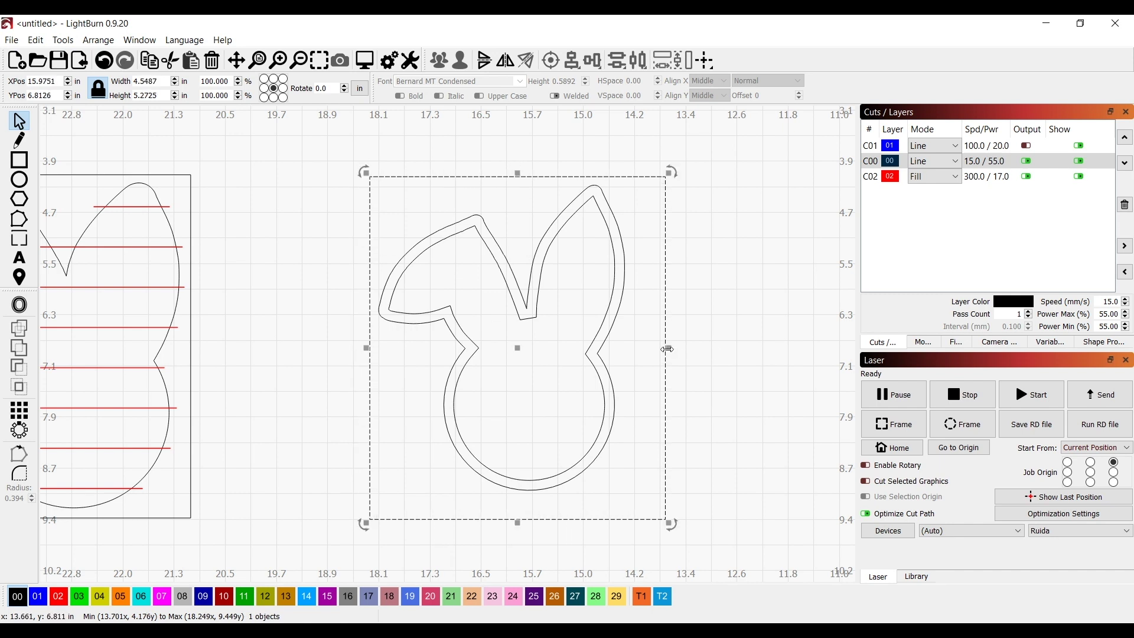
pyautogui.moveTo(668, 349); pyautogui.dragTo(634, 352)
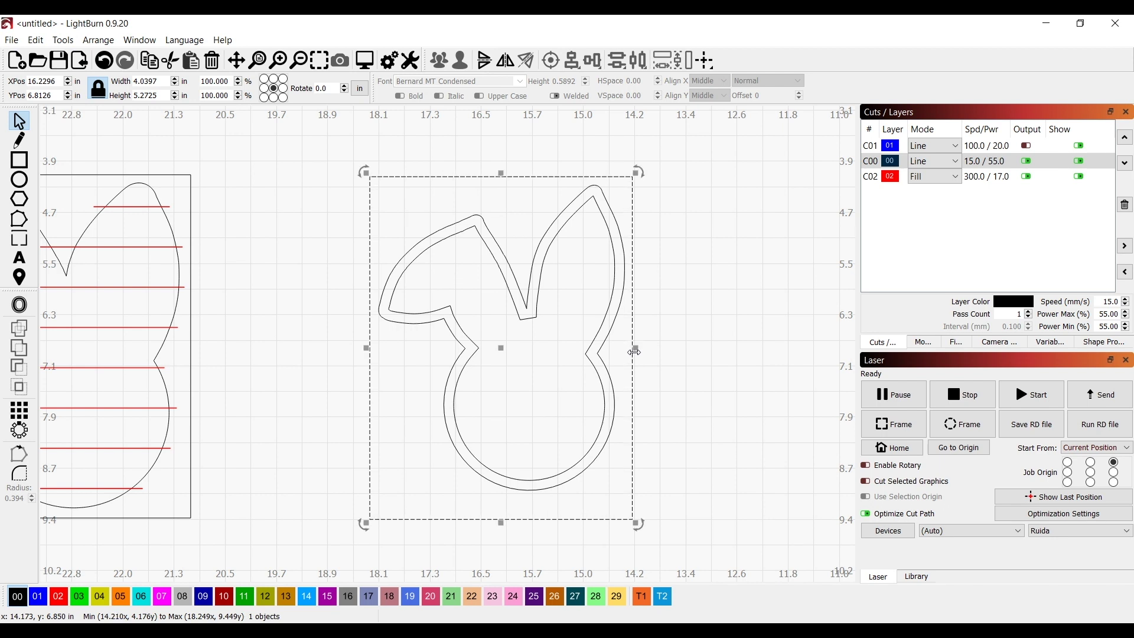
pyautogui.moveTo(502, 521); pyautogui.dragTo(502, 502)
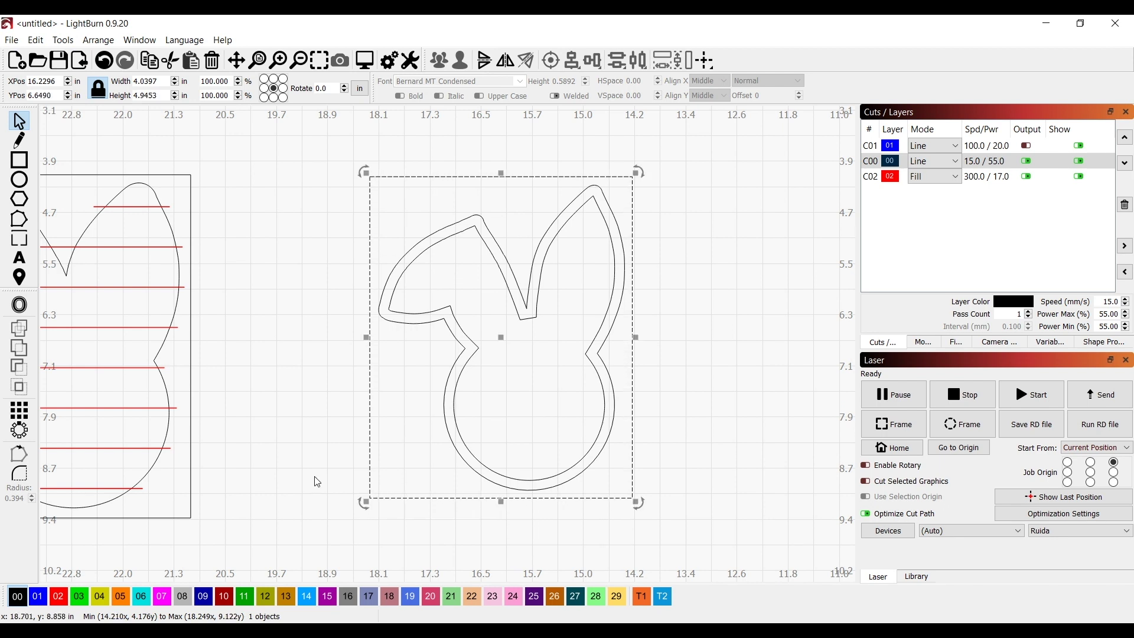
# - Group the striped bunny, its hole, its red lines and the surrounding rectangle
pyautogui.scroll(-2, 273, 490)
pyautogui.moveTo(260, 494); pyautogui.dragTo(144, 223)
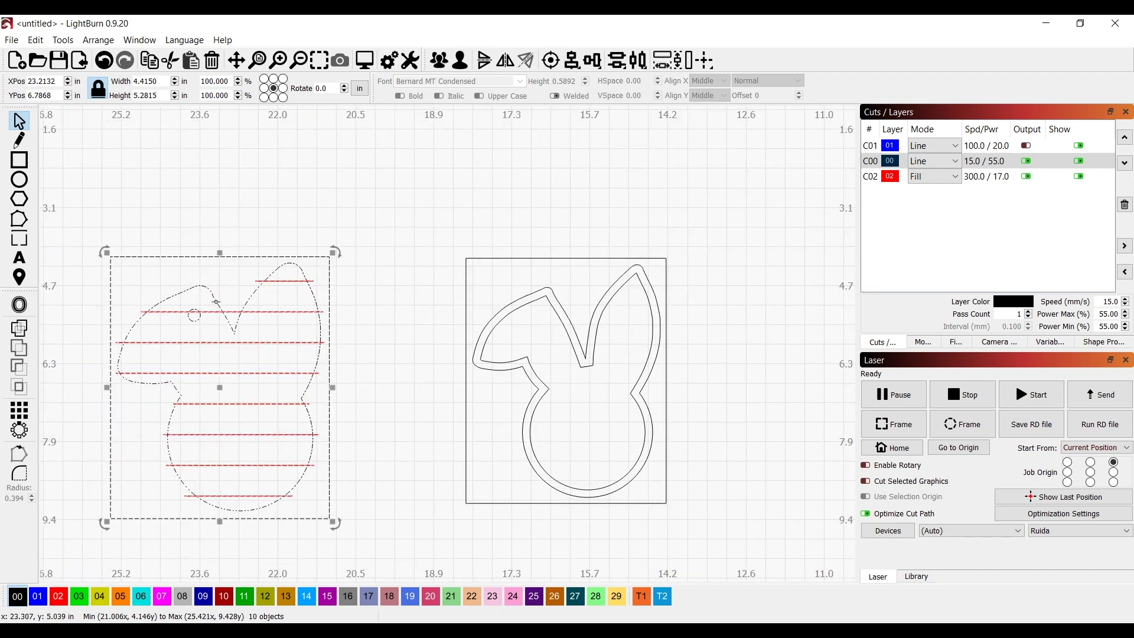
pyautogui.rightClick(216, 302)
pyautogui.click(268, 415)
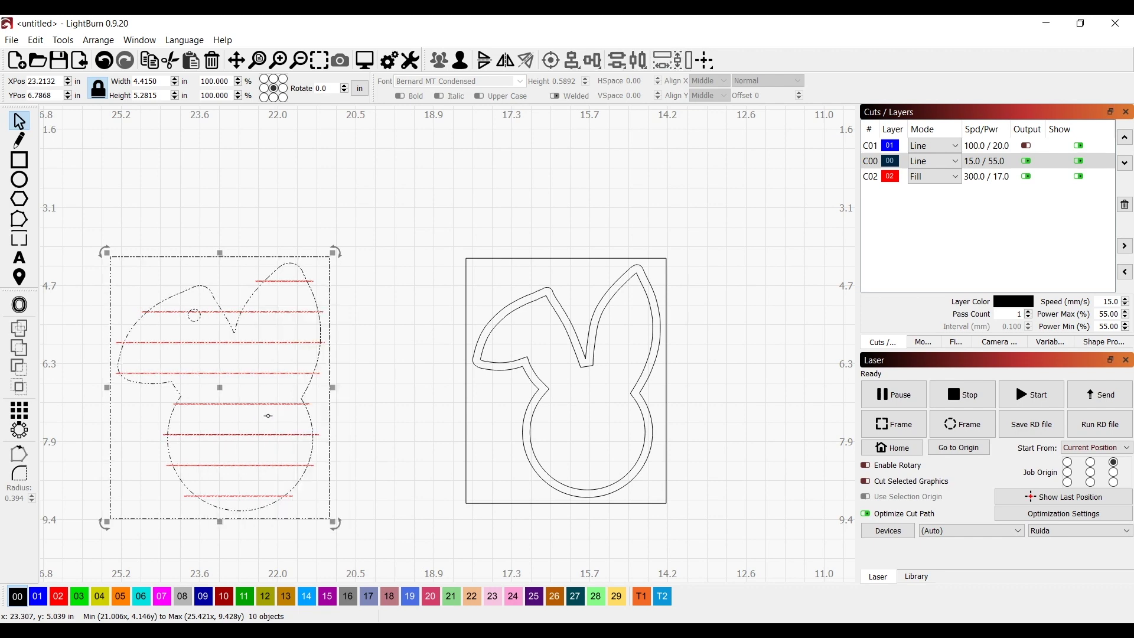
# - Move the striped bunny group into the work area's upper right corner and the framed double outline well below it
pyautogui.scroll(-1, 268, 416)
pyautogui.scroll(-1, 272, 406)
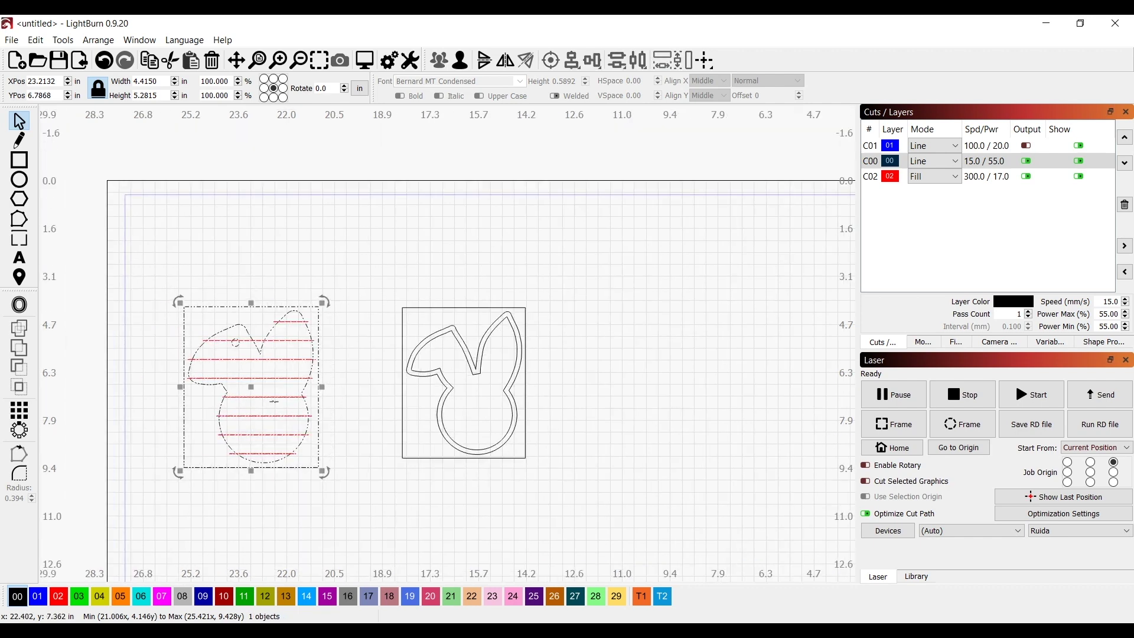
pyautogui.scroll(-1, 275, 402)
pyautogui.scroll(-1, 248, 381)
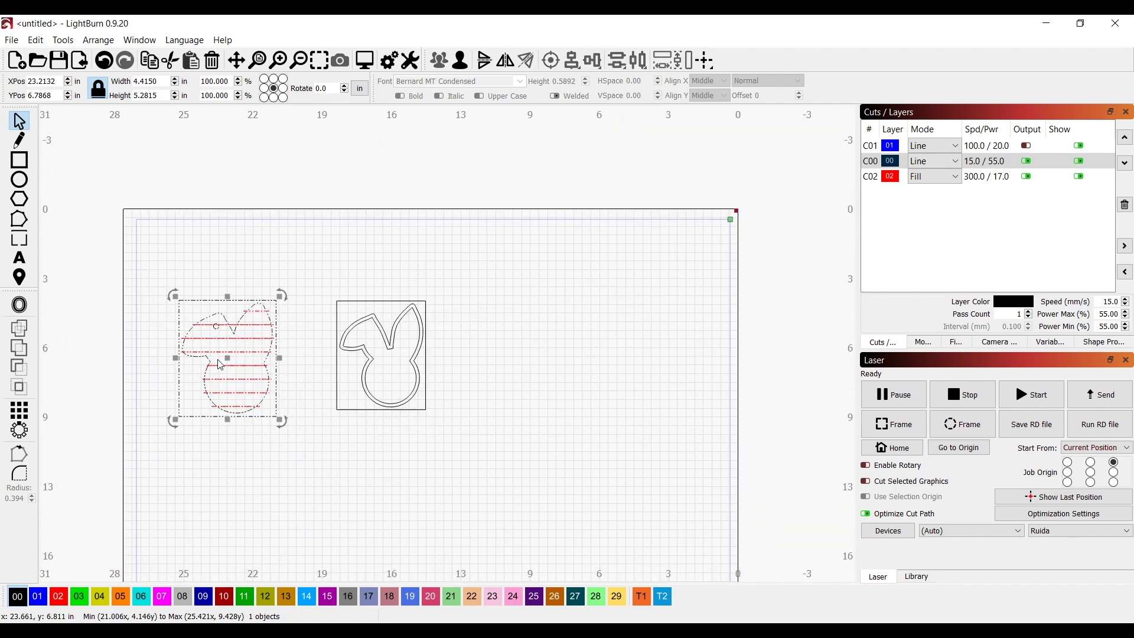
pyautogui.moveTo(220, 365); pyautogui.dragTo(680, 288)
pyautogui.click(380, 356)
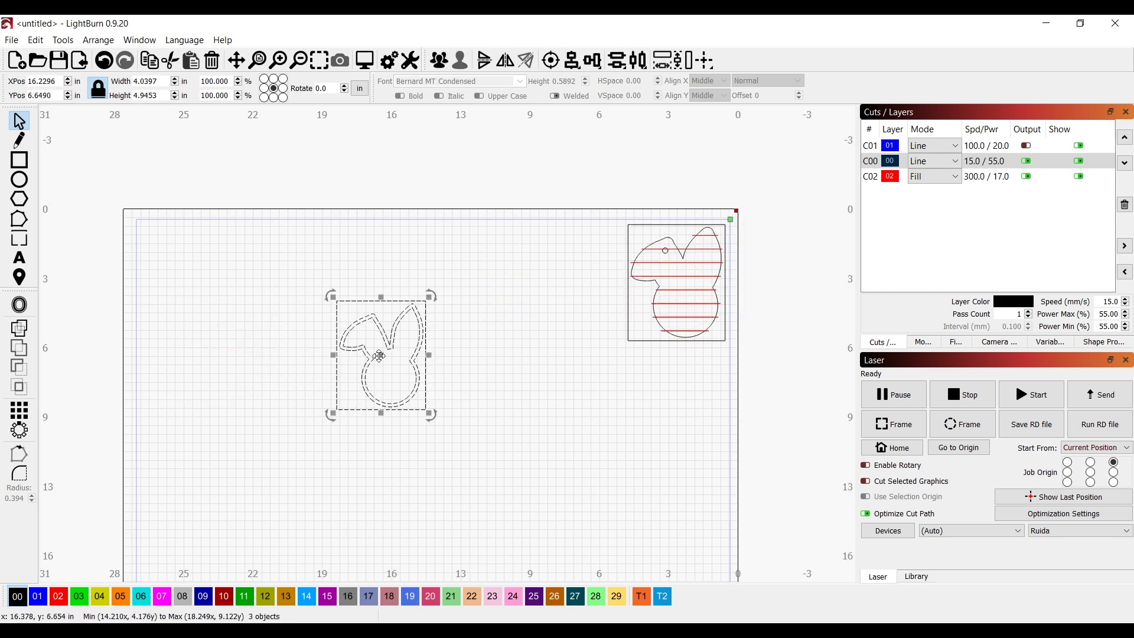
pyautogui.moveTo(379, 356); pyautogui.dragTo(621, 512)
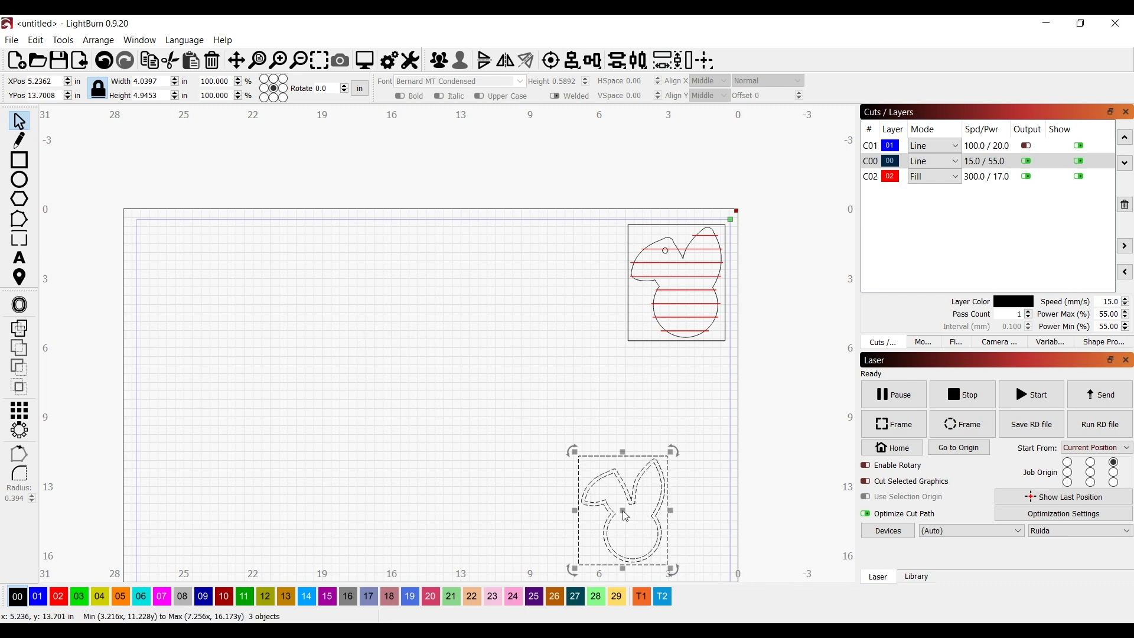
# - Set up a grid array of the striped bunny group with 6 columns running across the work area
pyautogui.click(666, 360)
pyautogui.click(685, 290)
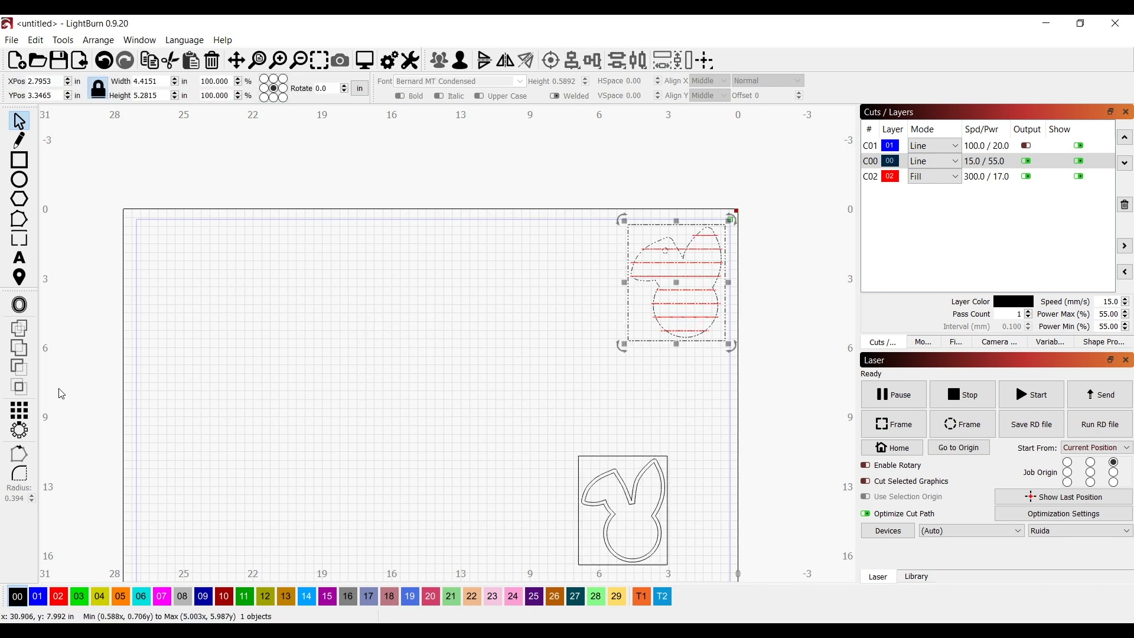
pyautogui.click(19, 409)
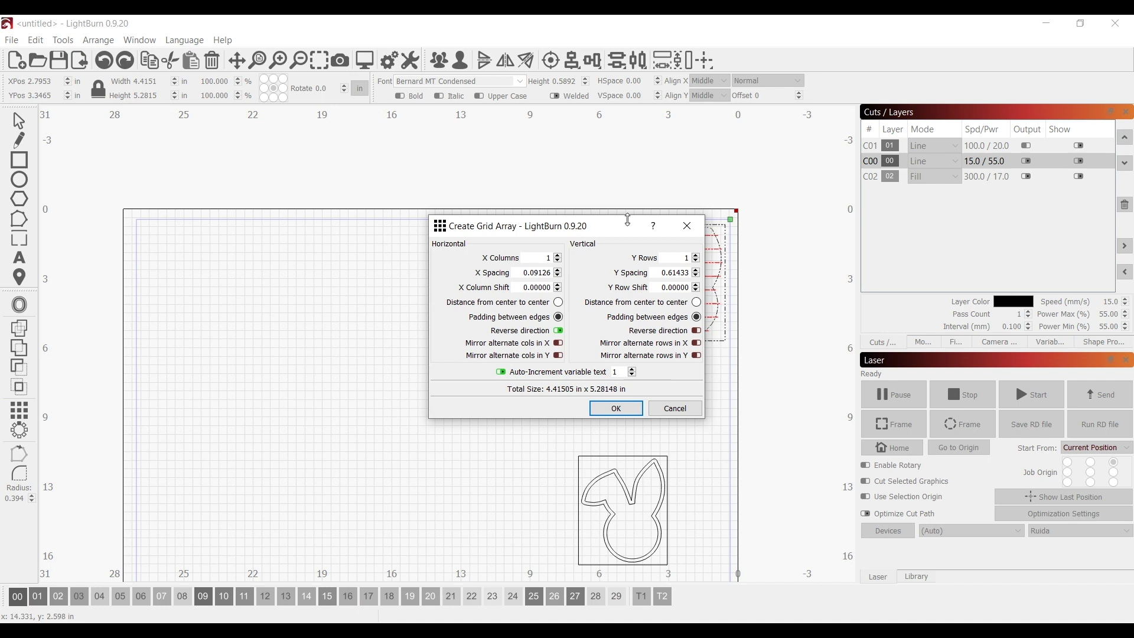
pyautogui.moveTo(611, 235); pyautogui.dragTo(935, 213)
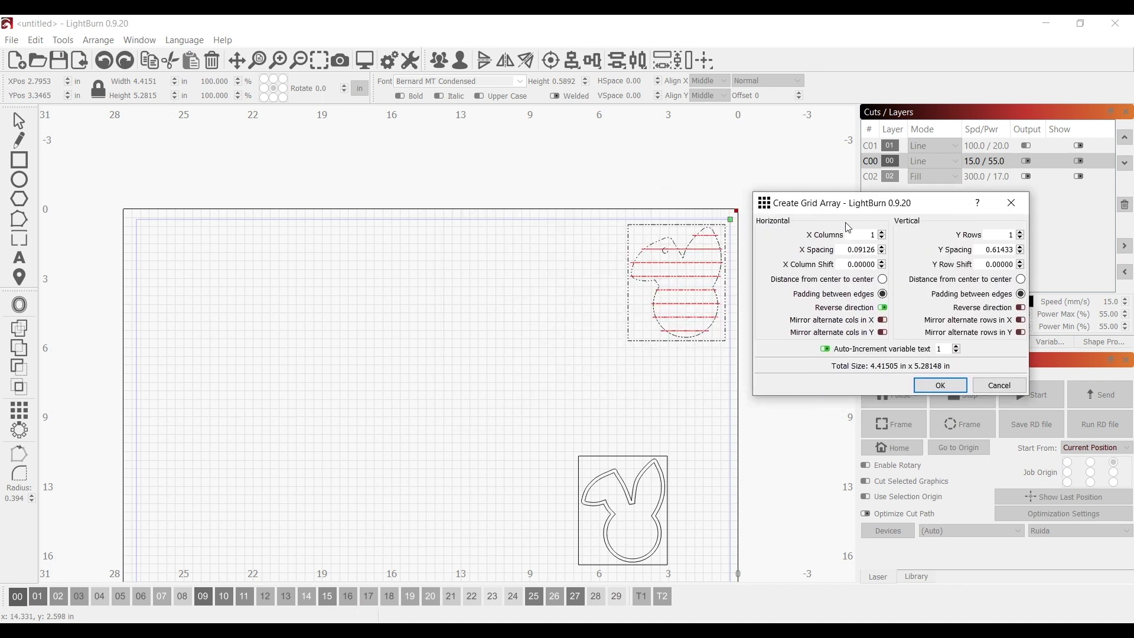
pyautogui.click(883, 234)
pyautogui.click(884, 233)
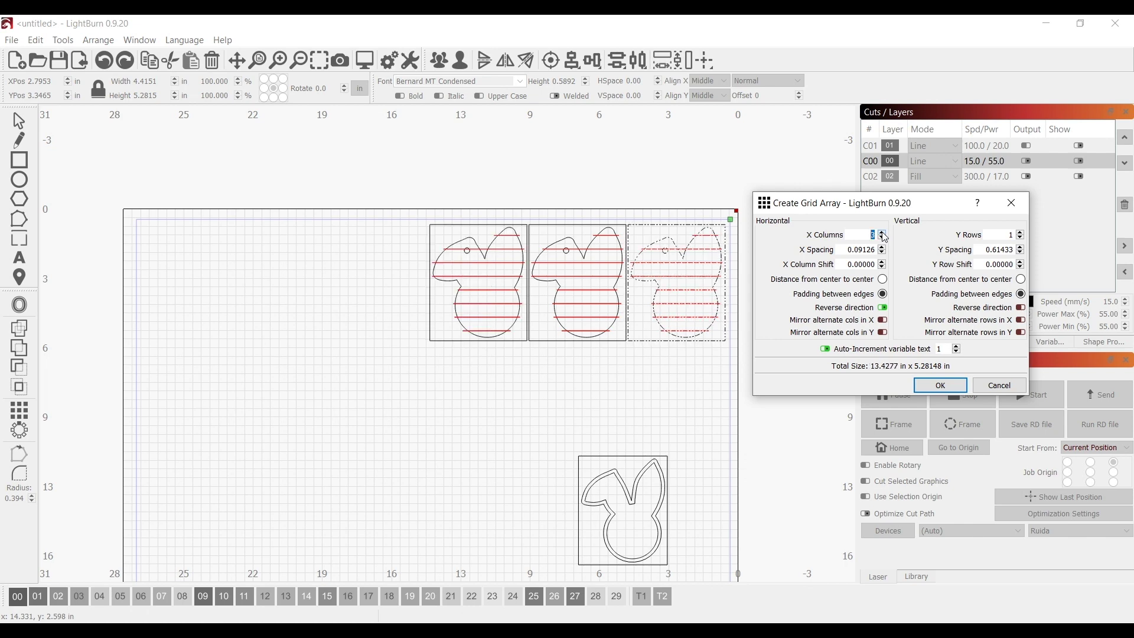
pyautogui.click(883, 233)
pyautogui.click(884, 233)
pyautogui.click(884, 233)
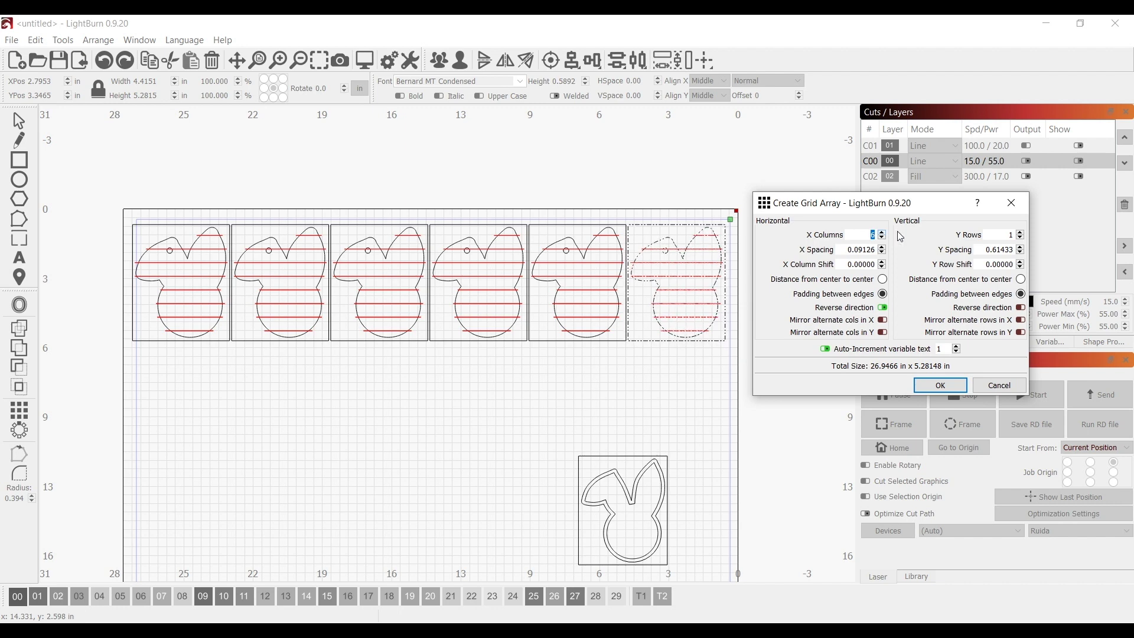
# - Give the bunny array 3 rows and reverse its vertical direction so the rows run down the work area
pyautogui.click(1024, 233)
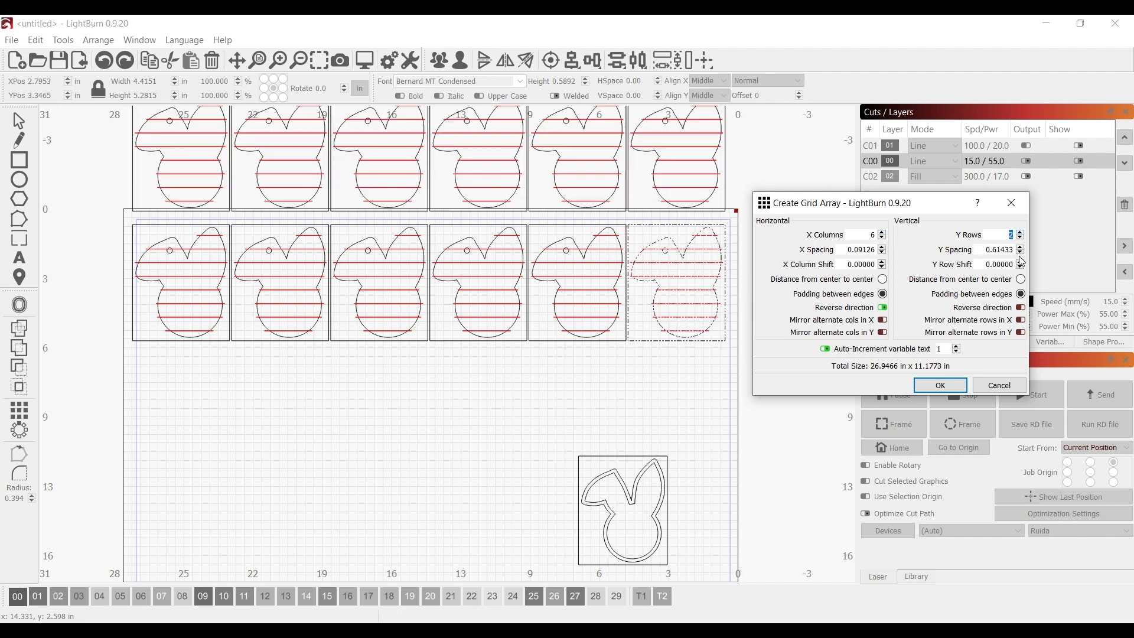
pyautogui.click(1021, 308)
pyautogui.click(1025, 234)
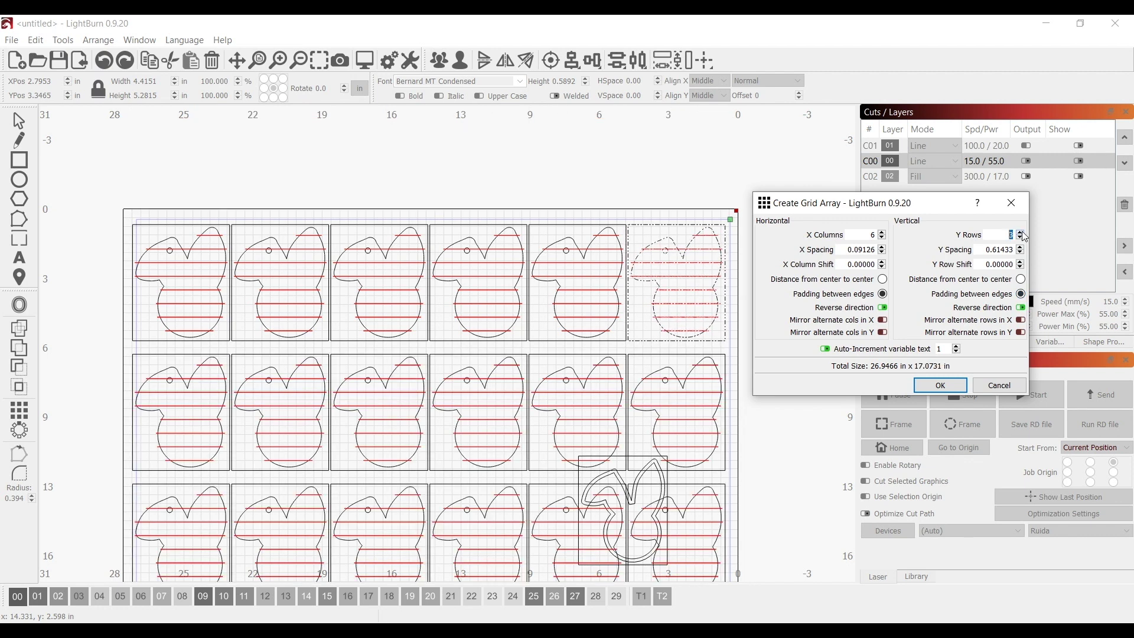
pyautogui.scroll(-2, 723, 351)
pyautogui.moveTo(723, 350); pyautogui.dragTo(690, 276)
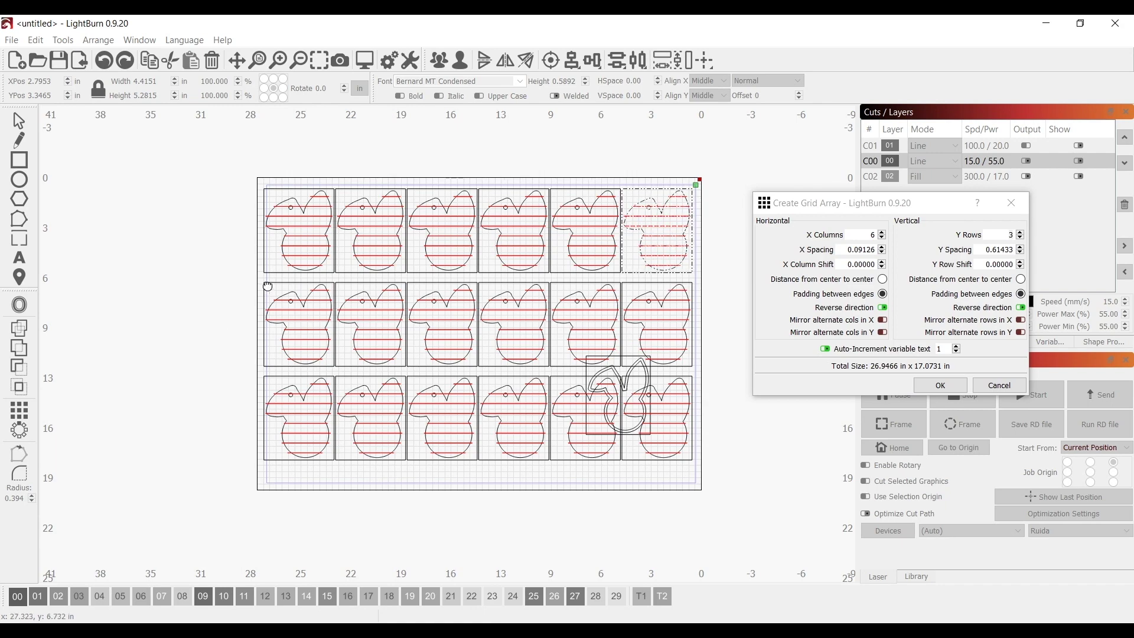
# - Try the bunny grid array with 5 columns and an X spacing of 0.48496 in, and discard the array
pyautogui.scroll(3, 267, 287)
pyautogui.scroll(-2, 268, 286)
pyautogui.moveTo(267, 287); pyautogui.dragTo(256, 282)
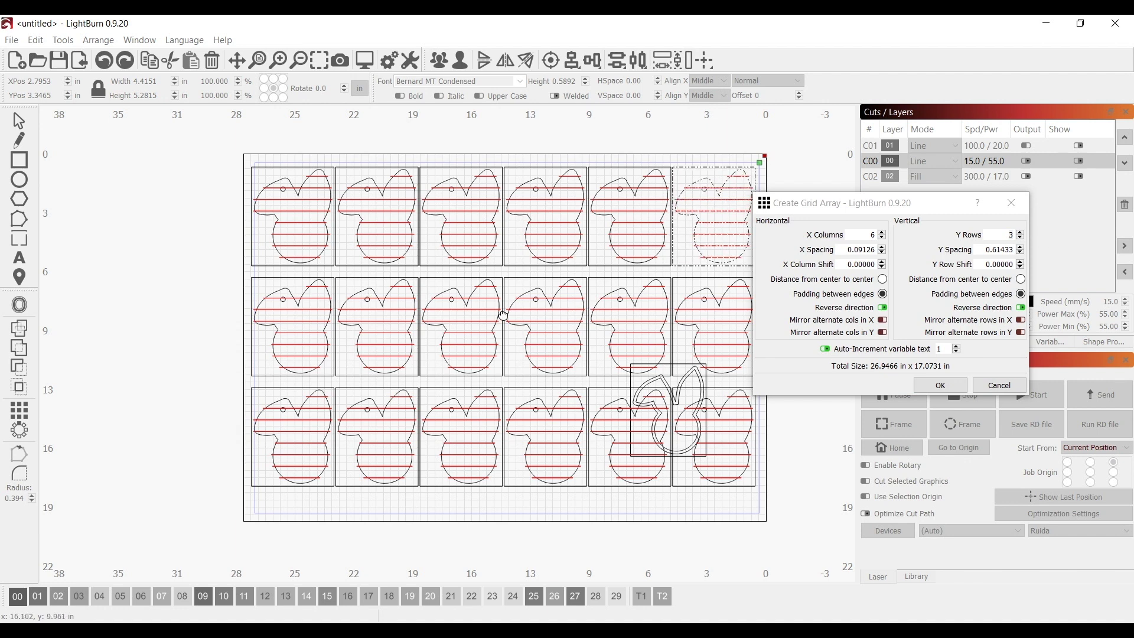
pyautogui.click(882, 238)
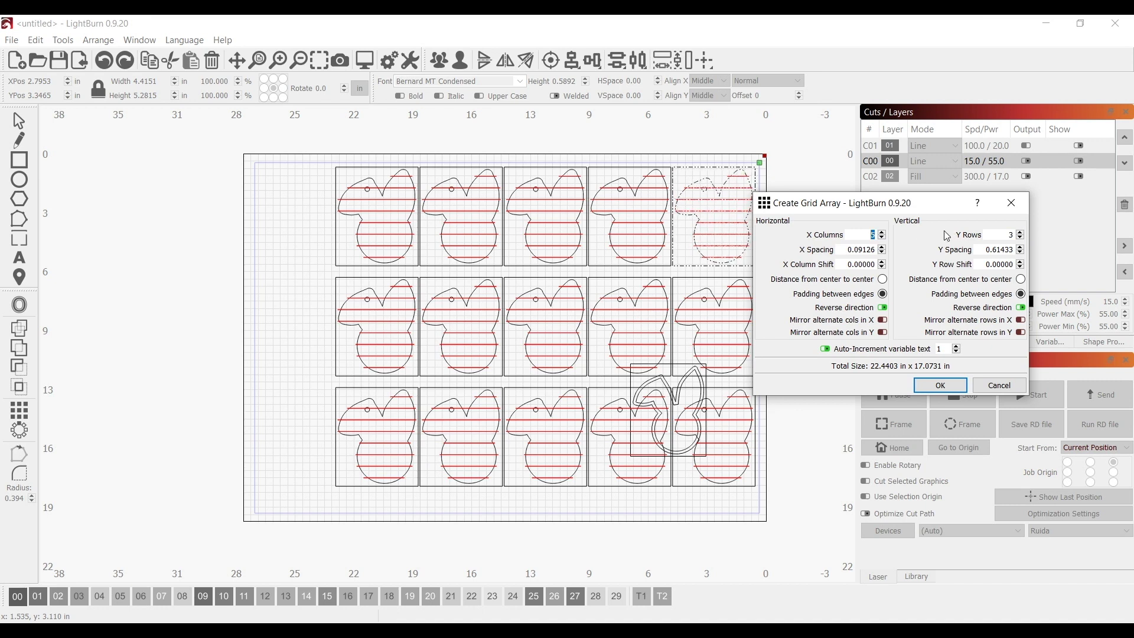
pyautogui.scroll(10, 887, 252)
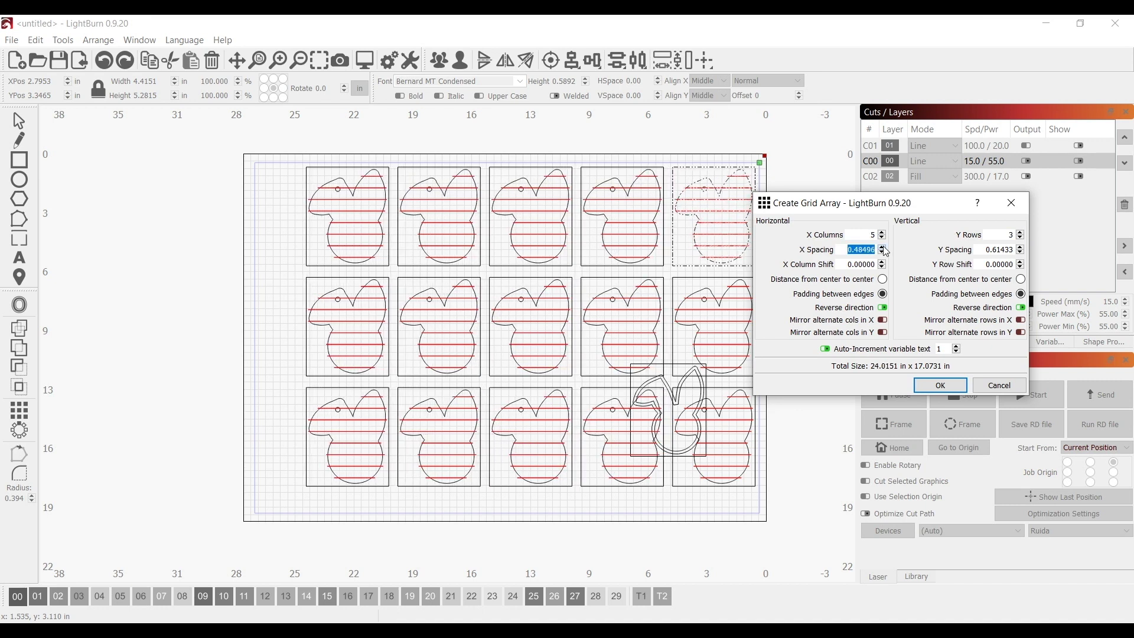
pyautogui.scroll(-2, 745, 256)
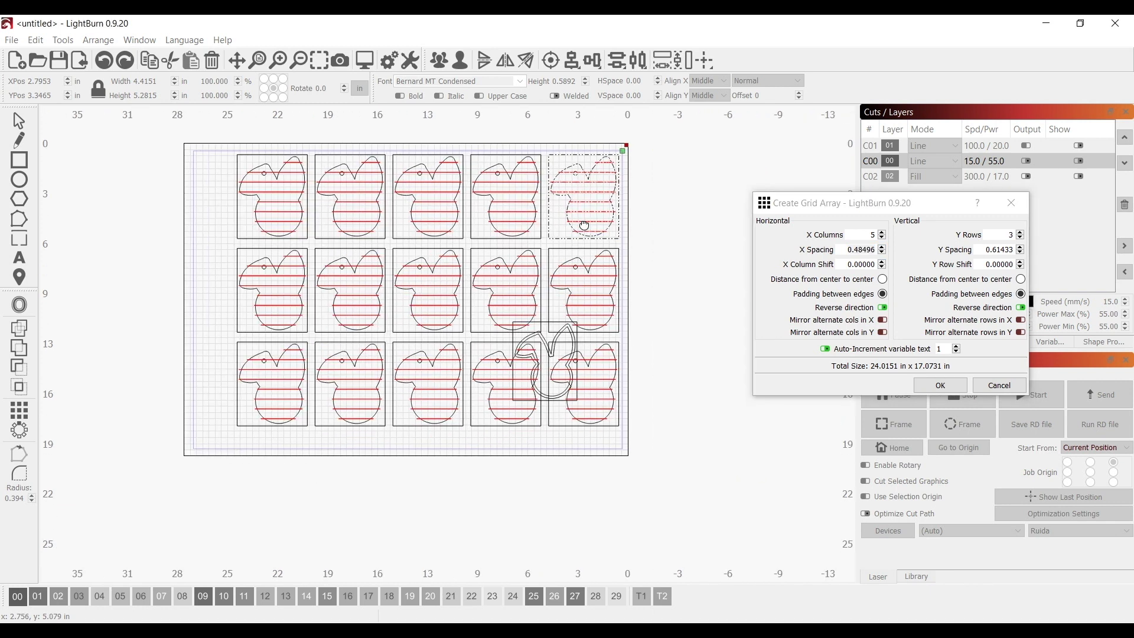
pyautogui.click(1000, 385)
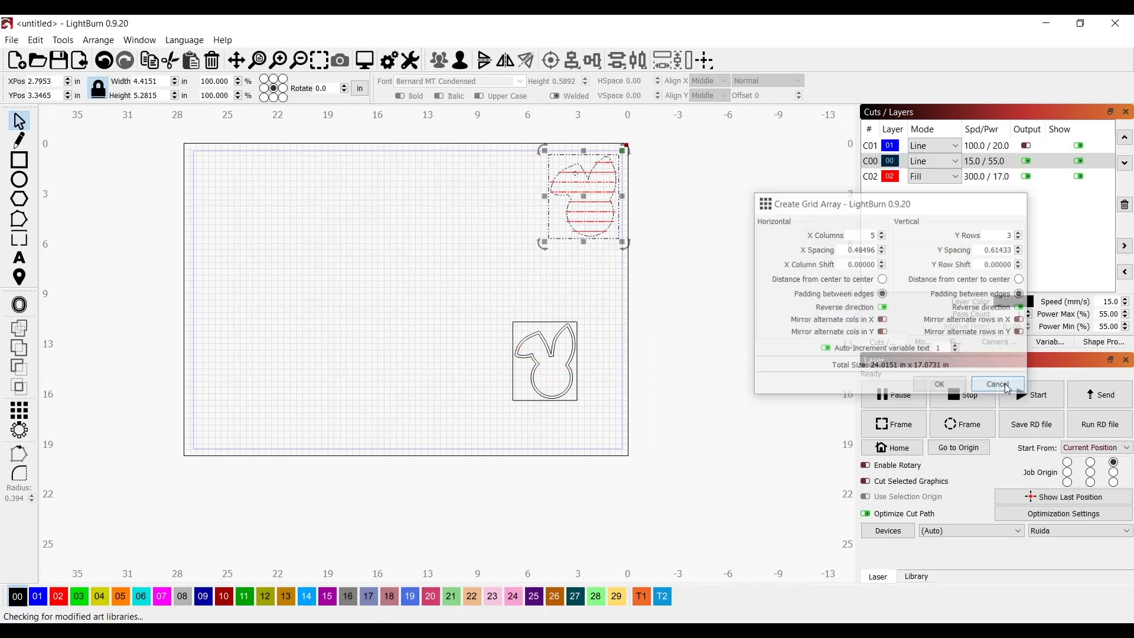
# - Move the framed double-outline bunny up toward the middle of the work area, to about X 11.69 in, Y 5.79 in
pyautogui.moveTo(581, 417); pyautogui.dragTo(502, 317)
pyautogui.moveTo(547, 368); pyautogui.dragTo(444, 238)
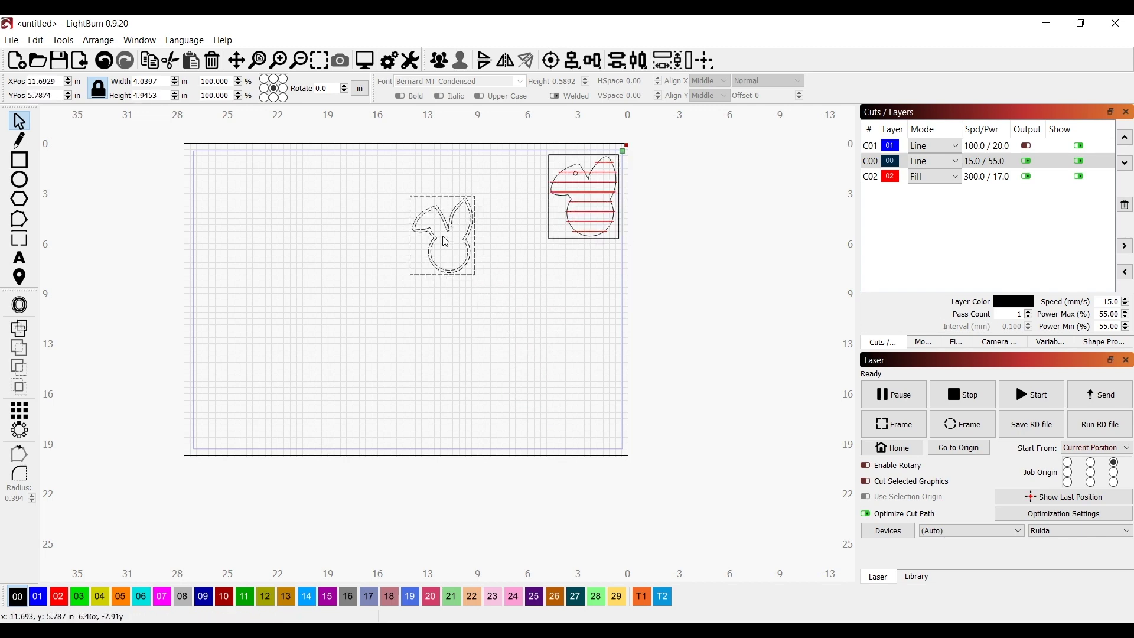
pyautogui.scroll(3, 444, 230)
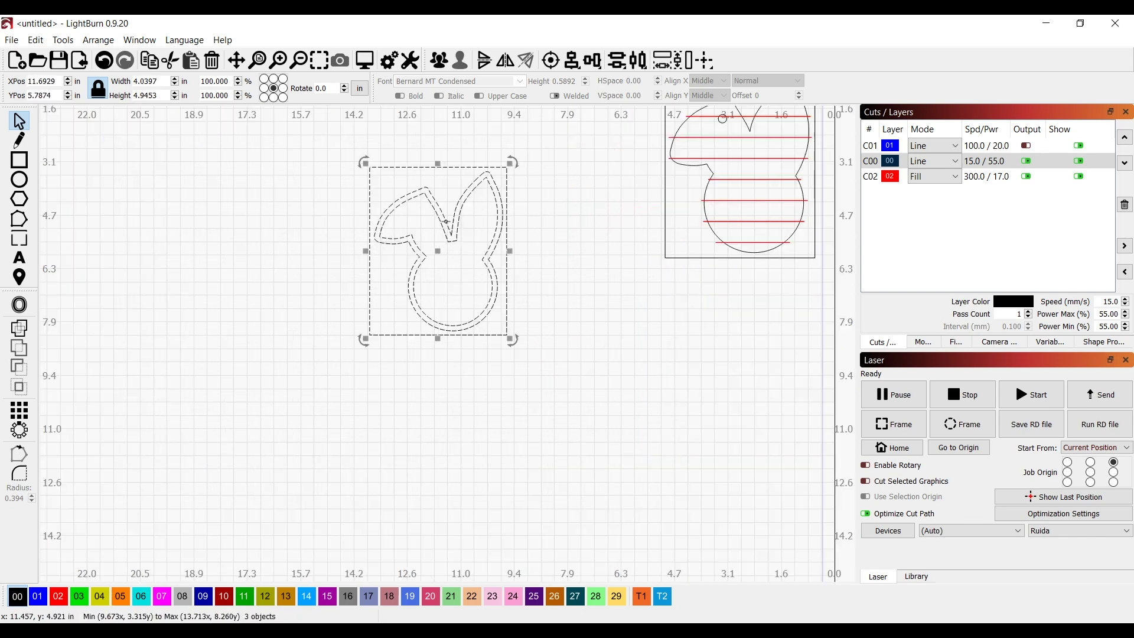
pyautogui.click(552, 292)
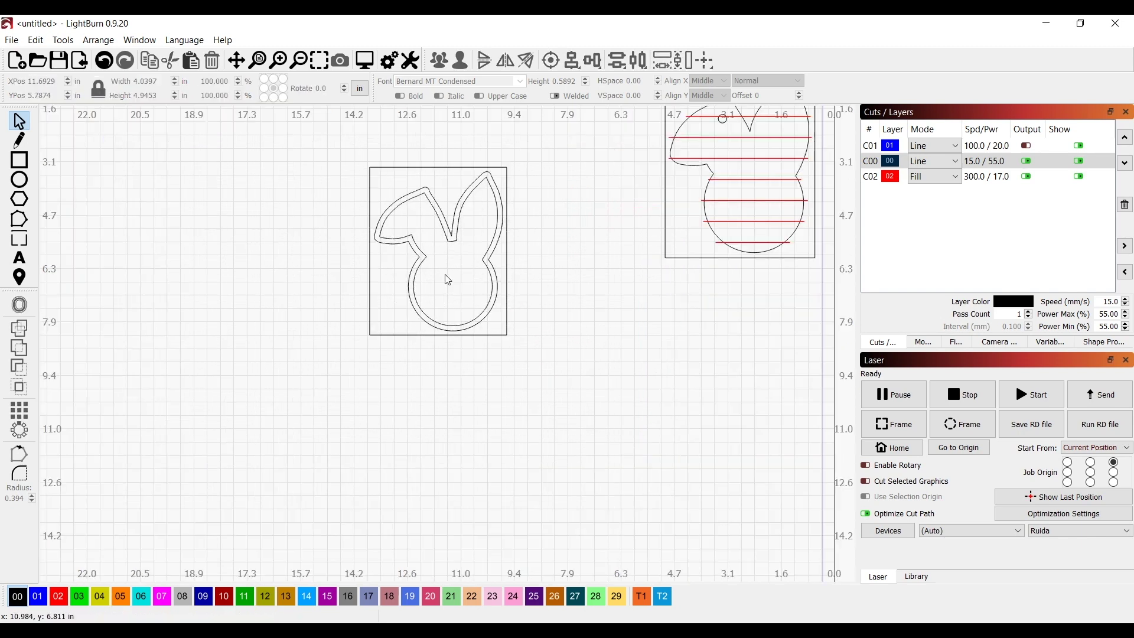
# - Add a text object with the recipient's first name just below the framed double-outline bunny
pyautogui.click(24, 265)
pyautogui.click(424, 387)
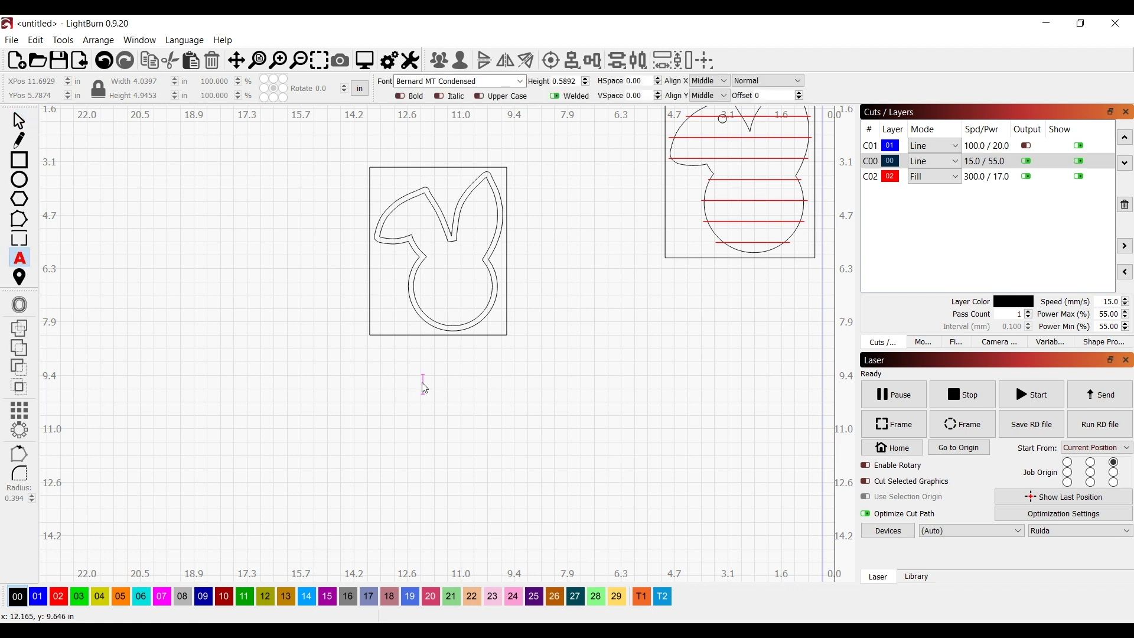
pyautogui.write('Brian')
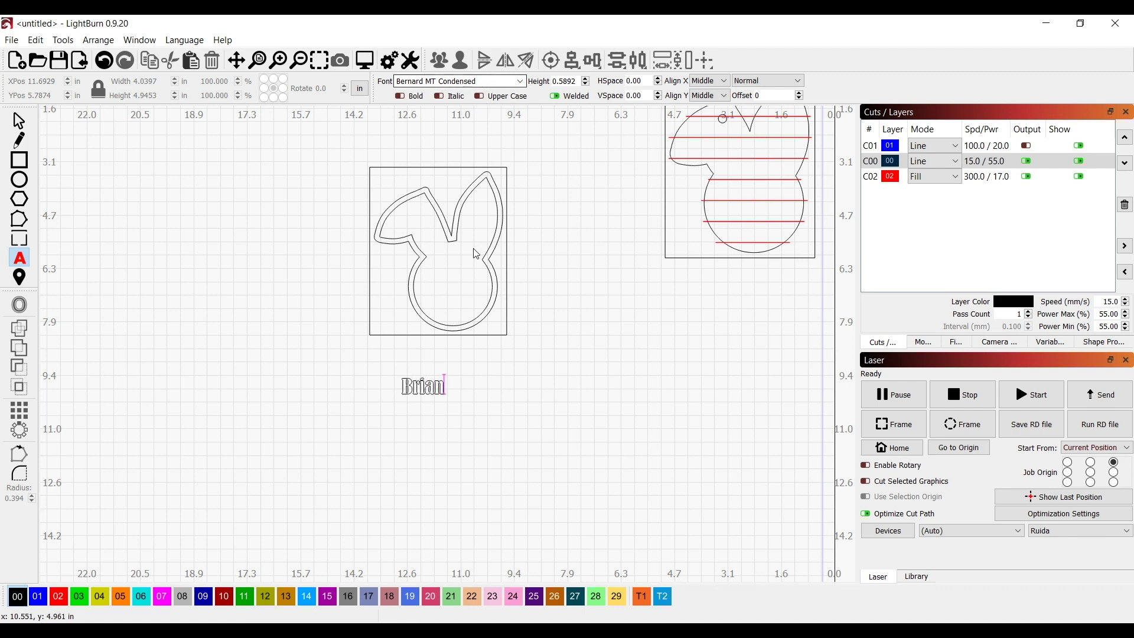
# - Set the font of the name text to Sweet Shine and finish text editing
pyautogui.click(521, 81)
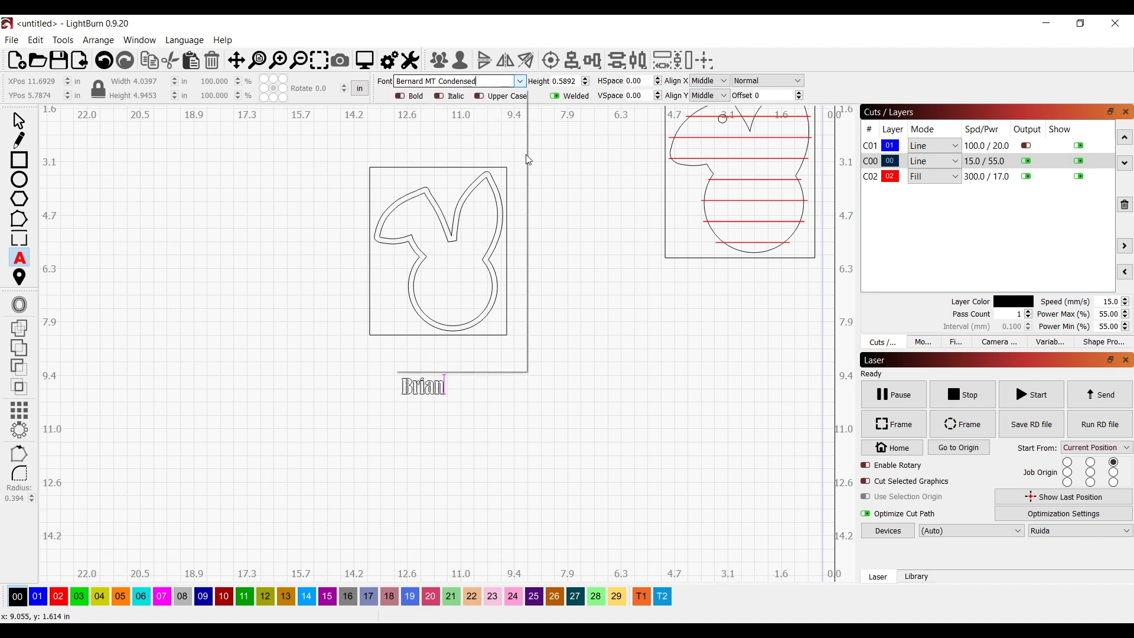
pyautogui.click(553, 283)
pyautogui.moveTo(555, 282); pyautogui.dragTo(750, 286)
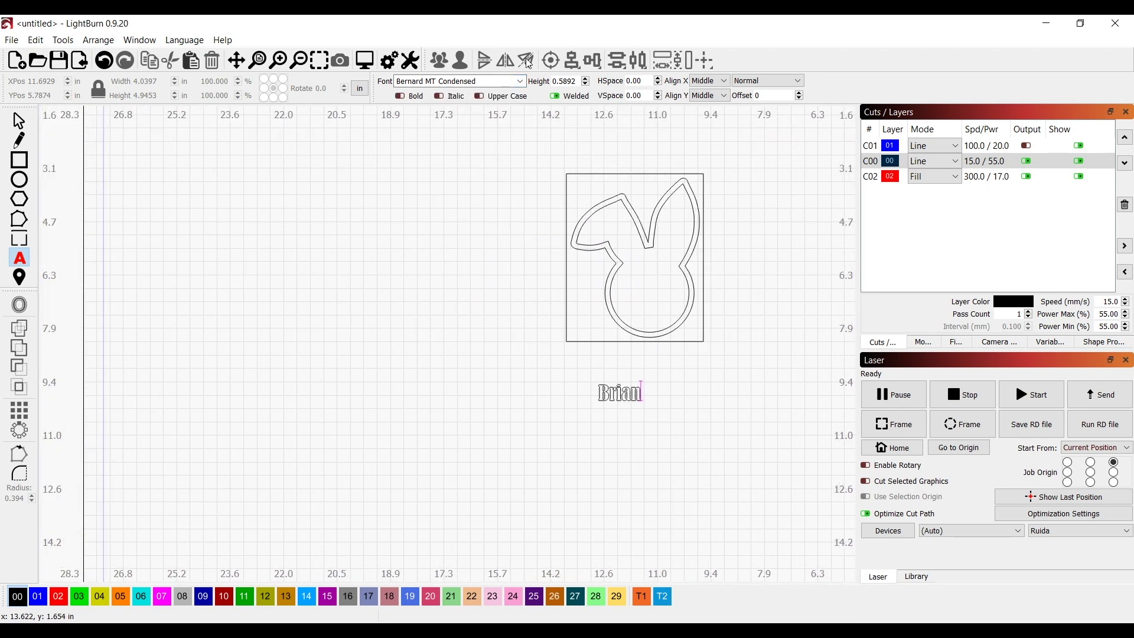
pyautogui.click(520, 81)
pyautogui.scroll(-1, 526, 246)
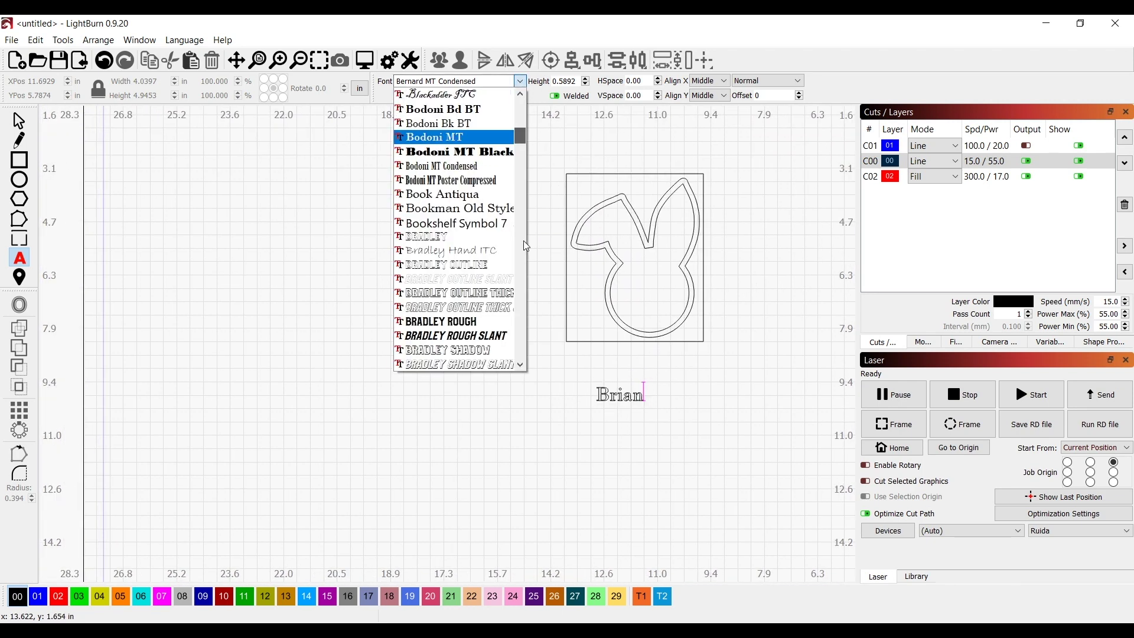
pyautogui.click(521, 313)
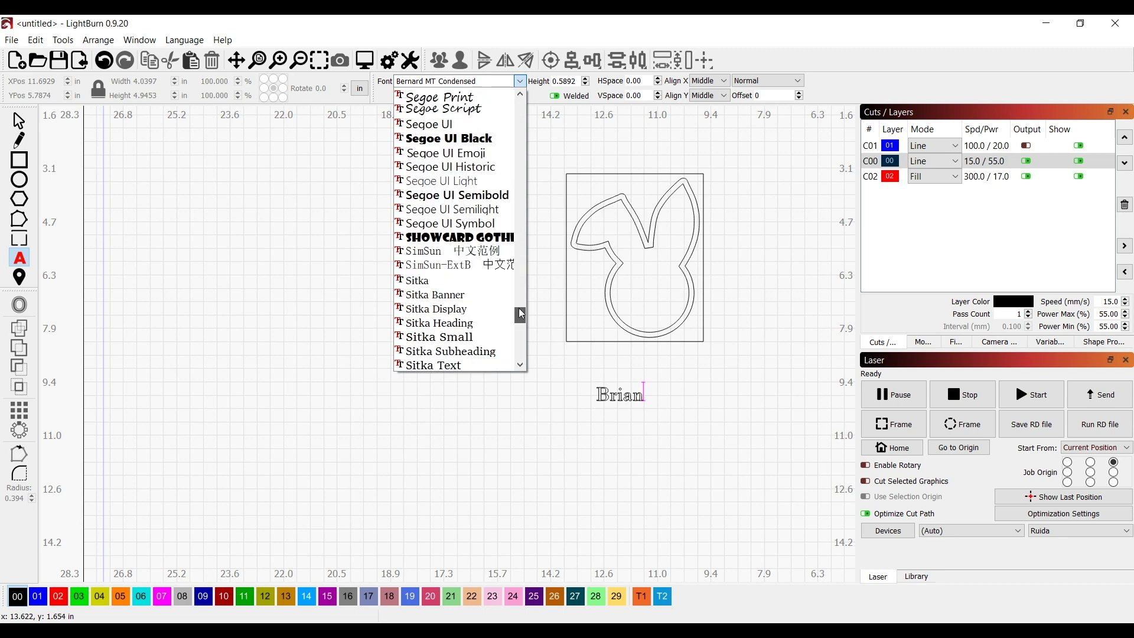
pyautogui.moveTo(521, 313); pyautogui.dragTo(520, 323)
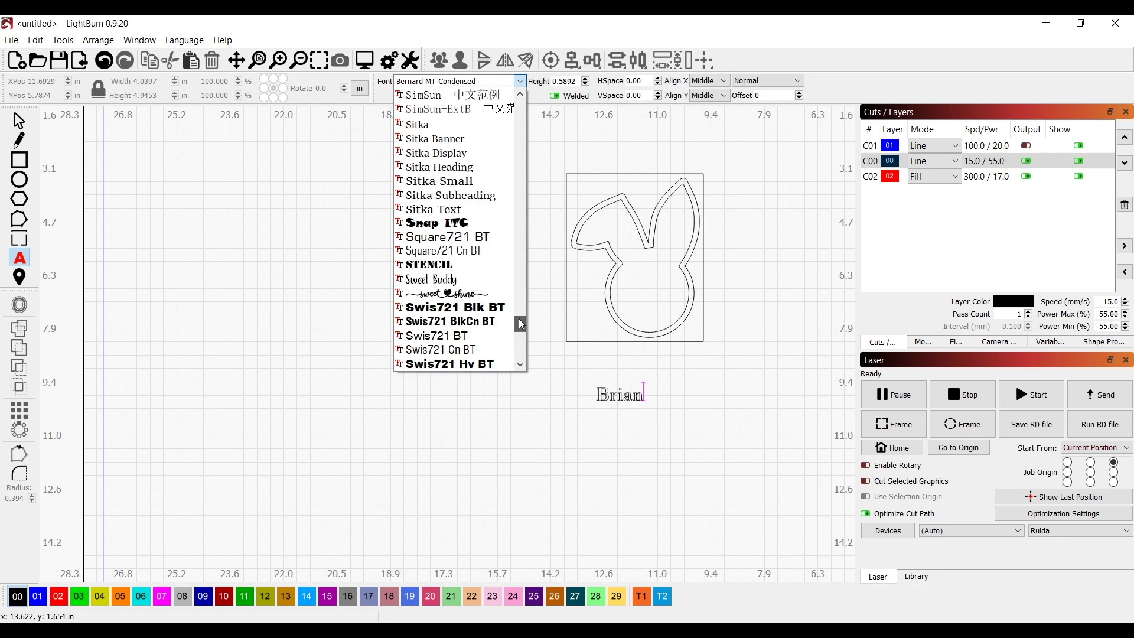
pyautogui.click(481, 298)
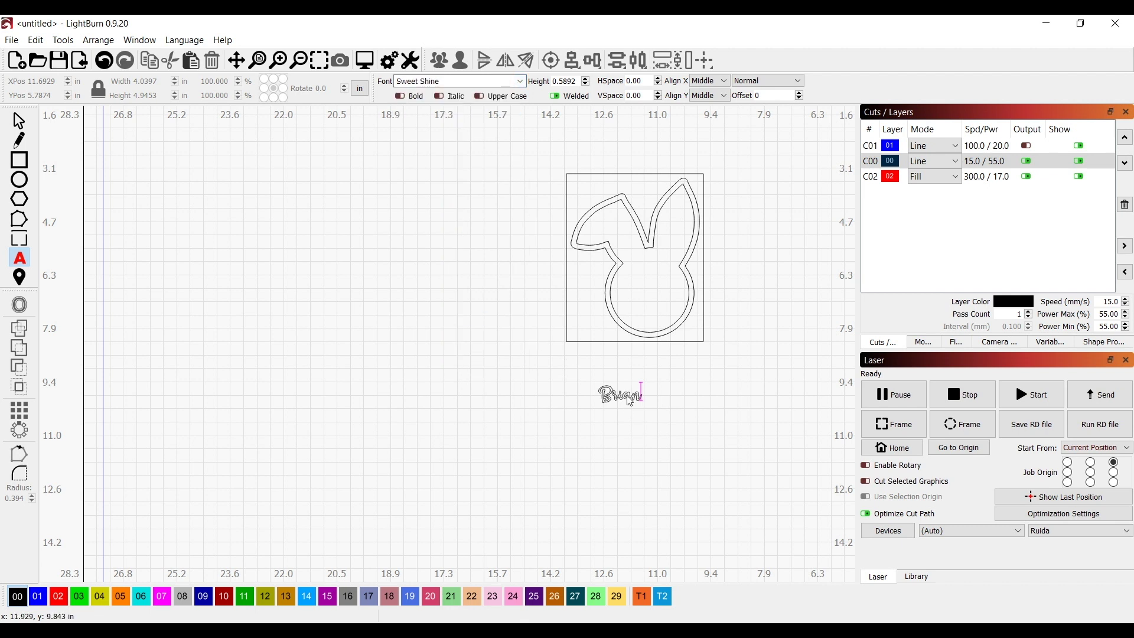
pyautogui.click(21, 121)
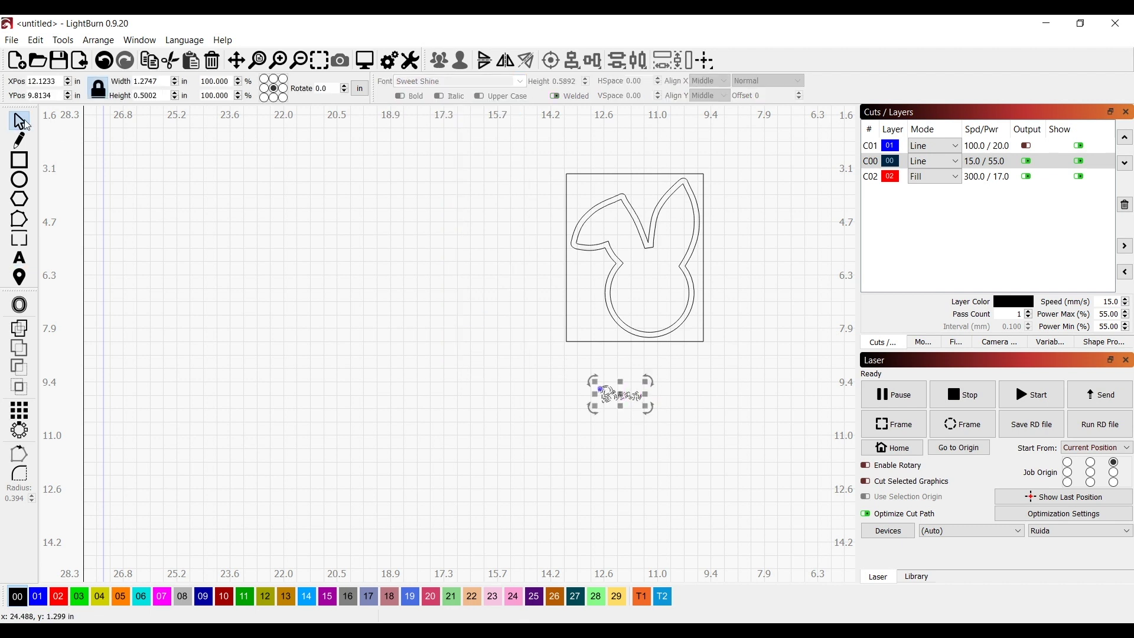
# - Move the name into the bunny's round face and enlarge it to about 2.80 in wide, overlapping the inner outline on both sides
pyautogui.moveTo(623, 395); pyautogui.dragTo(639, 306)
pyautogui.scroll(9, 639, 304)
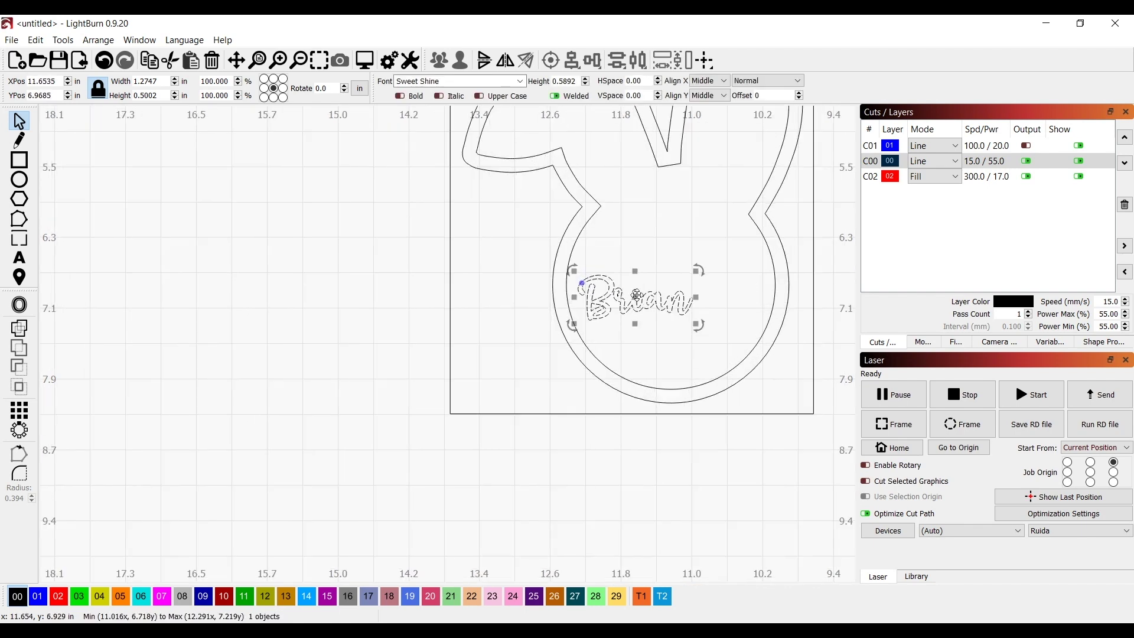
pyautogui.scroll(3, 488, 353)
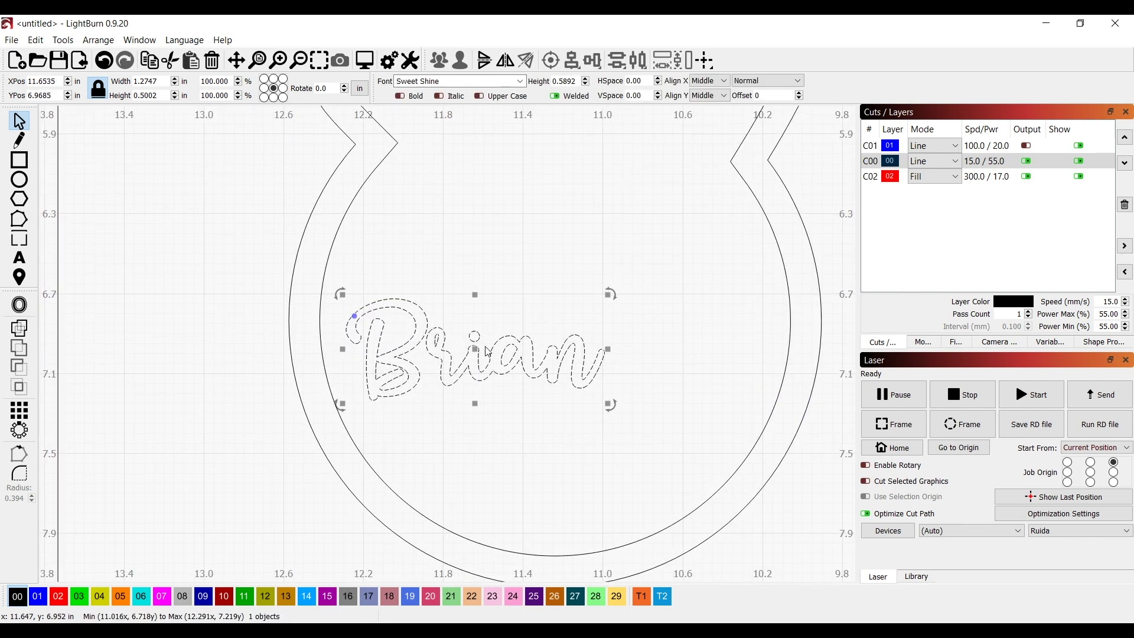
pyautogui.moveTo(610, 294); pyautogui.dragTo(823, 205)
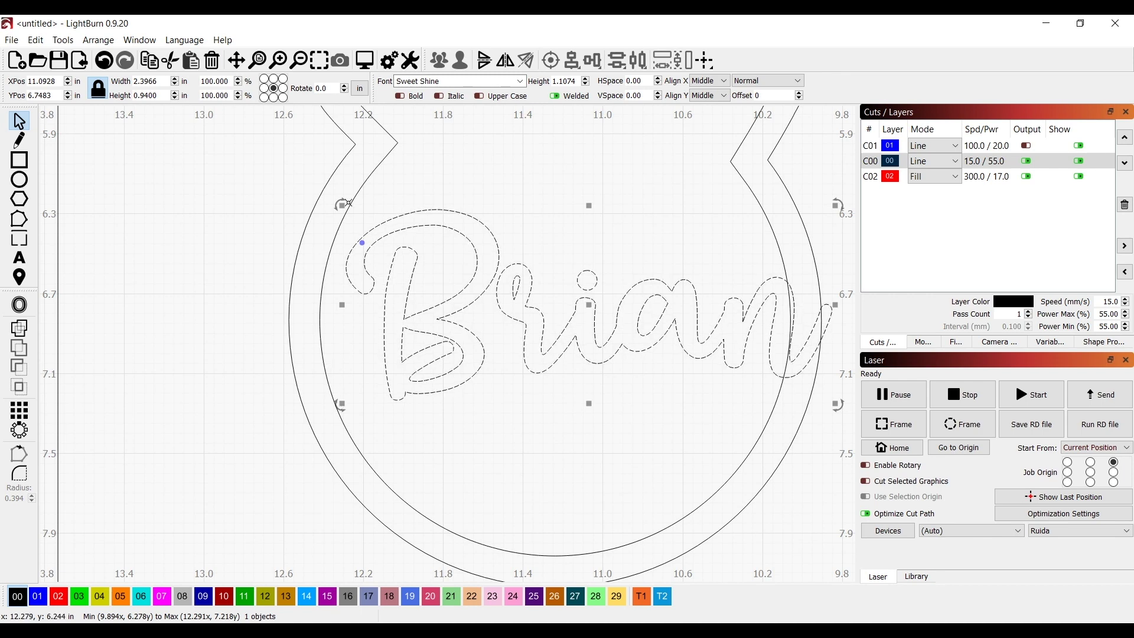
pyautogui.moveTo(341, 205); pyautogui.dragTo(308, 178)
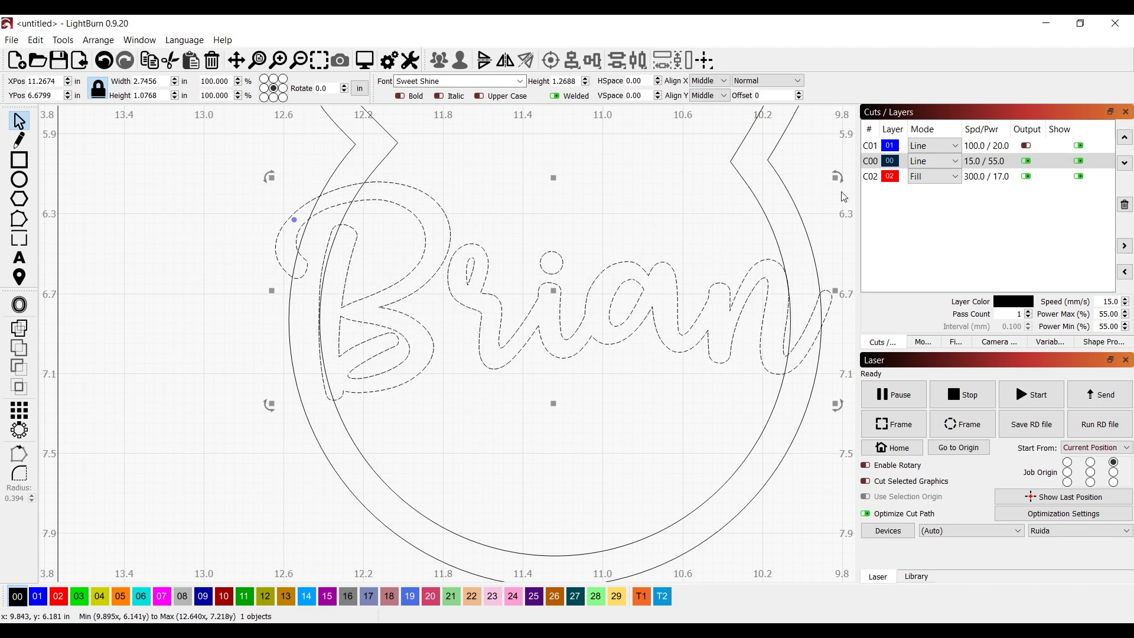
pyautogui.moveTo(836, 177); pyautogui.dragTo(844, 179)
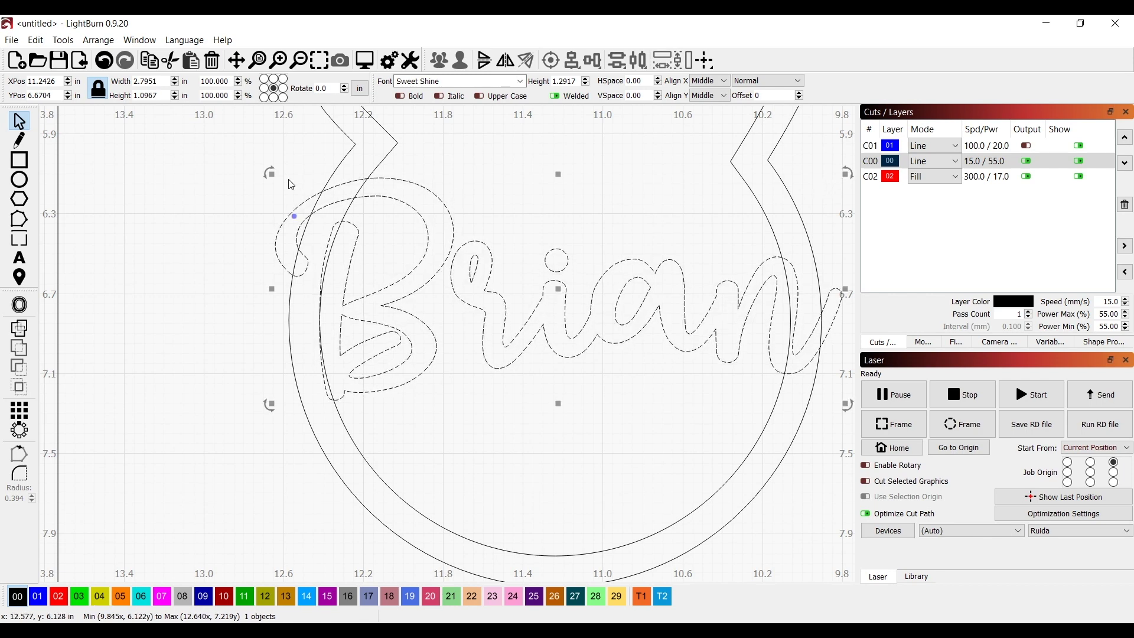
# - Try subtracting the name text from the inner bunny outline, and undo the subtraction
pyautogui.scroll(10, 314, 322)
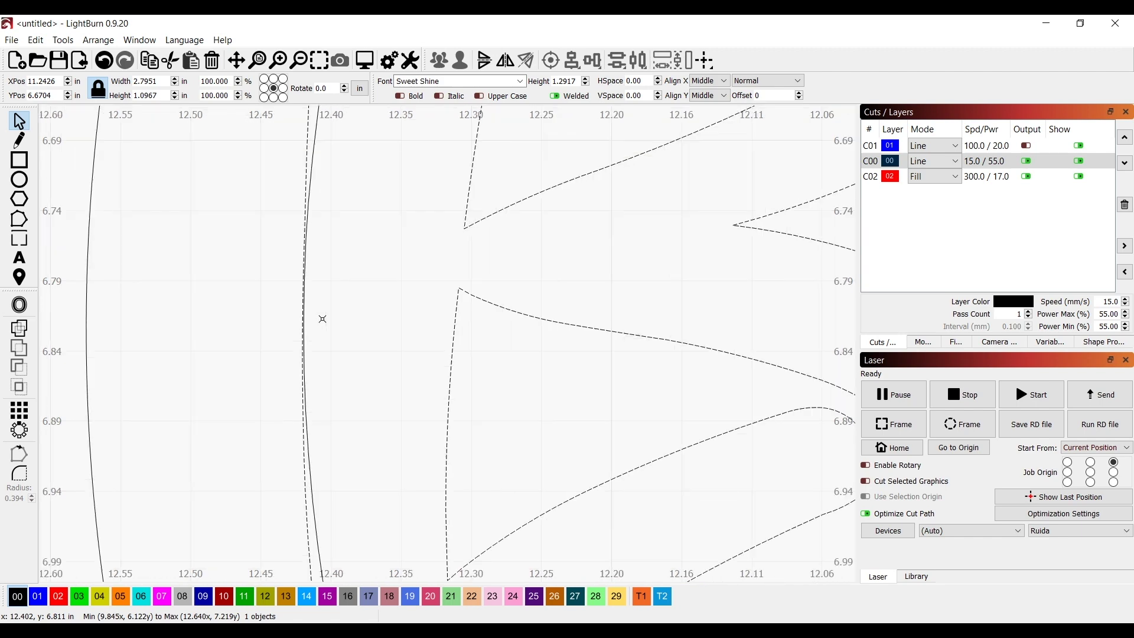
pyautogui.scroll(-8, 308, 236)
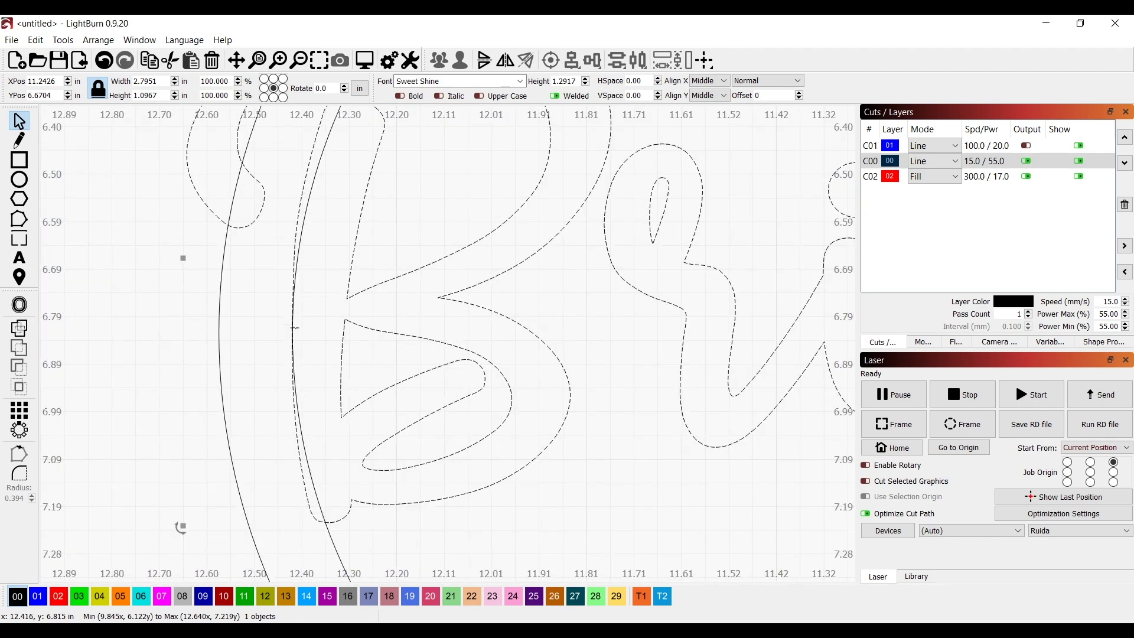
pyautogui.scroll(-8, 411, 264)
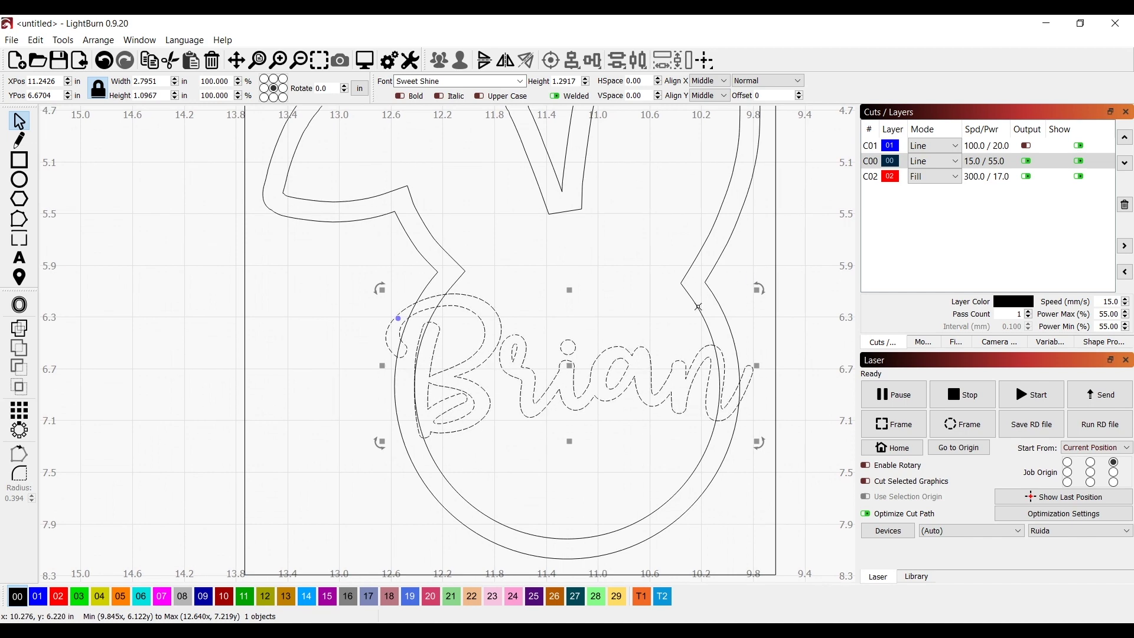
pyautogui.click(698, 306)
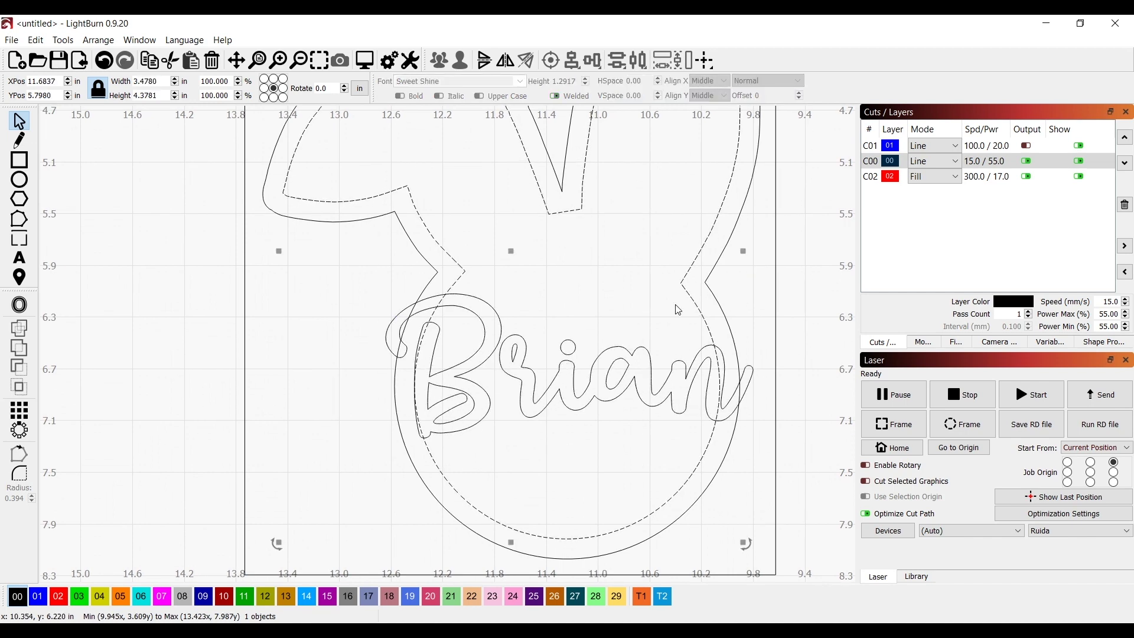
pyautogui.keyDown('shift'); pyautogui.click(496, 312); pyautogui.keyUp('shift')
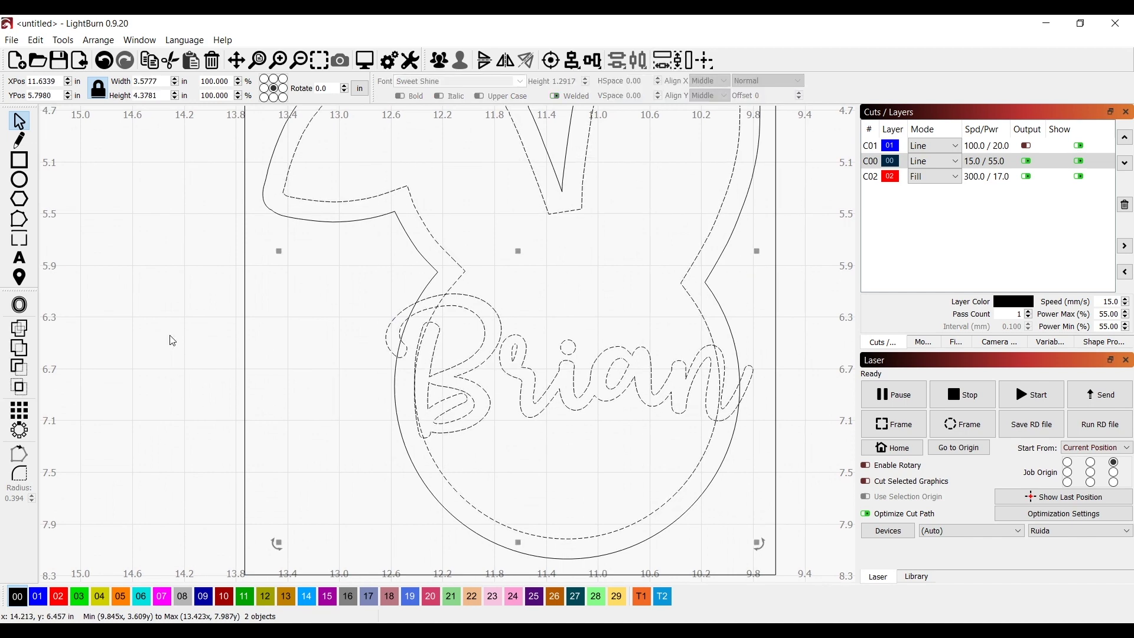
pyautogui.click(19, 374)
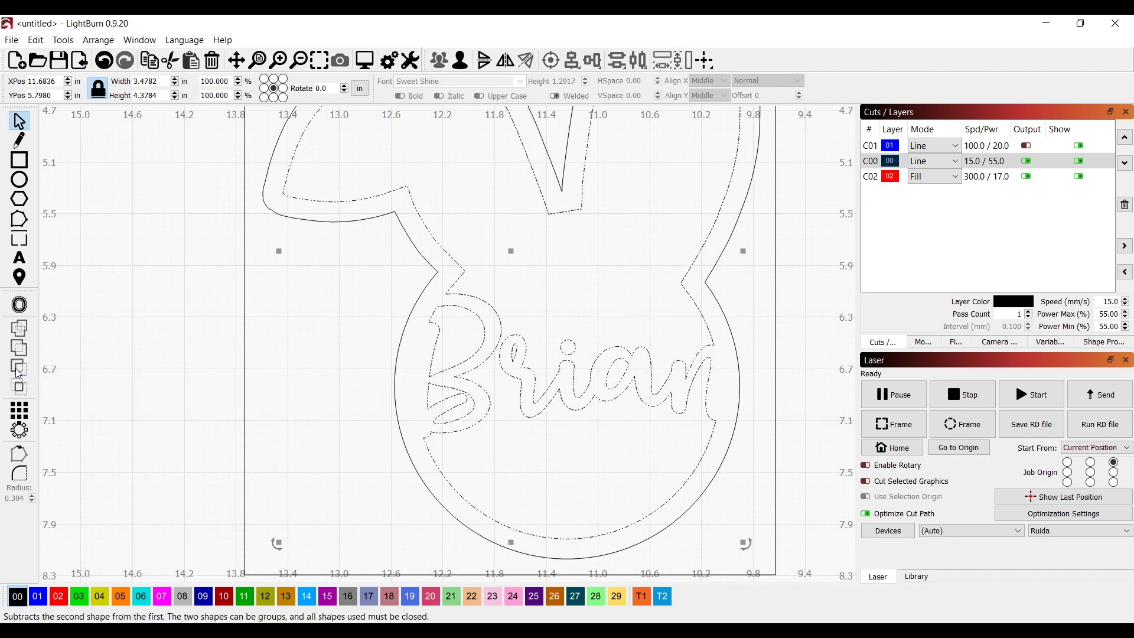
pyautogui.click(544, 483)
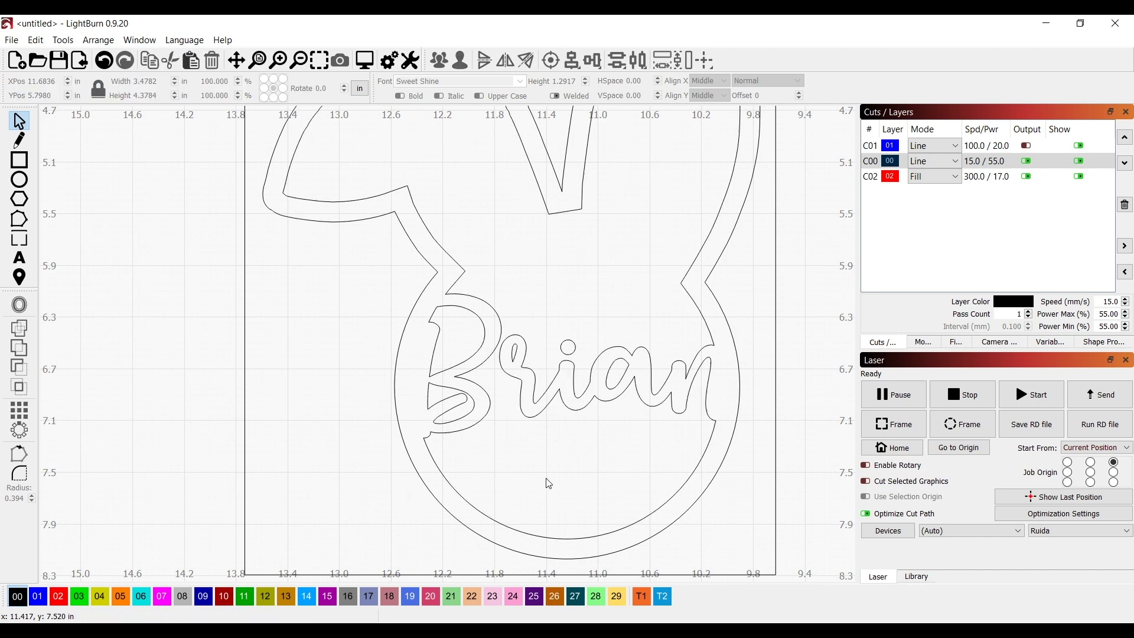
pyautogui.scroll(-2, 529, 456)
pyautogui.scroll(-2, 529, 456)
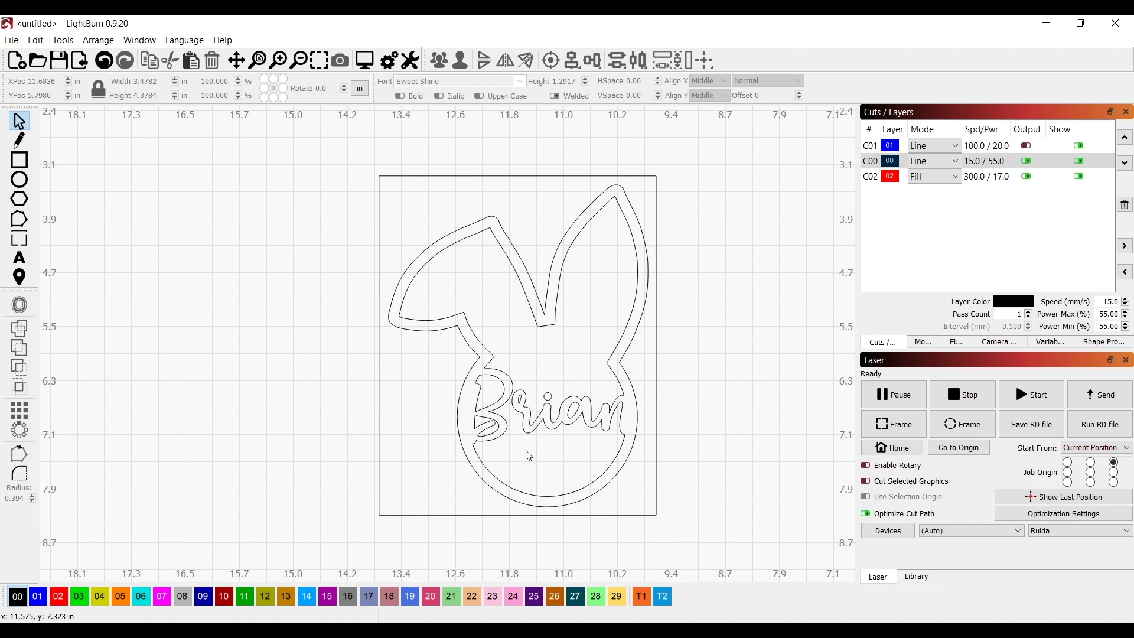
pyautogui.hotkey('ctrl', 'a')
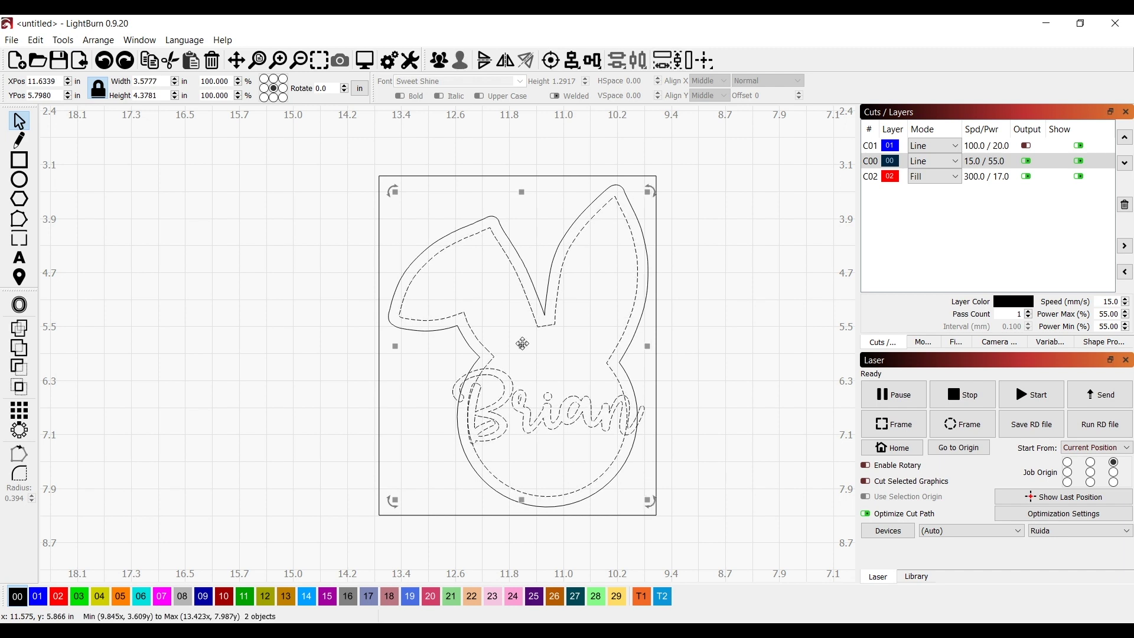
pyautogui.click(545, 342)
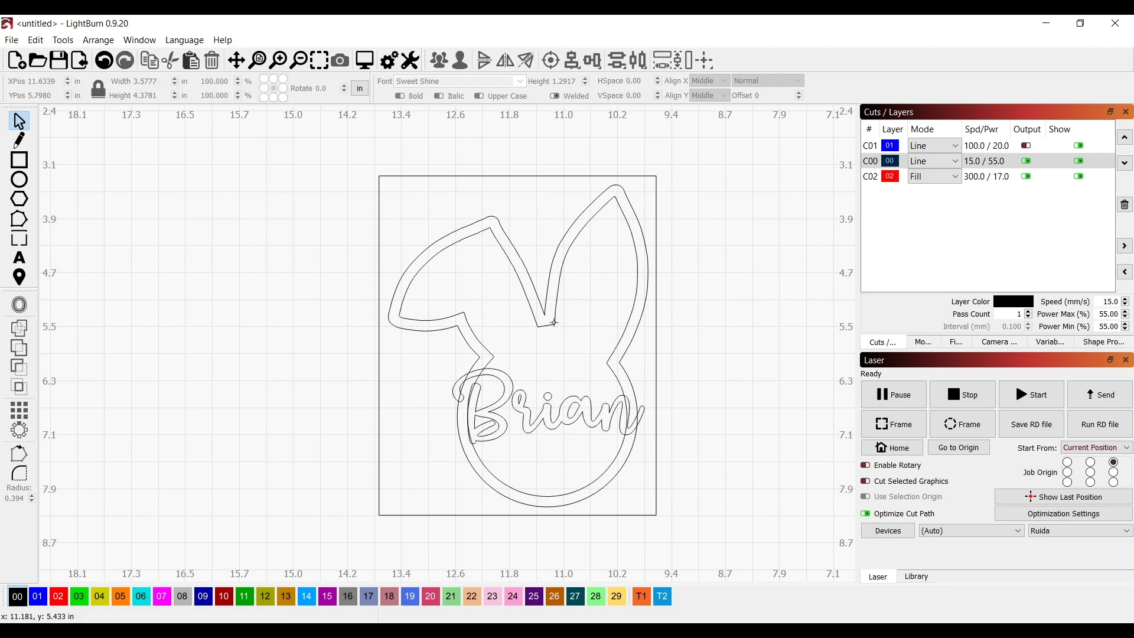
# - Copy the frame and both bunny outlines without the name, and paste the copy to the left of the original
pyautogui.click(554, 323)
pyautogui.rightClick(556, 325)
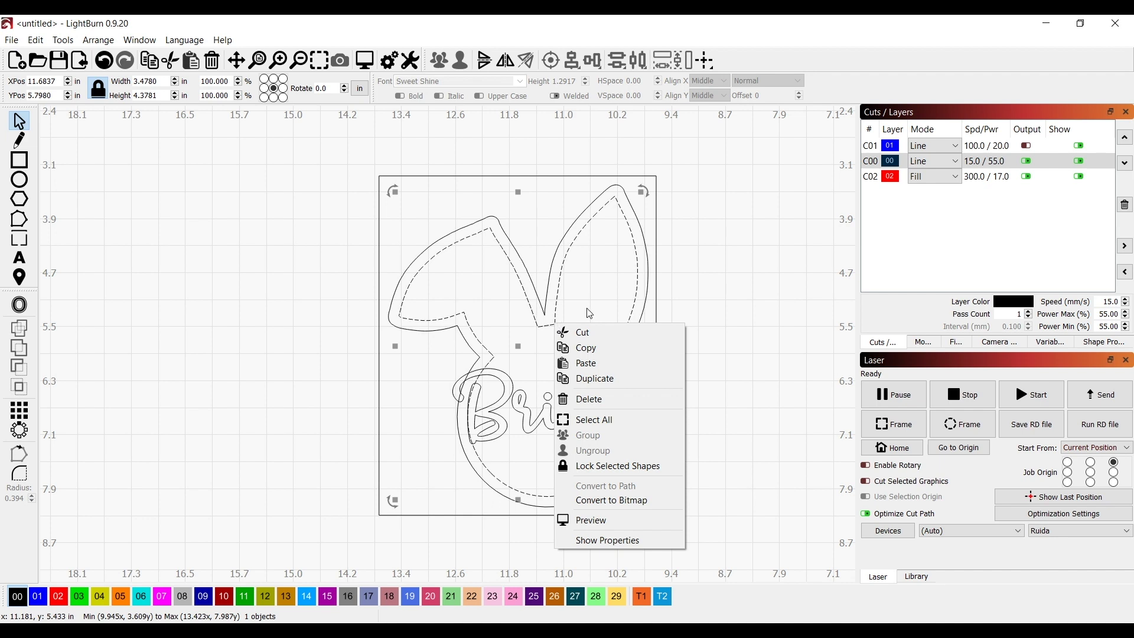
pyautogui.click(558, 323)
pyautogui.click(553, 309)
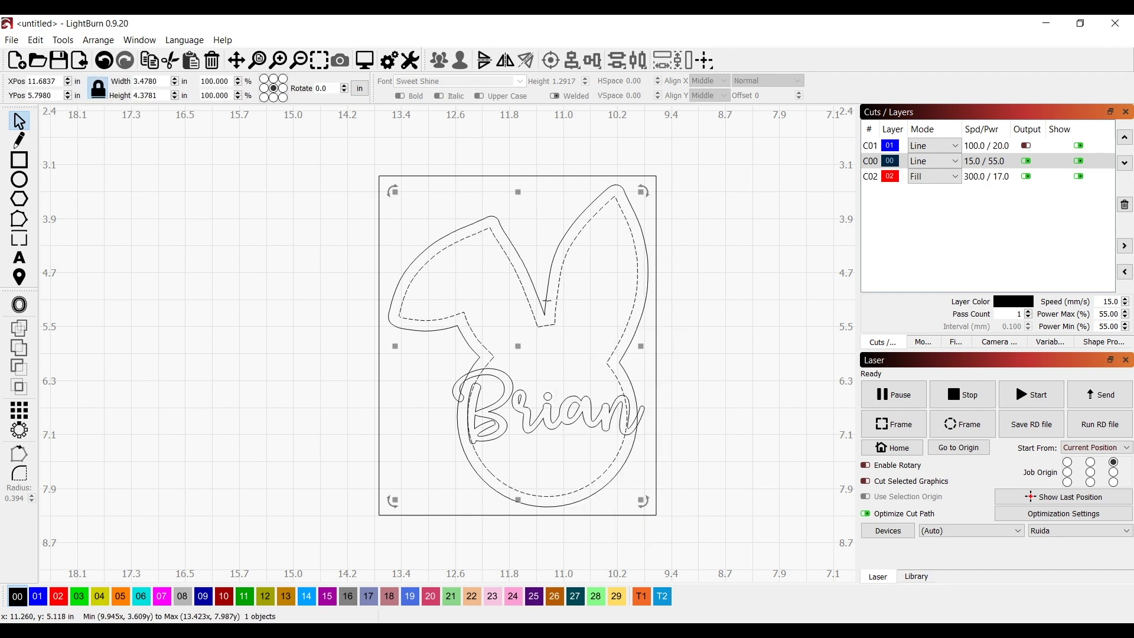
pyautogui.hotkey('ctrl', 'a')
pyautogui.hotkey('ctrl', 'a')
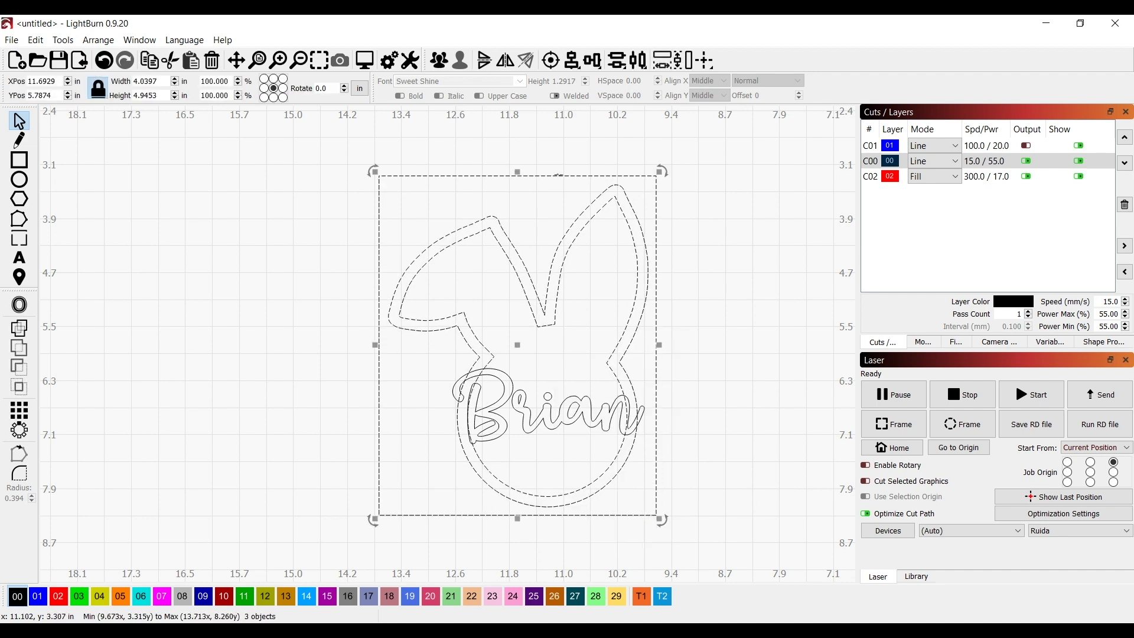
pyautogui.rightClick(562, 181)
pyautogui.click(608, 205)
pyautogui.rightClick(81, 286)
pyautogui.click(126, 324)
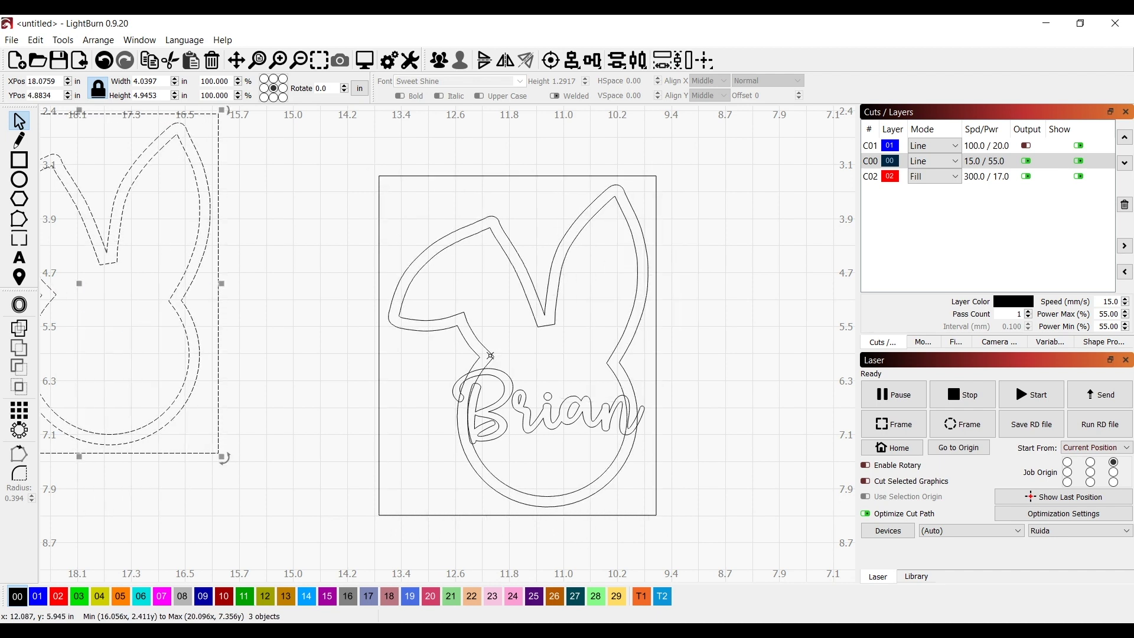
# - Subtract the name text from the inner bunny outline of the original framed design and deselect it
pyautogui.click(491, 356)
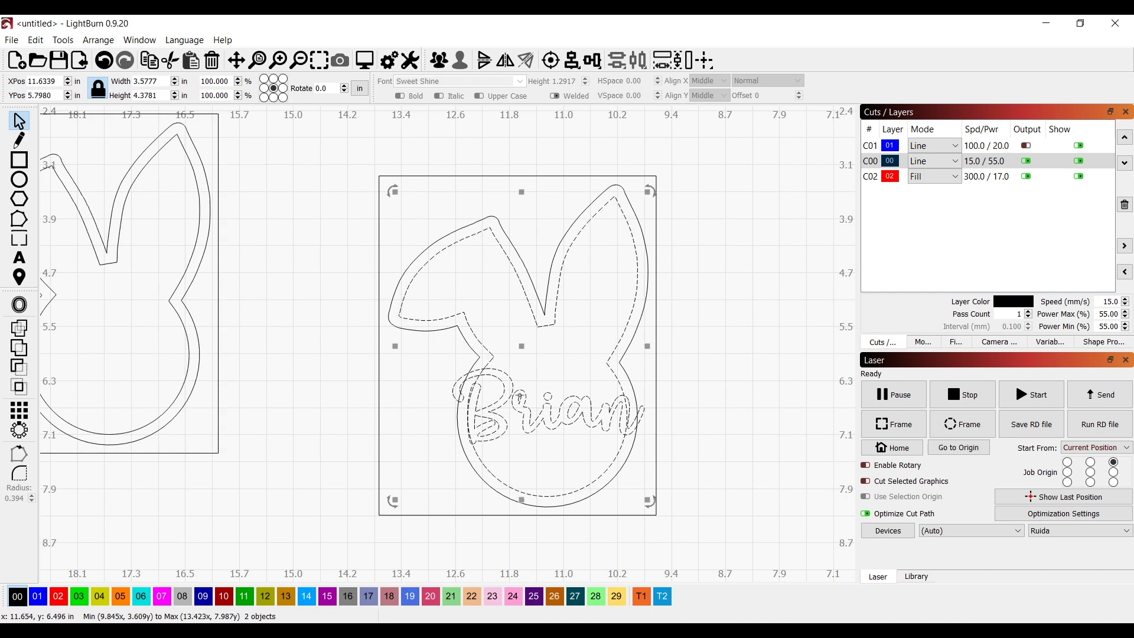
pyautogui.click(20, 367)
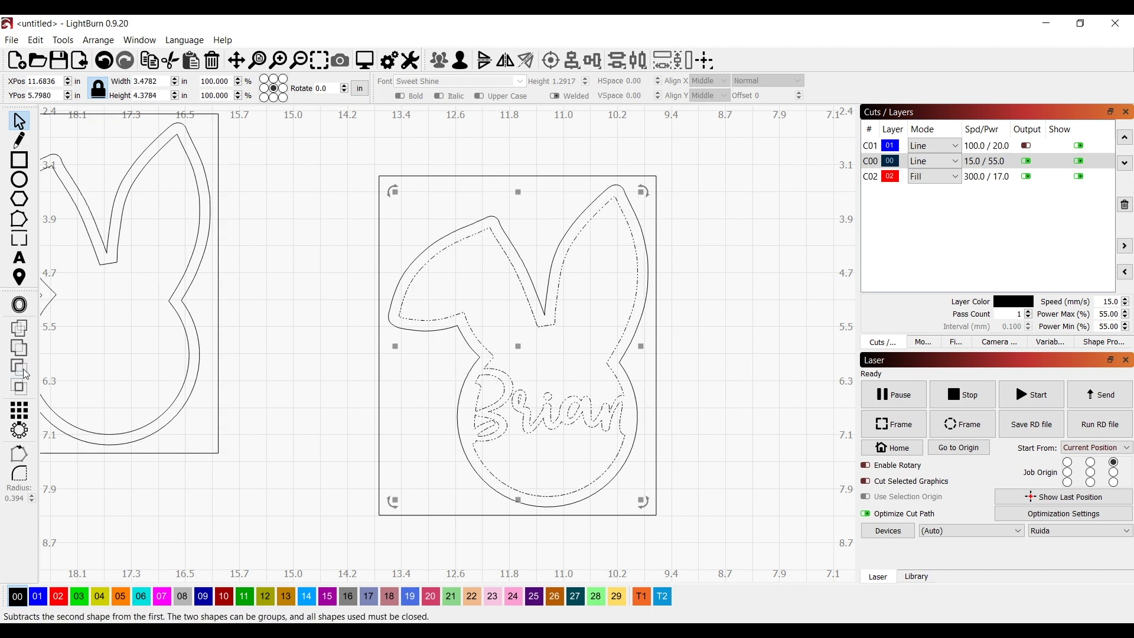
pyautogui.click(420, 431)
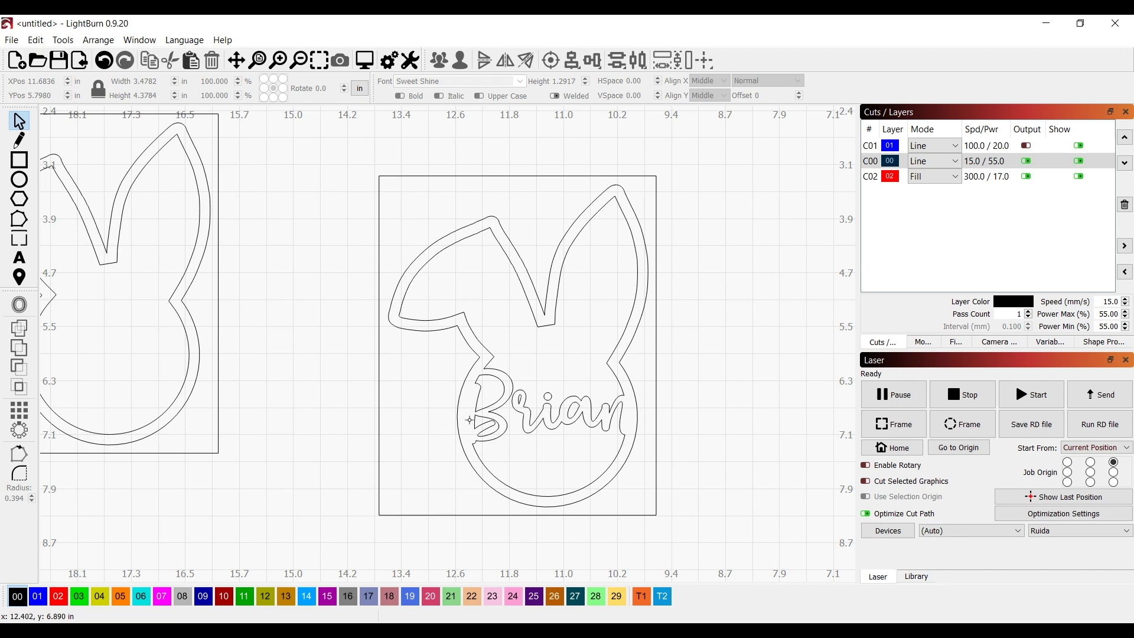
# - Preview the laser job and inspect the cut lines of the bunny with the name up close
pyautogui.click(365, 60)
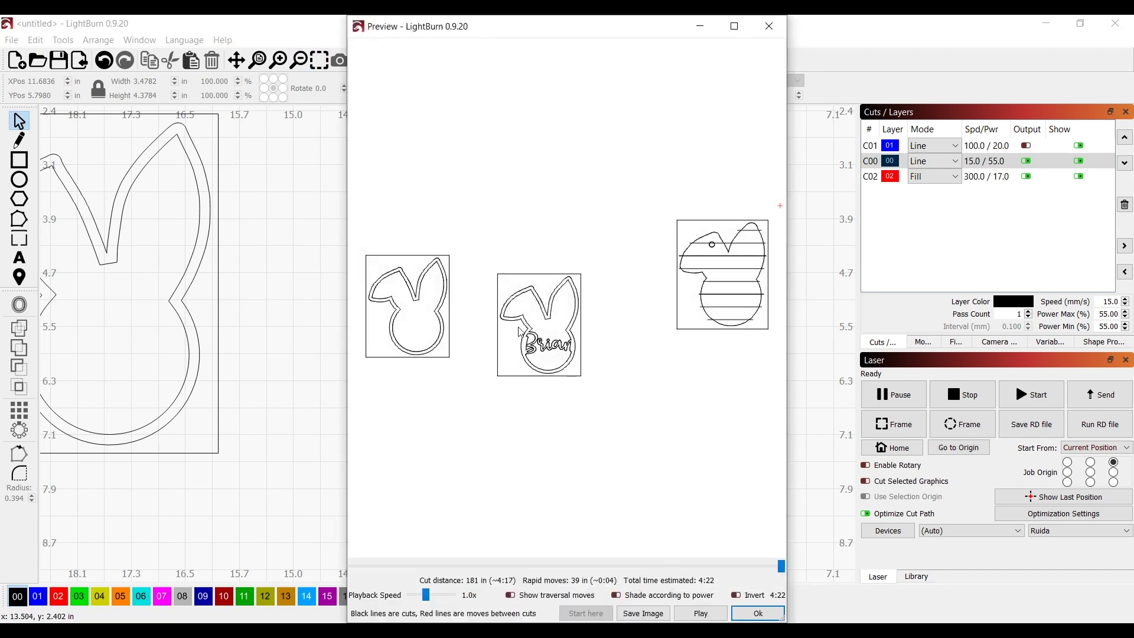
pyautogui.scroll(3, 559, 349)
pyautogui.scroll(5, 559, 350)
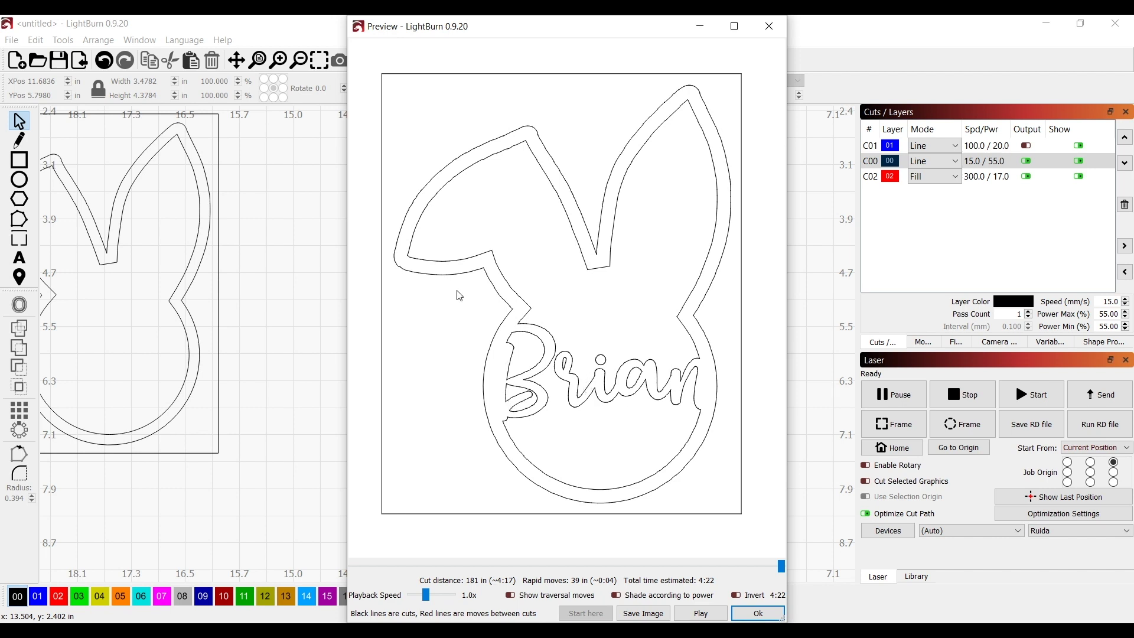
pyautogui.scroll(-3, 526, 370)
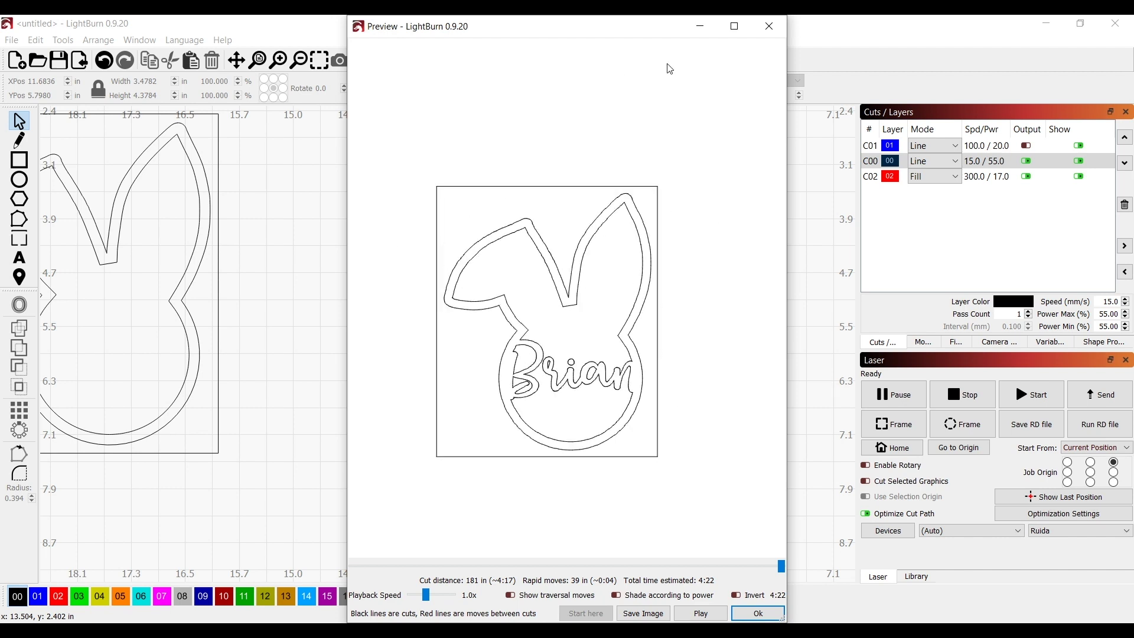
pyautogui.click(769, 26)
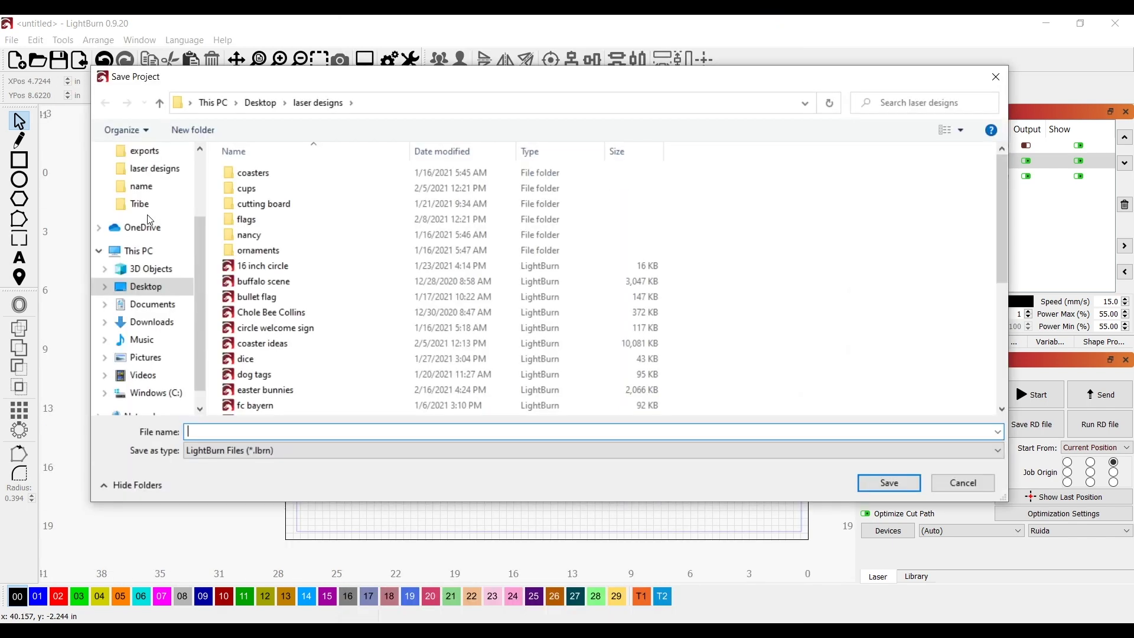
# - Save the project as "Bunny Burninator!!!!" in the laser designs folder
pyautogui.write('Bunny Burninator!!!!')
pyautogui.click(890, 483)
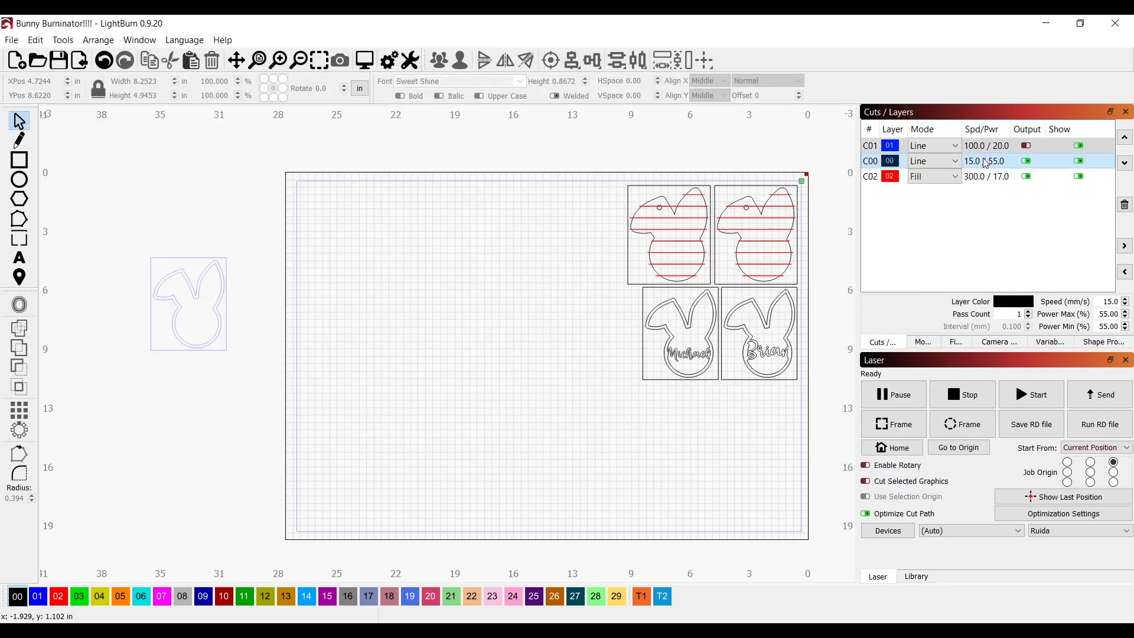
# - Review the cut settings of line layer C00, enter 3 for the line interval of fill layer C02, and accept the settings
pyautogui.doubleClick(986, 163)
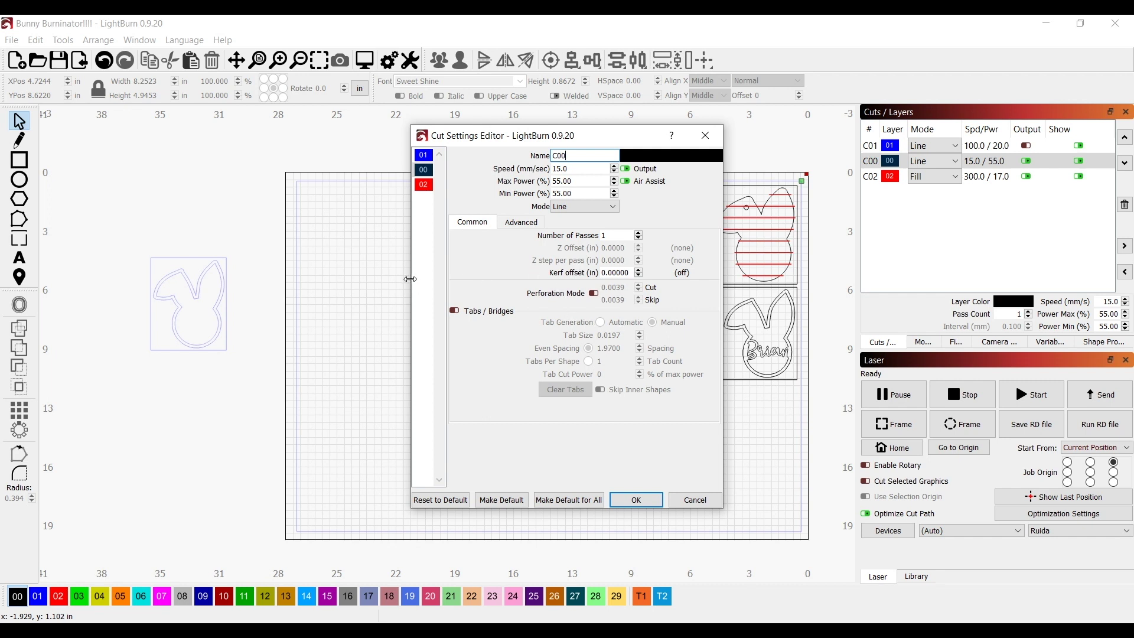
pyautogui.moveTo(411, 278); pyautogui.dragTo(285, 273)
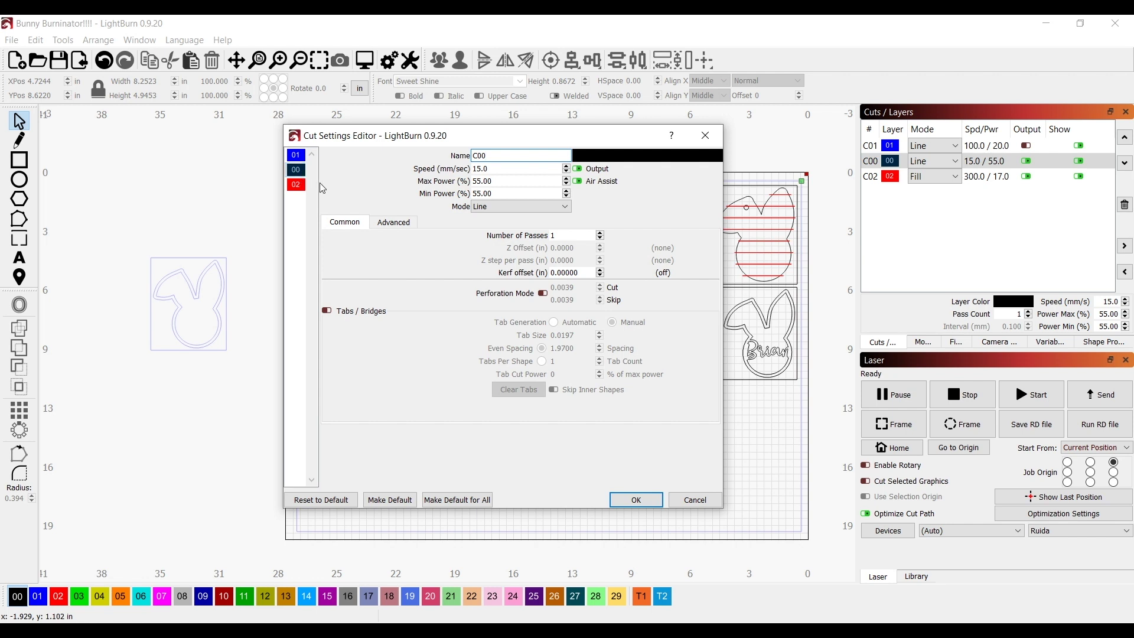
pyautogui.click(303, 174)
pyautogui.click(297, 185)
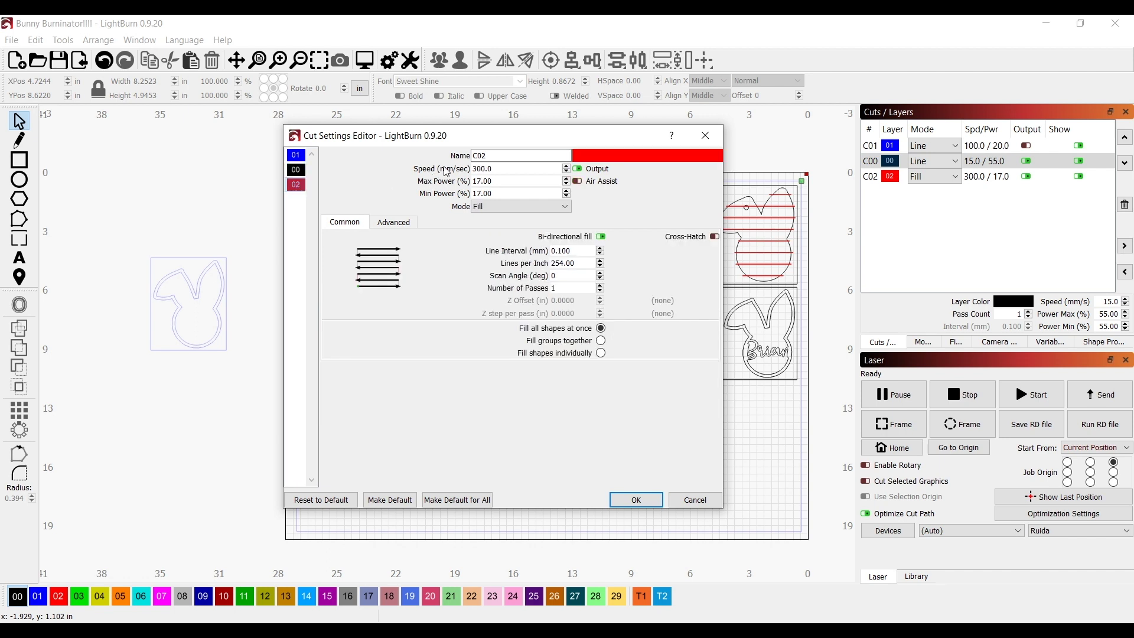
pyautogui.click(561, 251)
pyautogui.write('3')
pyautogui.click(637, 500)
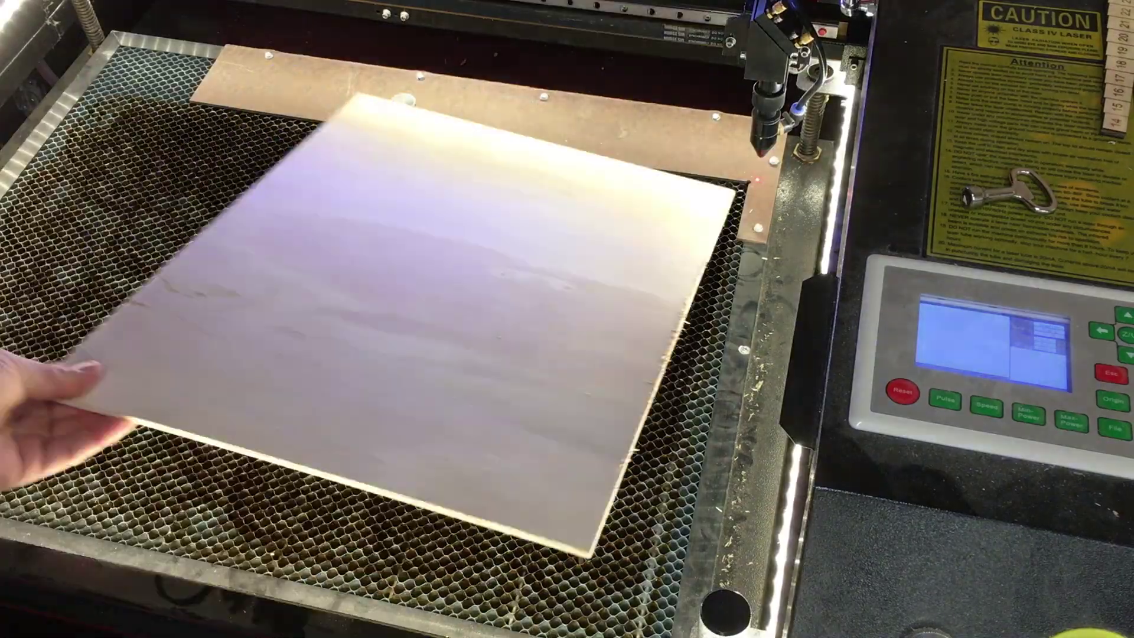